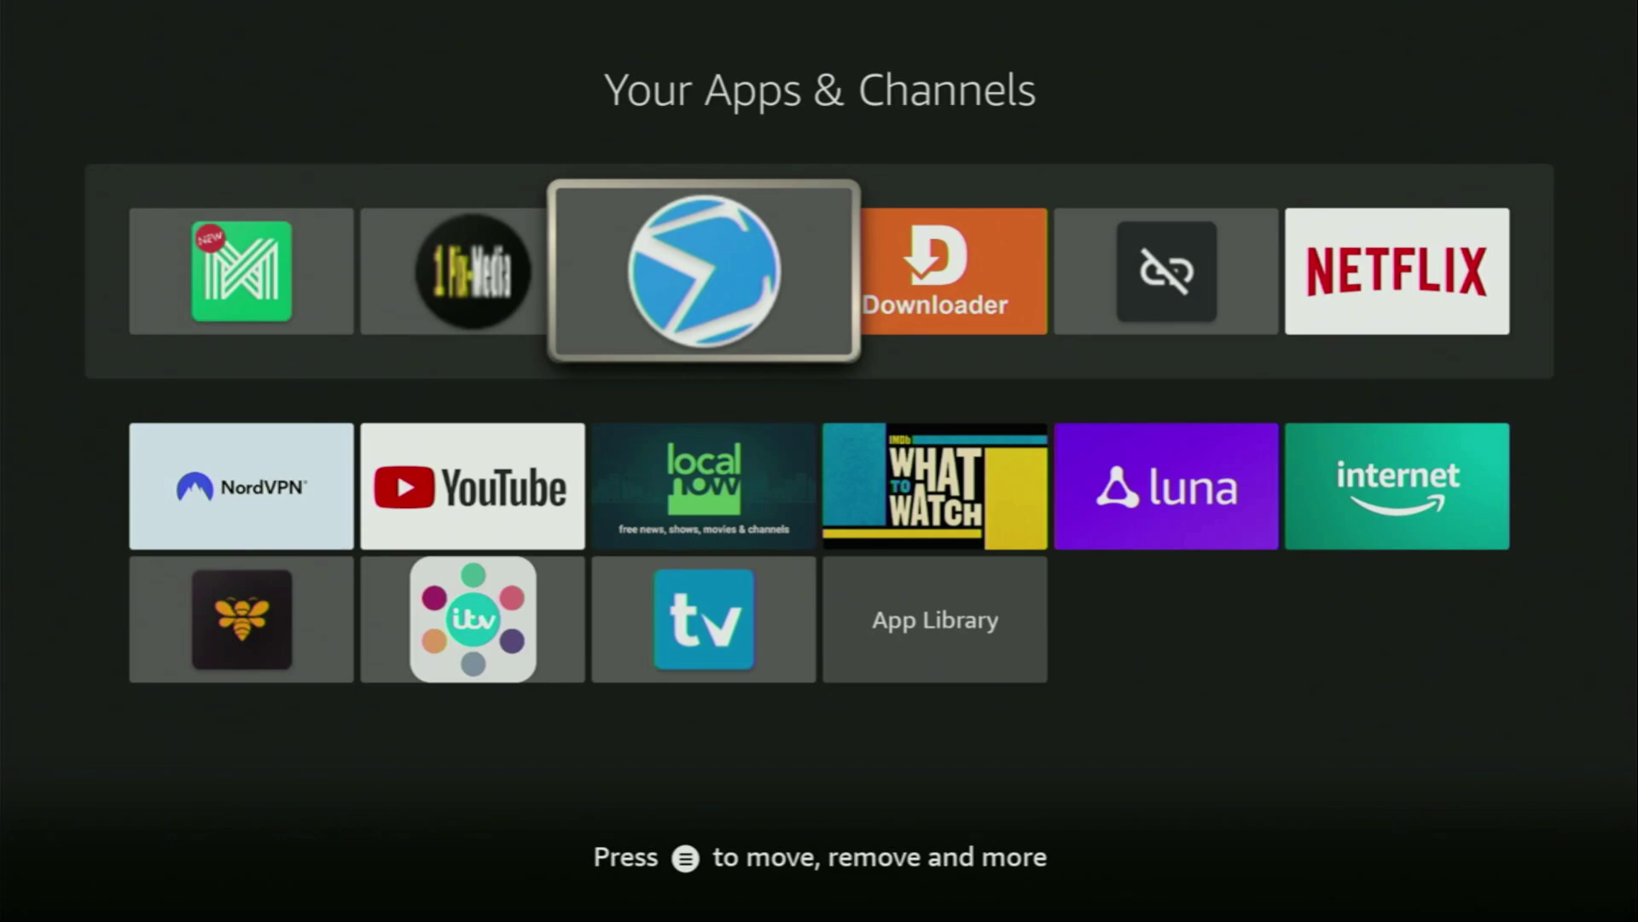
Step: Launch VirusTotal from Your Apps & Channels to view its scan of installed apps
key(Return)
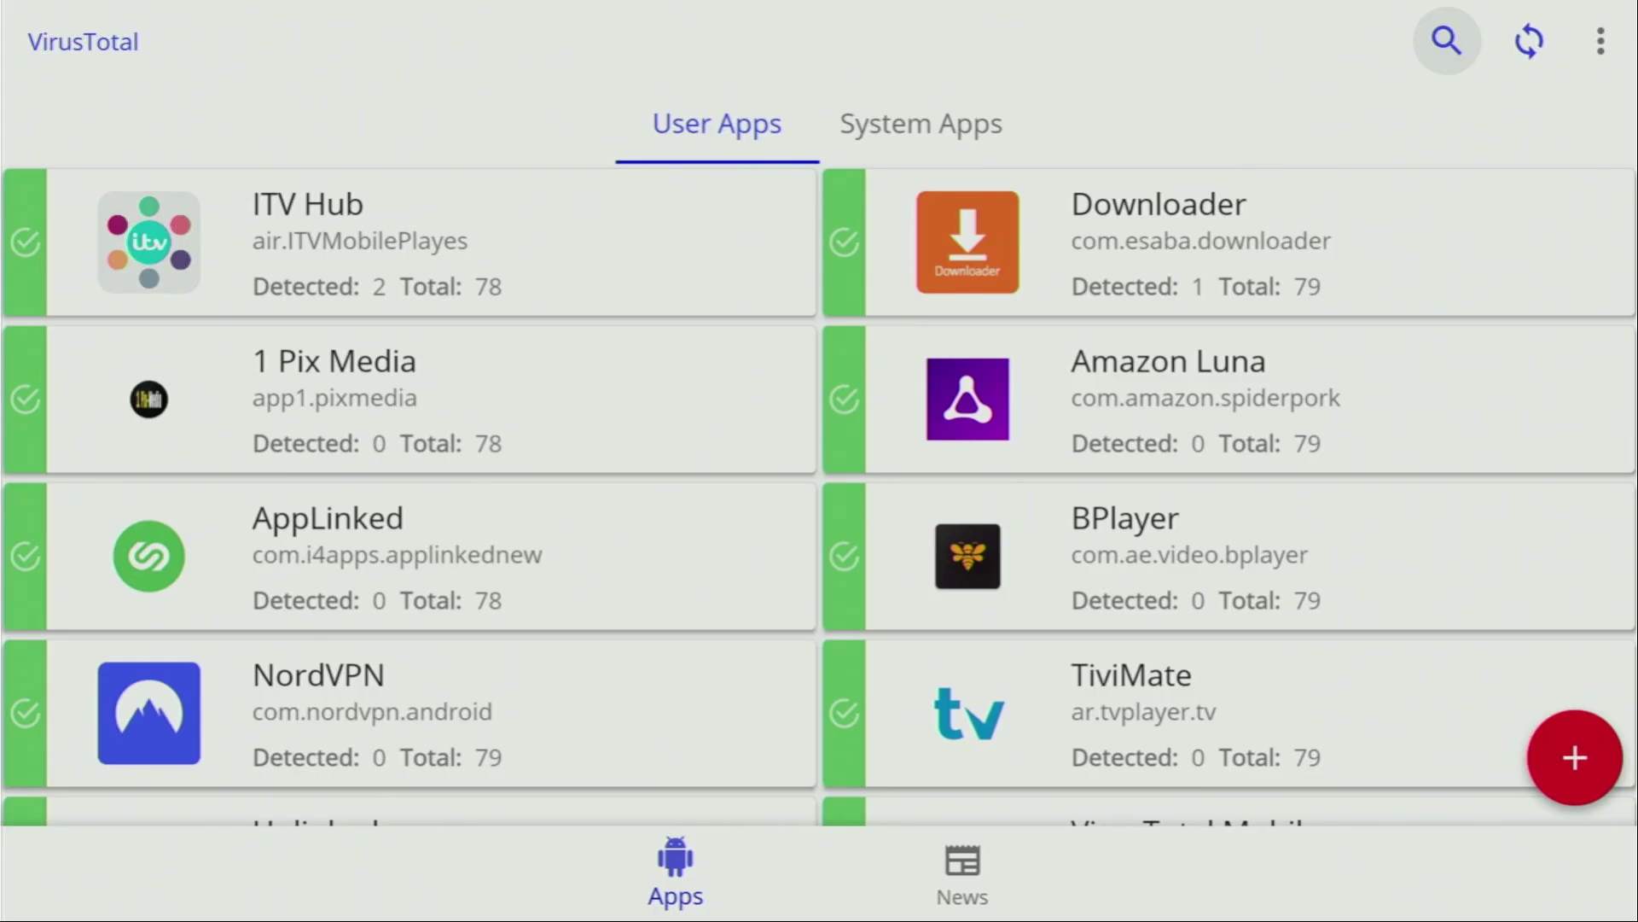
key(Down)
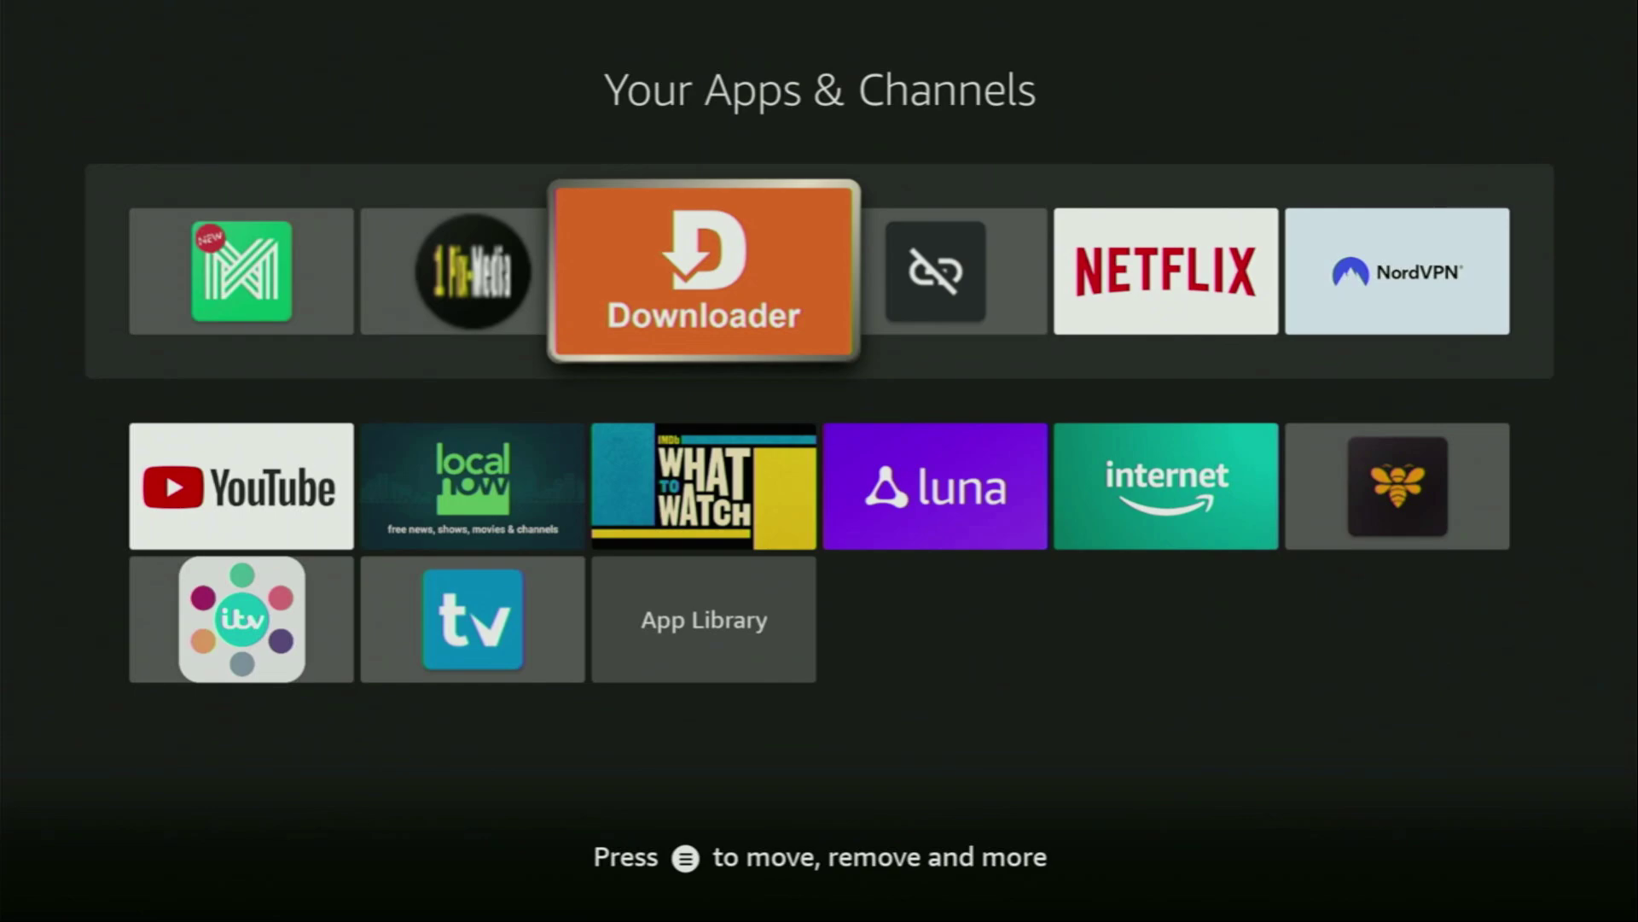
Step: Search Find for 'Do', pick the Downloader suggestion and view its store result
key(Escape)
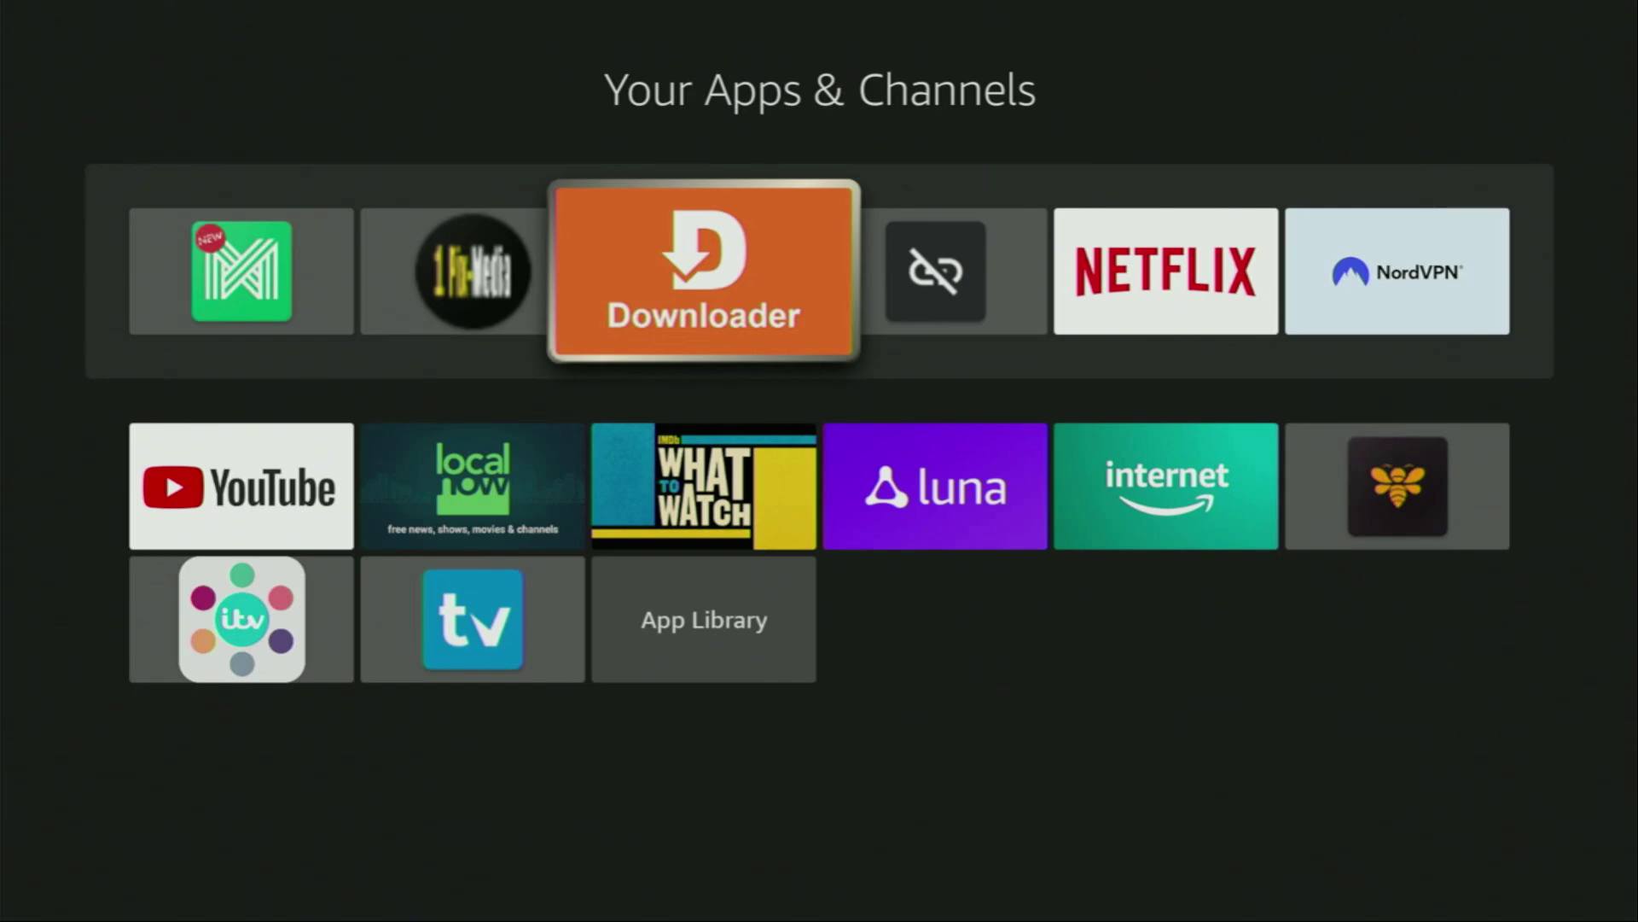
key(Left)
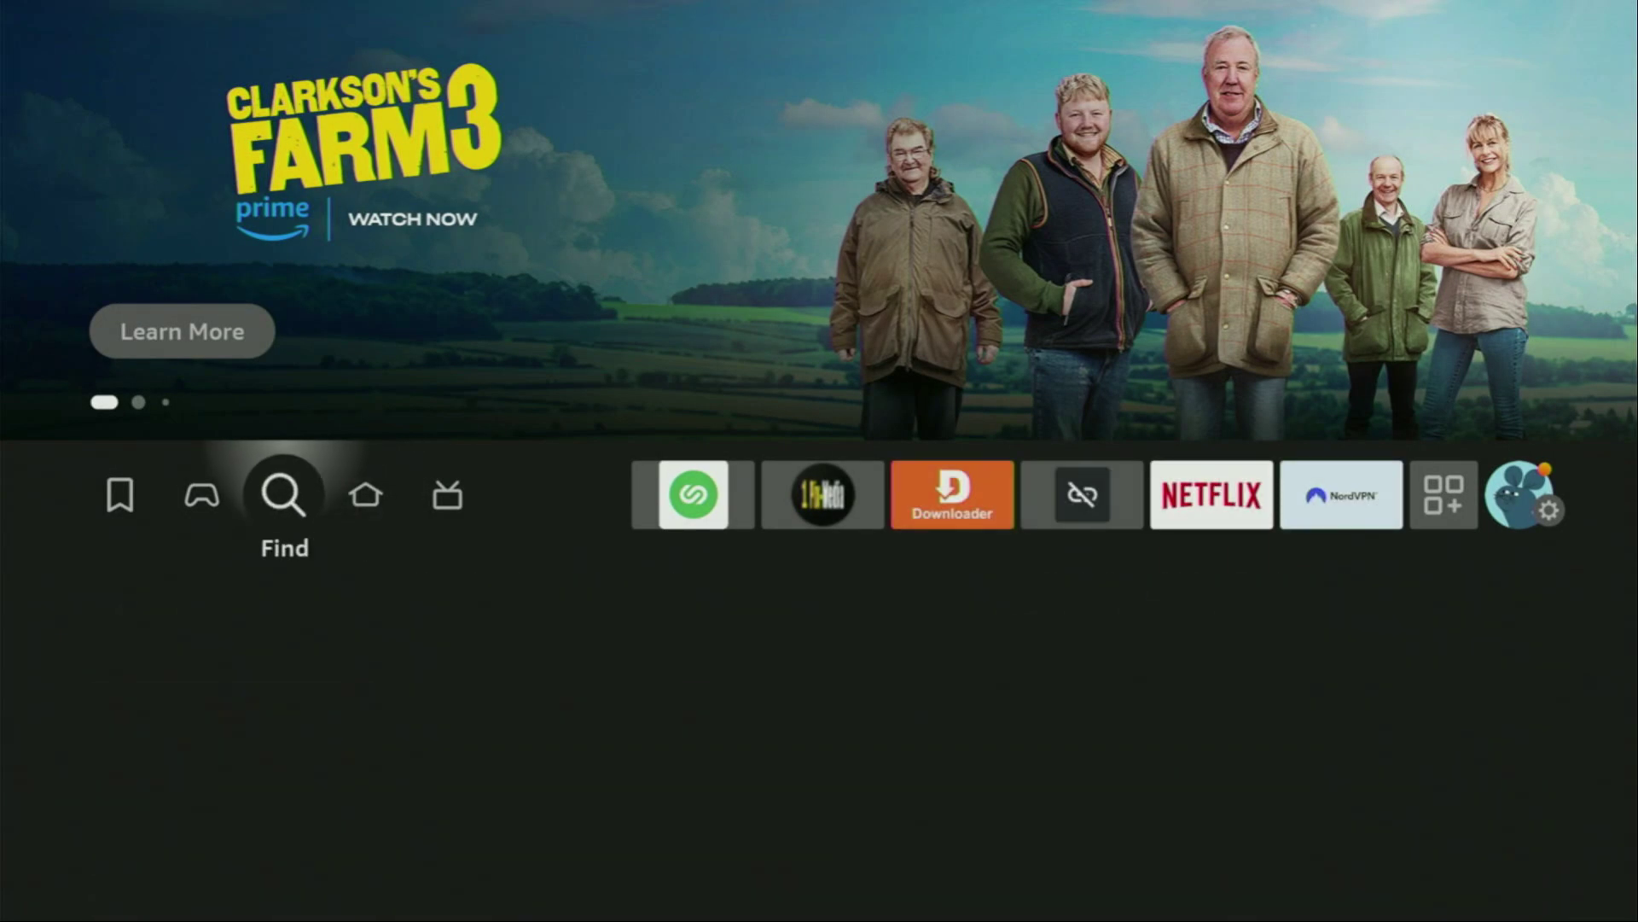
key(Down)
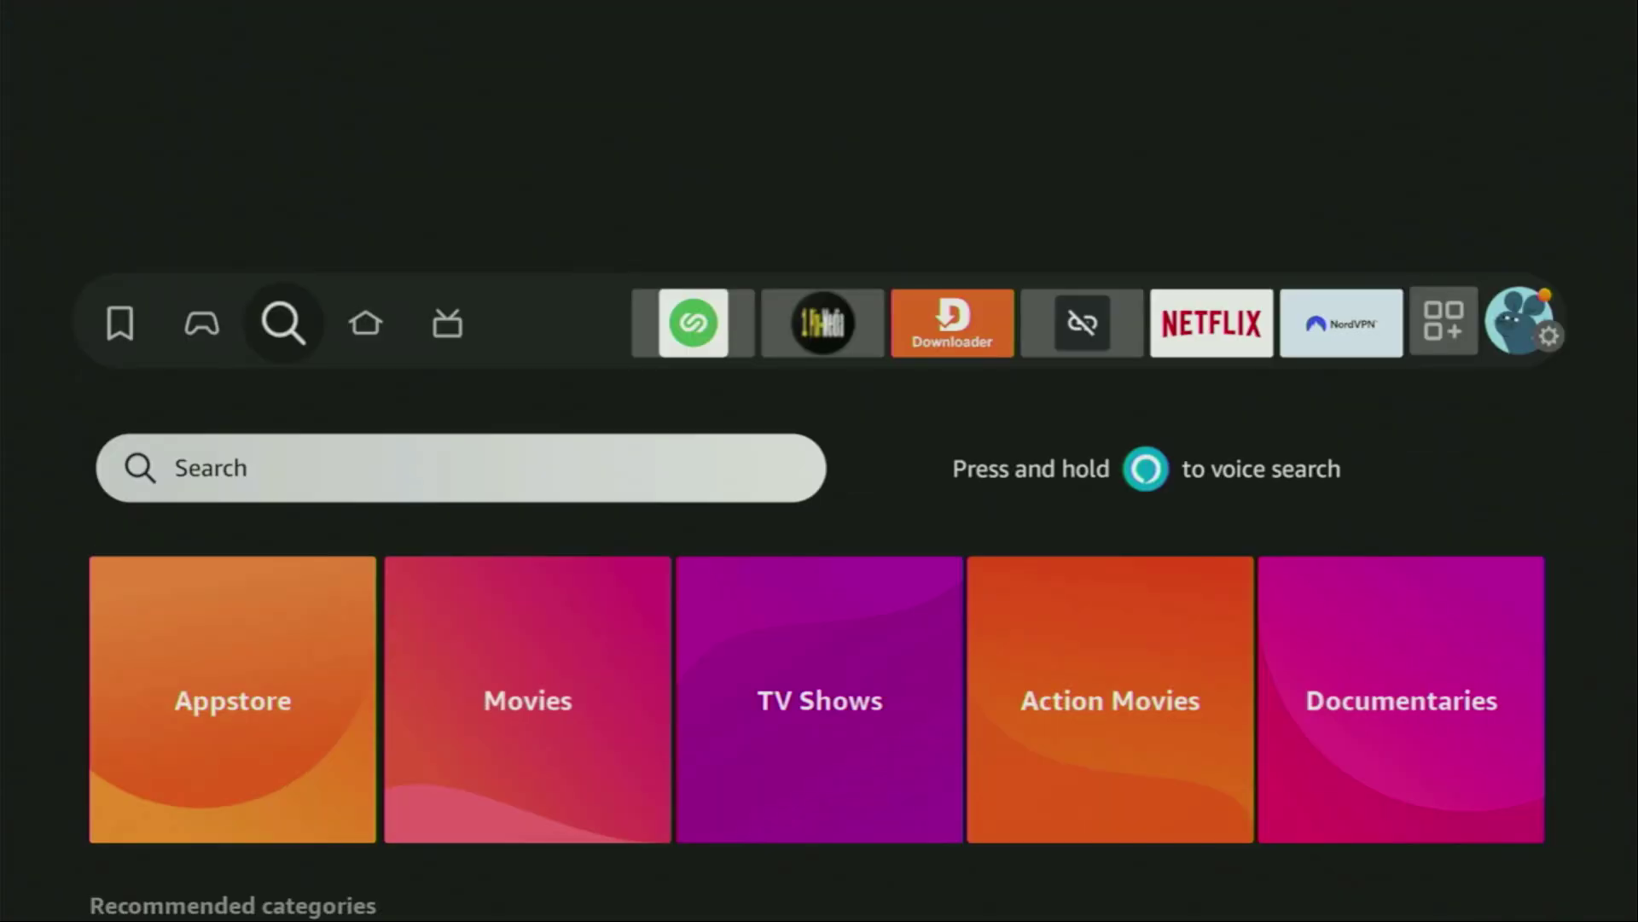
key(Return)
key(Right)
key(Right)
key(Right)
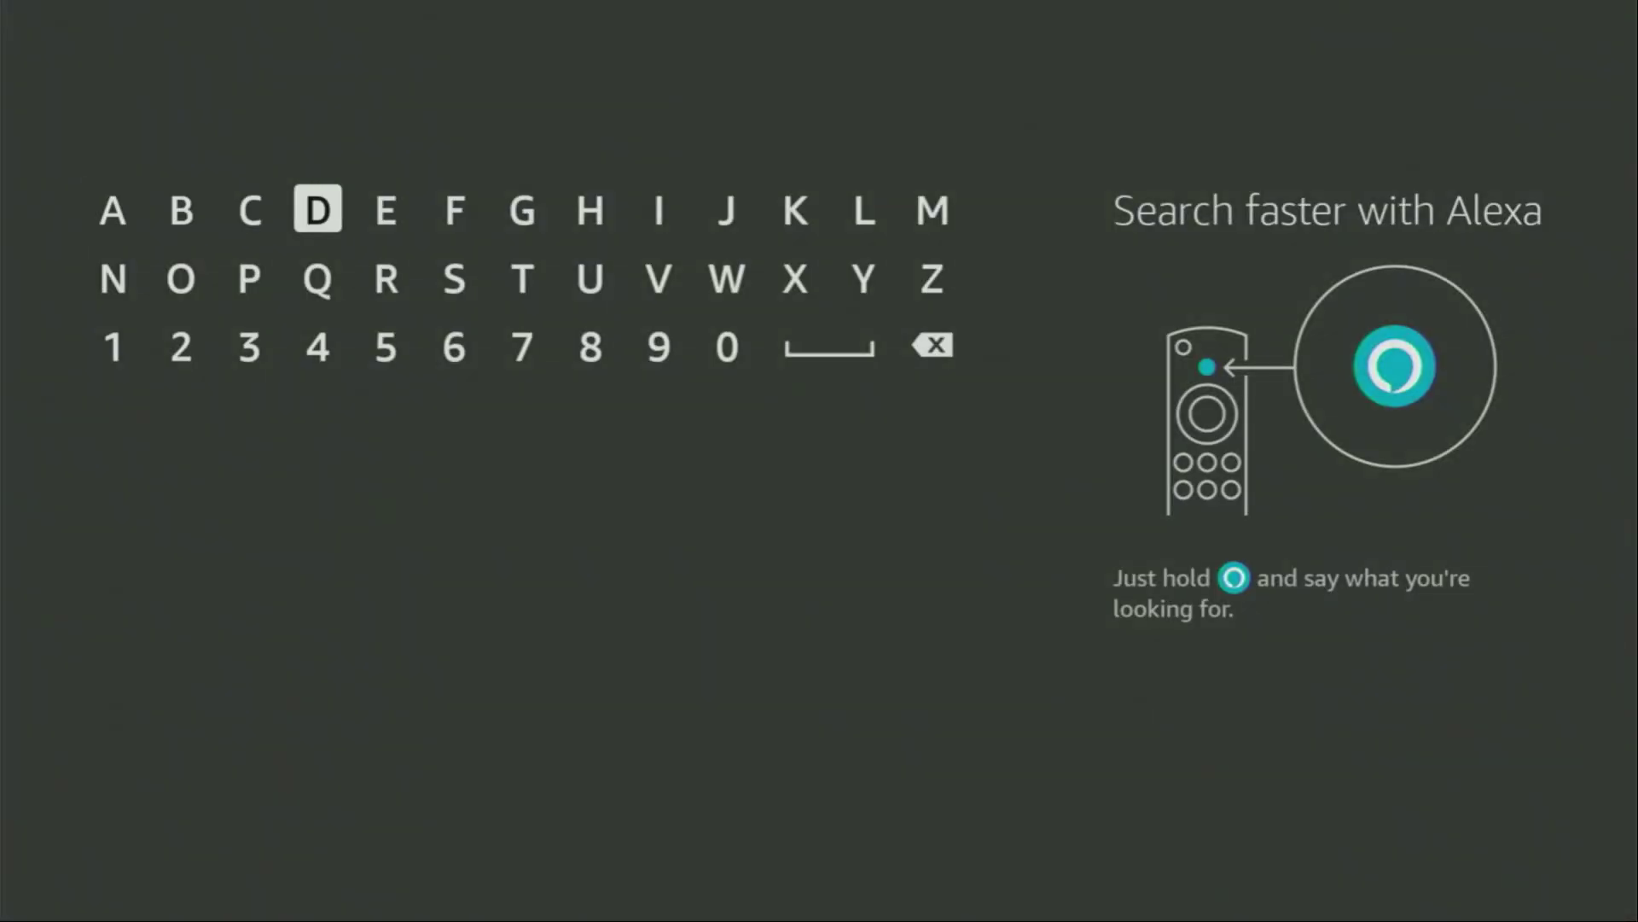
key(Return)
key(Down)
key(Left)
key(Left)
key(Return)
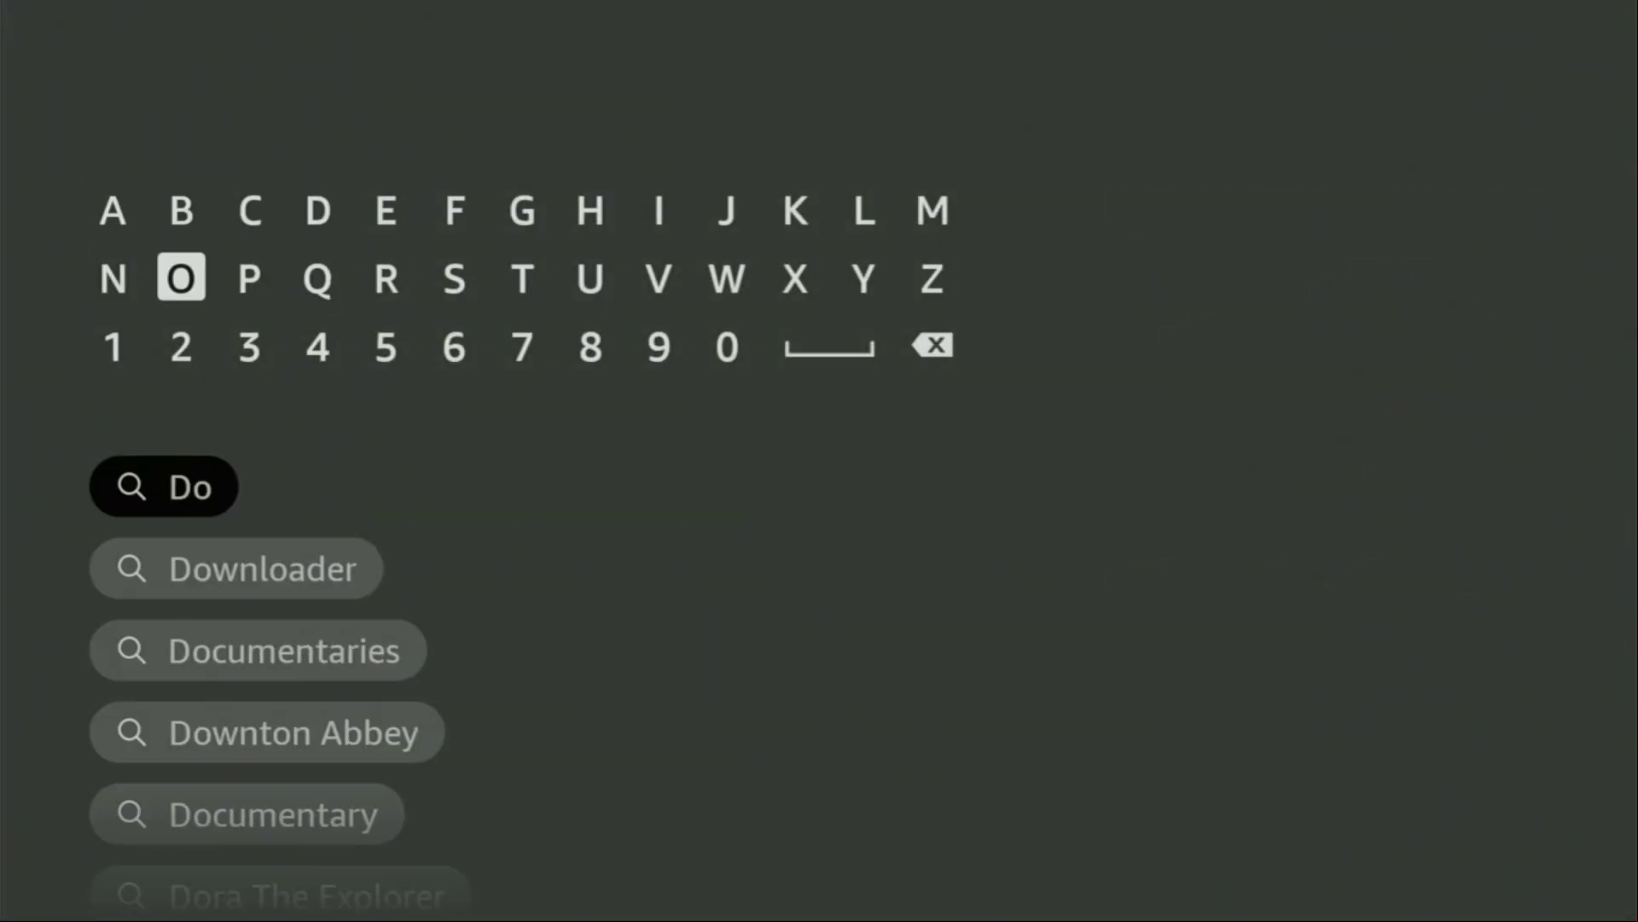
key(Down)
key(Down)
key(Down)
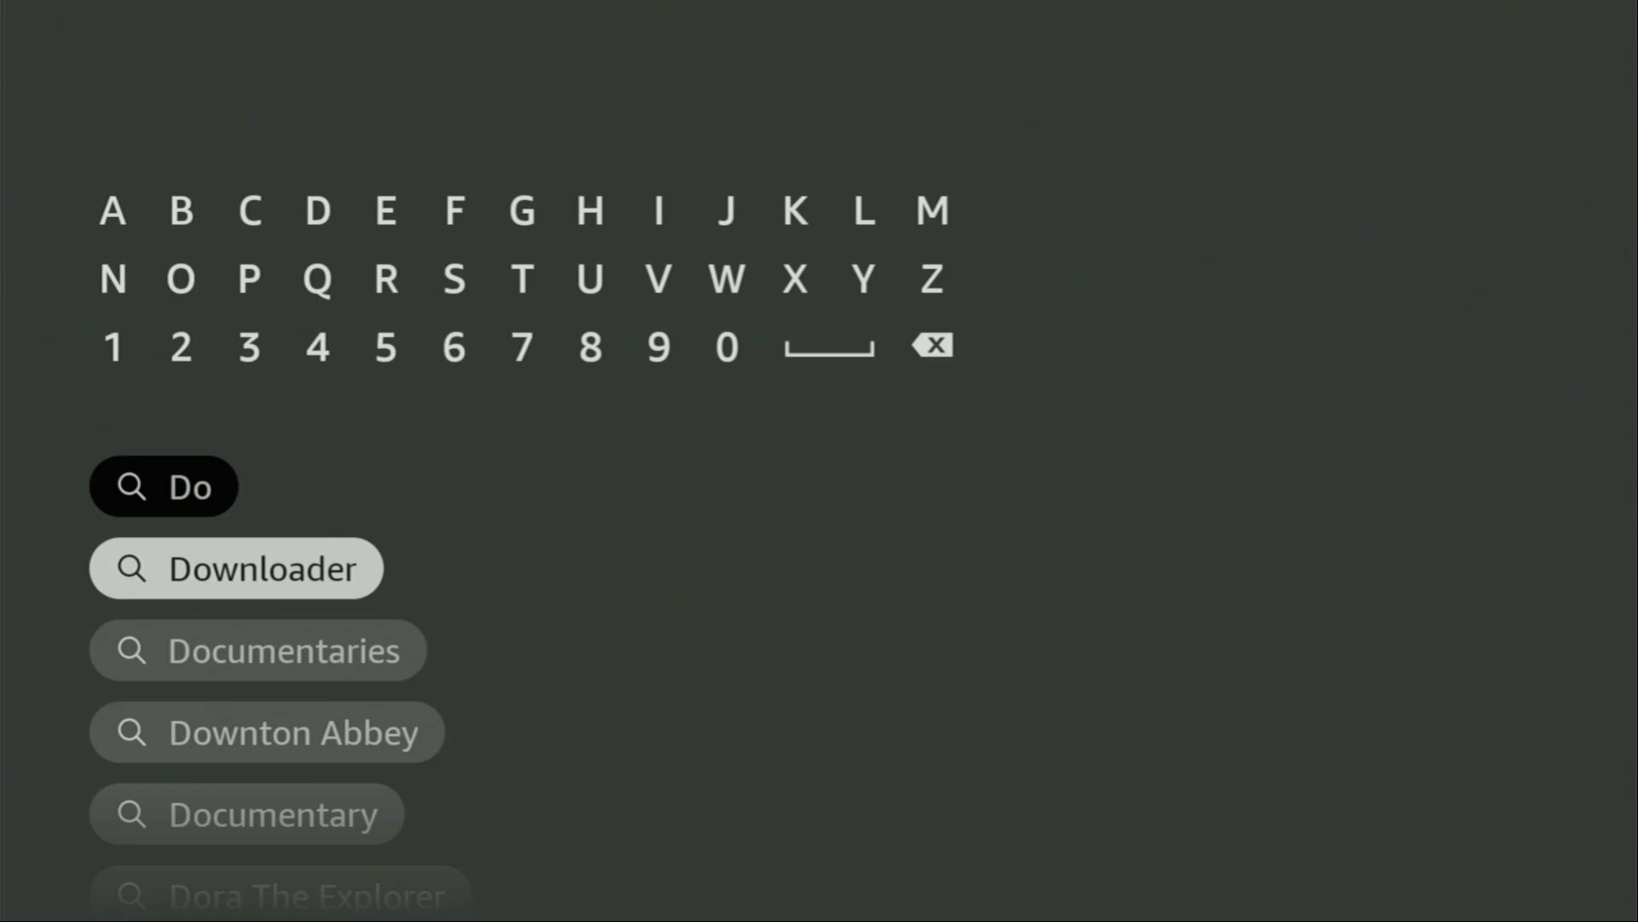
key(Return)
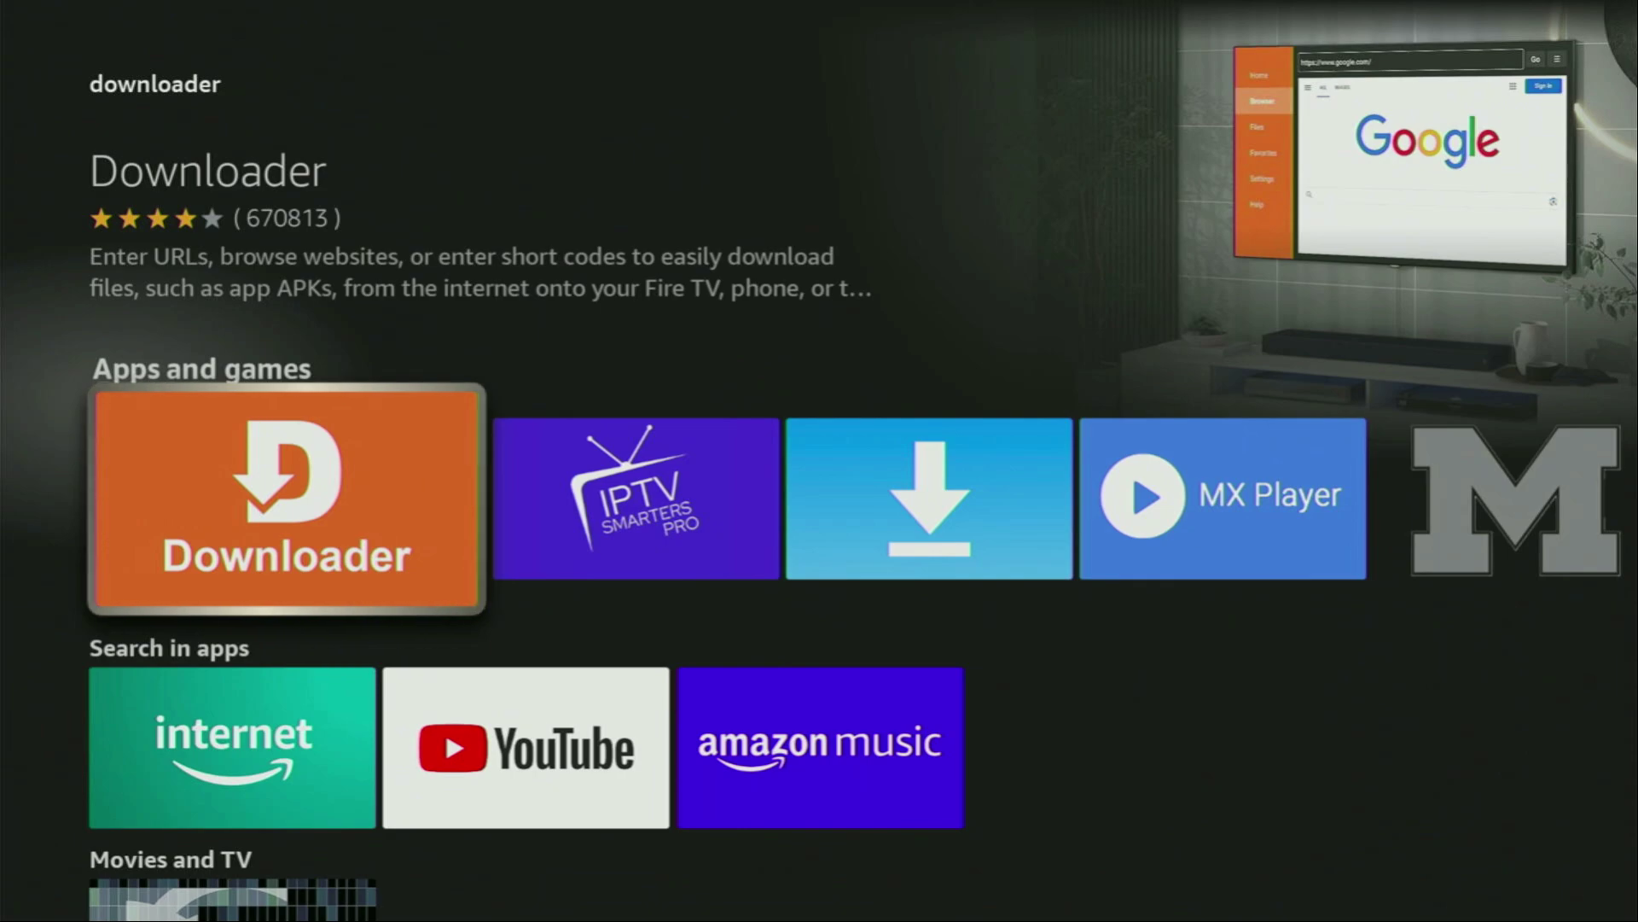
key(Return)
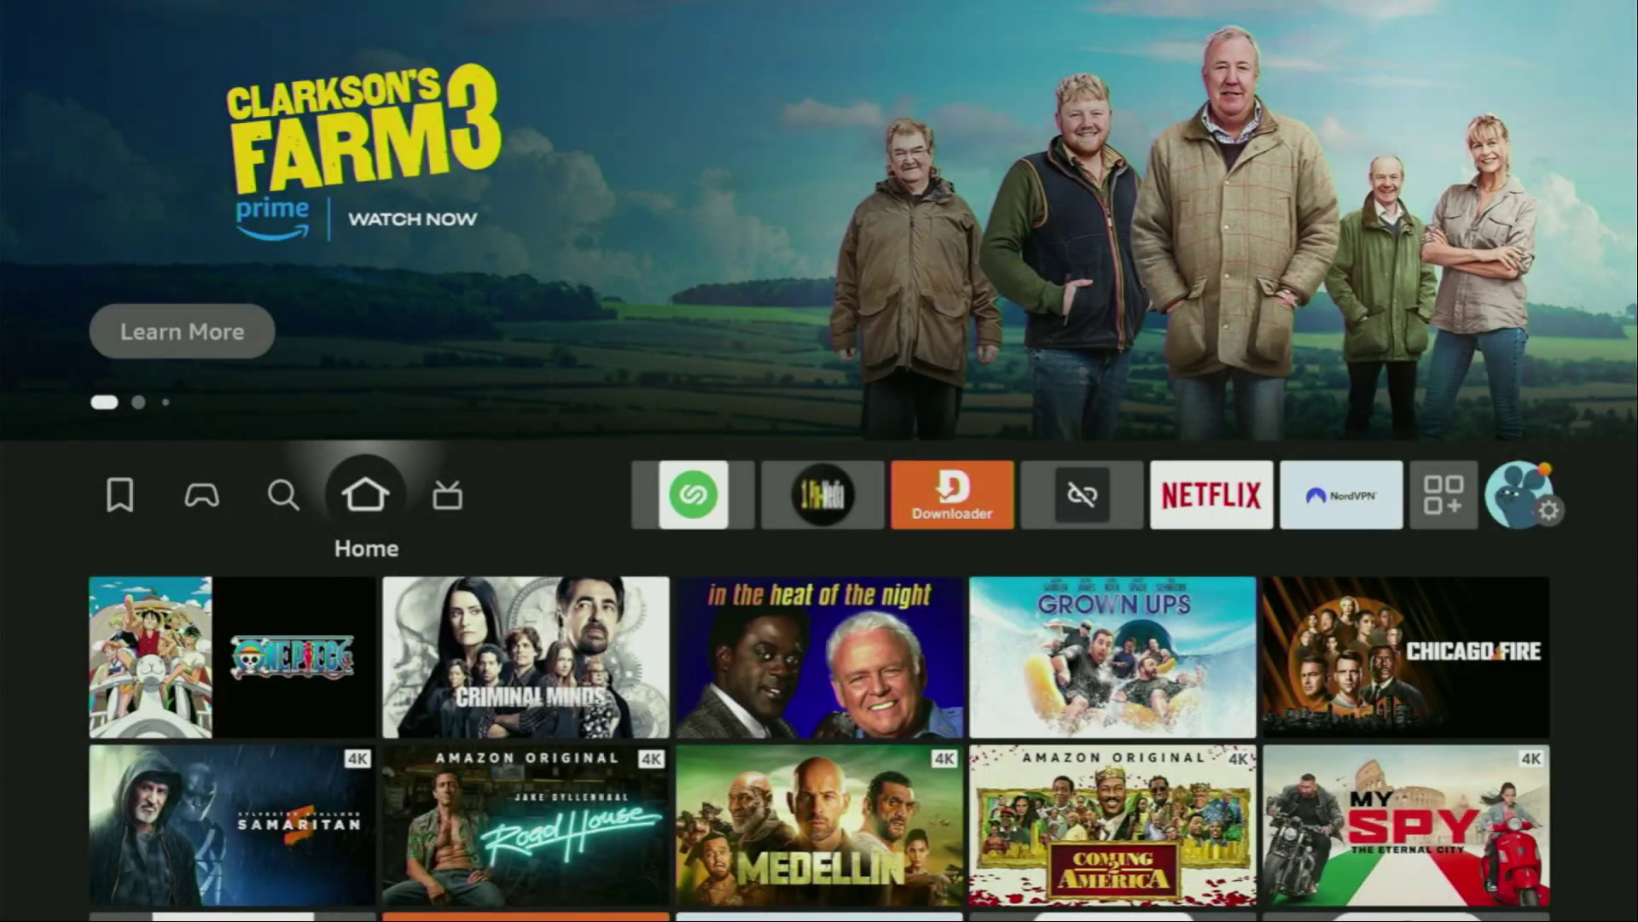
Step: Open Settings from the Home top row and go into My Fire TV
key(Right)
key(Right)
key(Right)
key(Right)
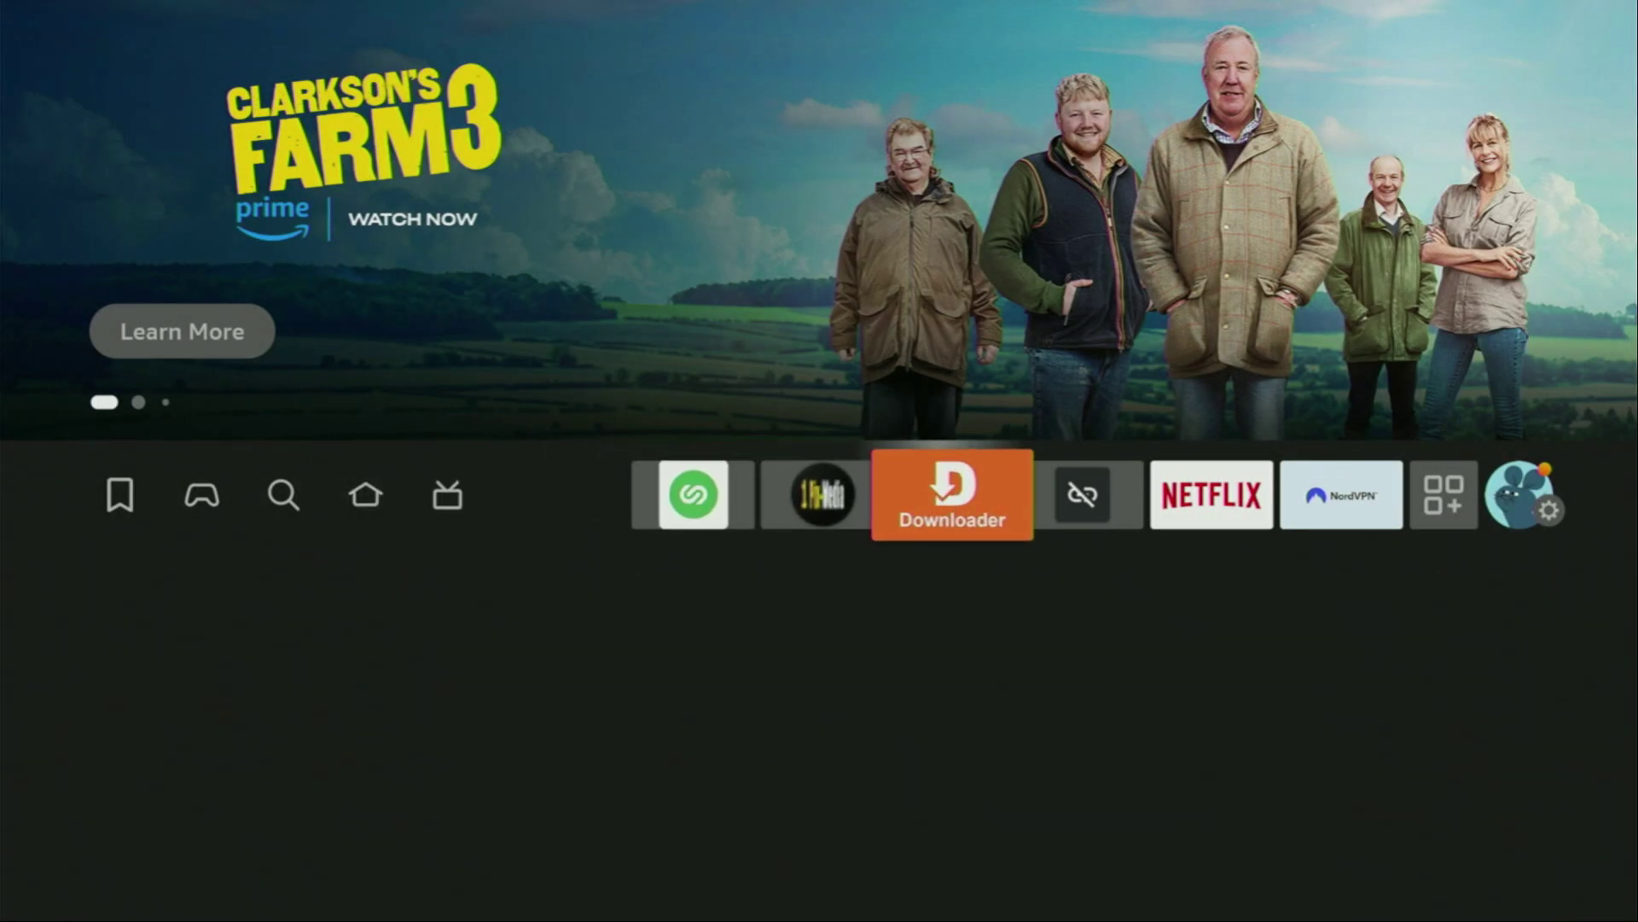
key(Right)
key(Right)
key(Right)
key(Right)
key(Right)
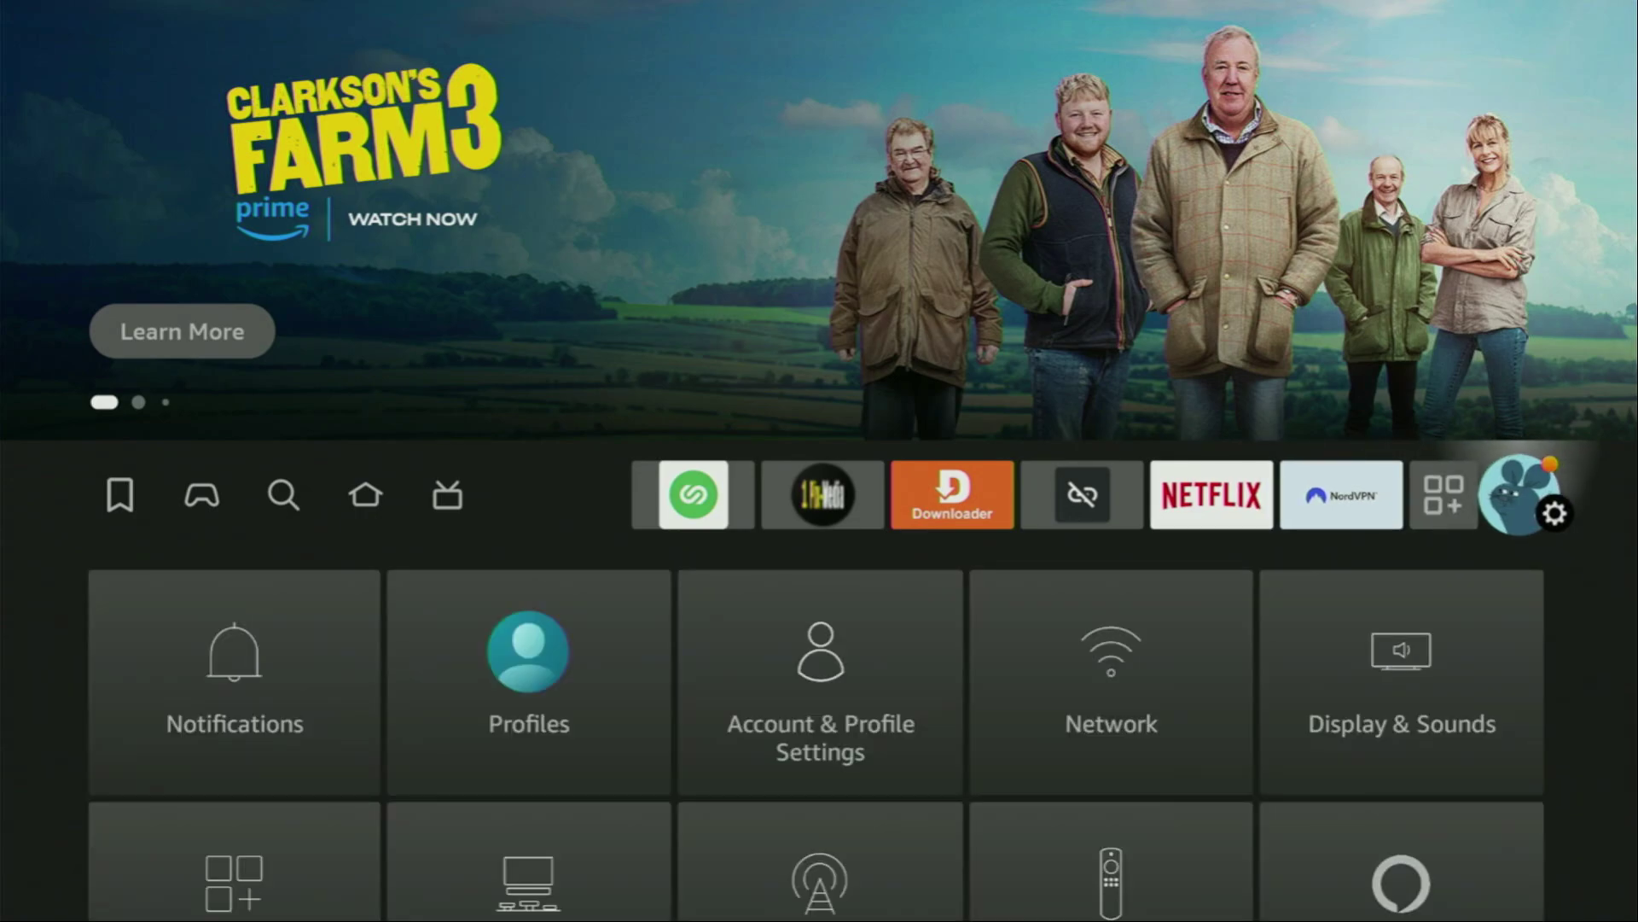
key(Down)
key(Down)
key(Down)
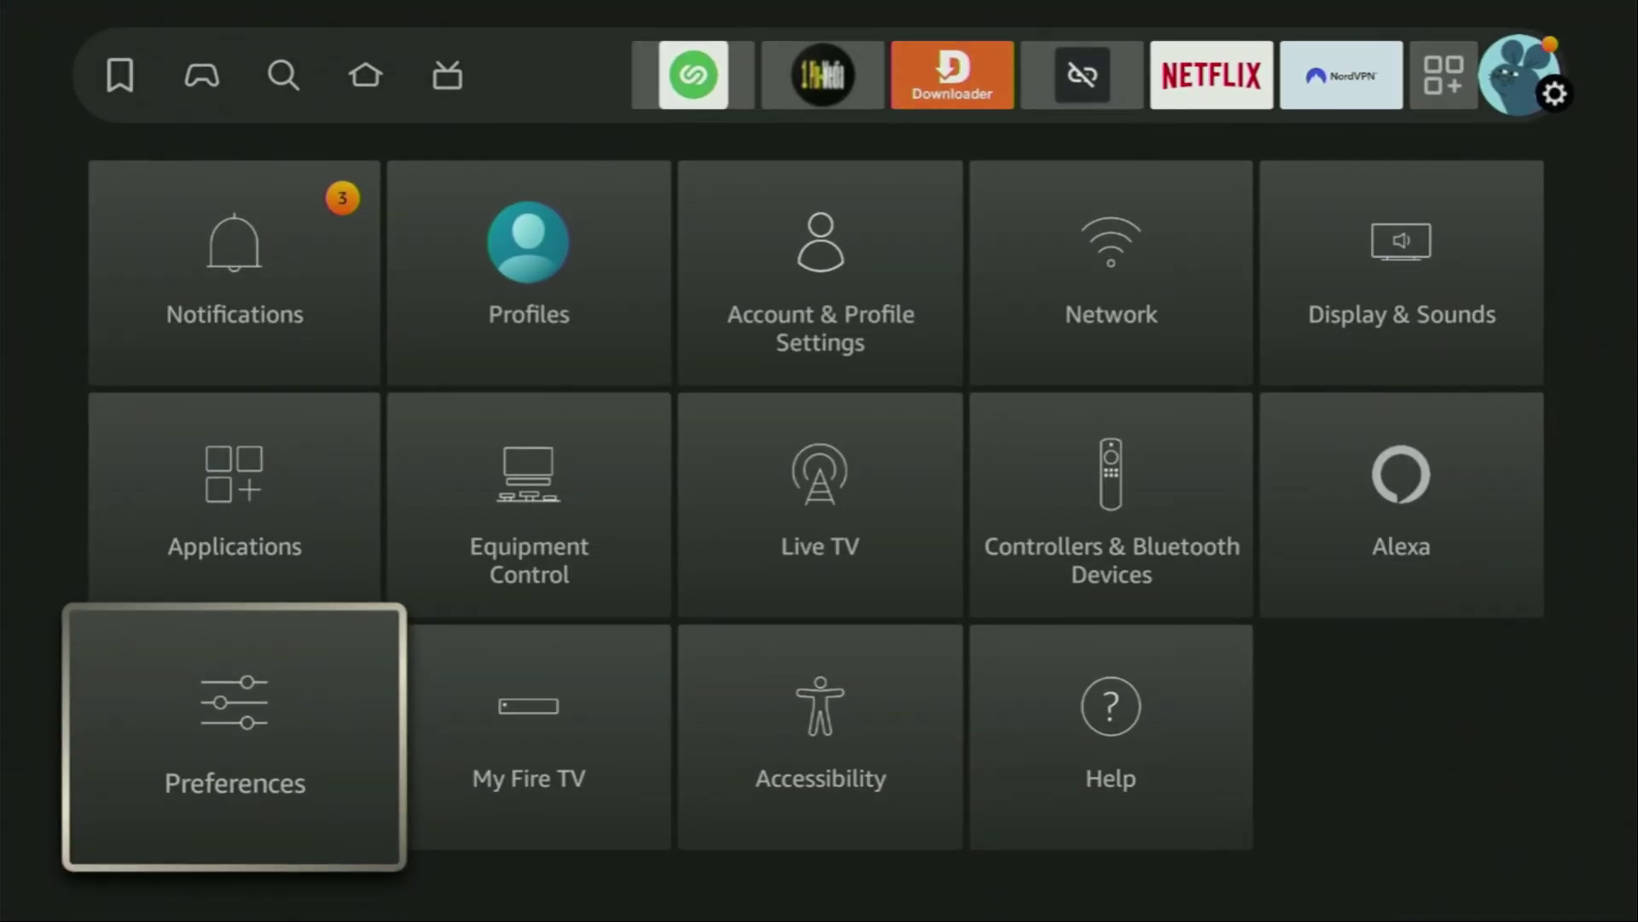
key(Right)
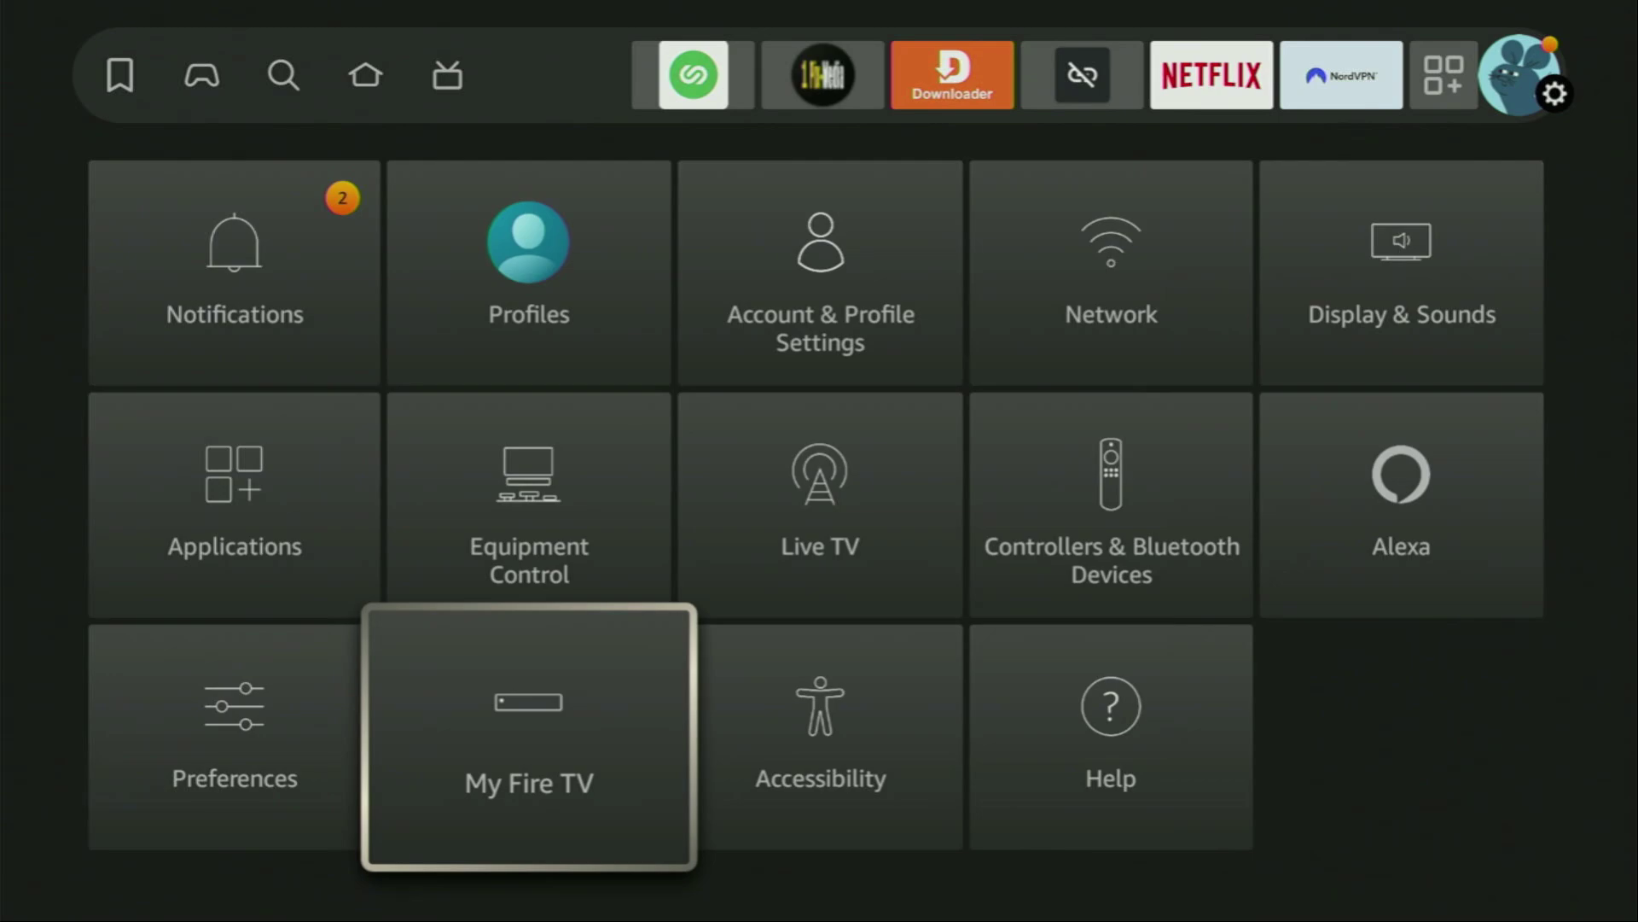
key(Return)
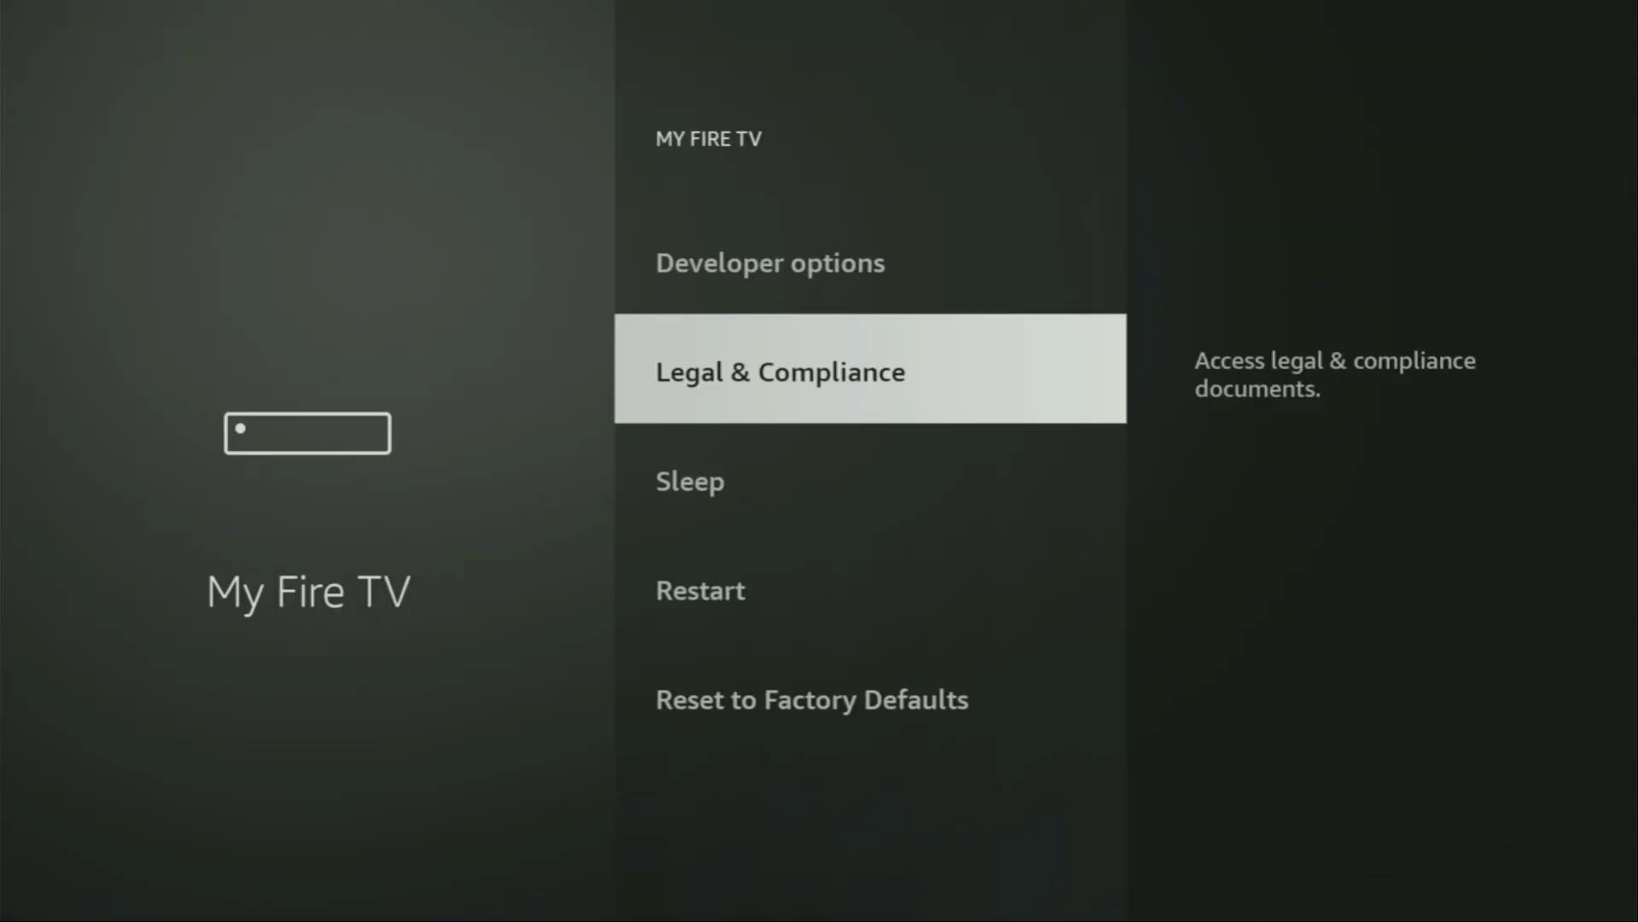
key(Up)
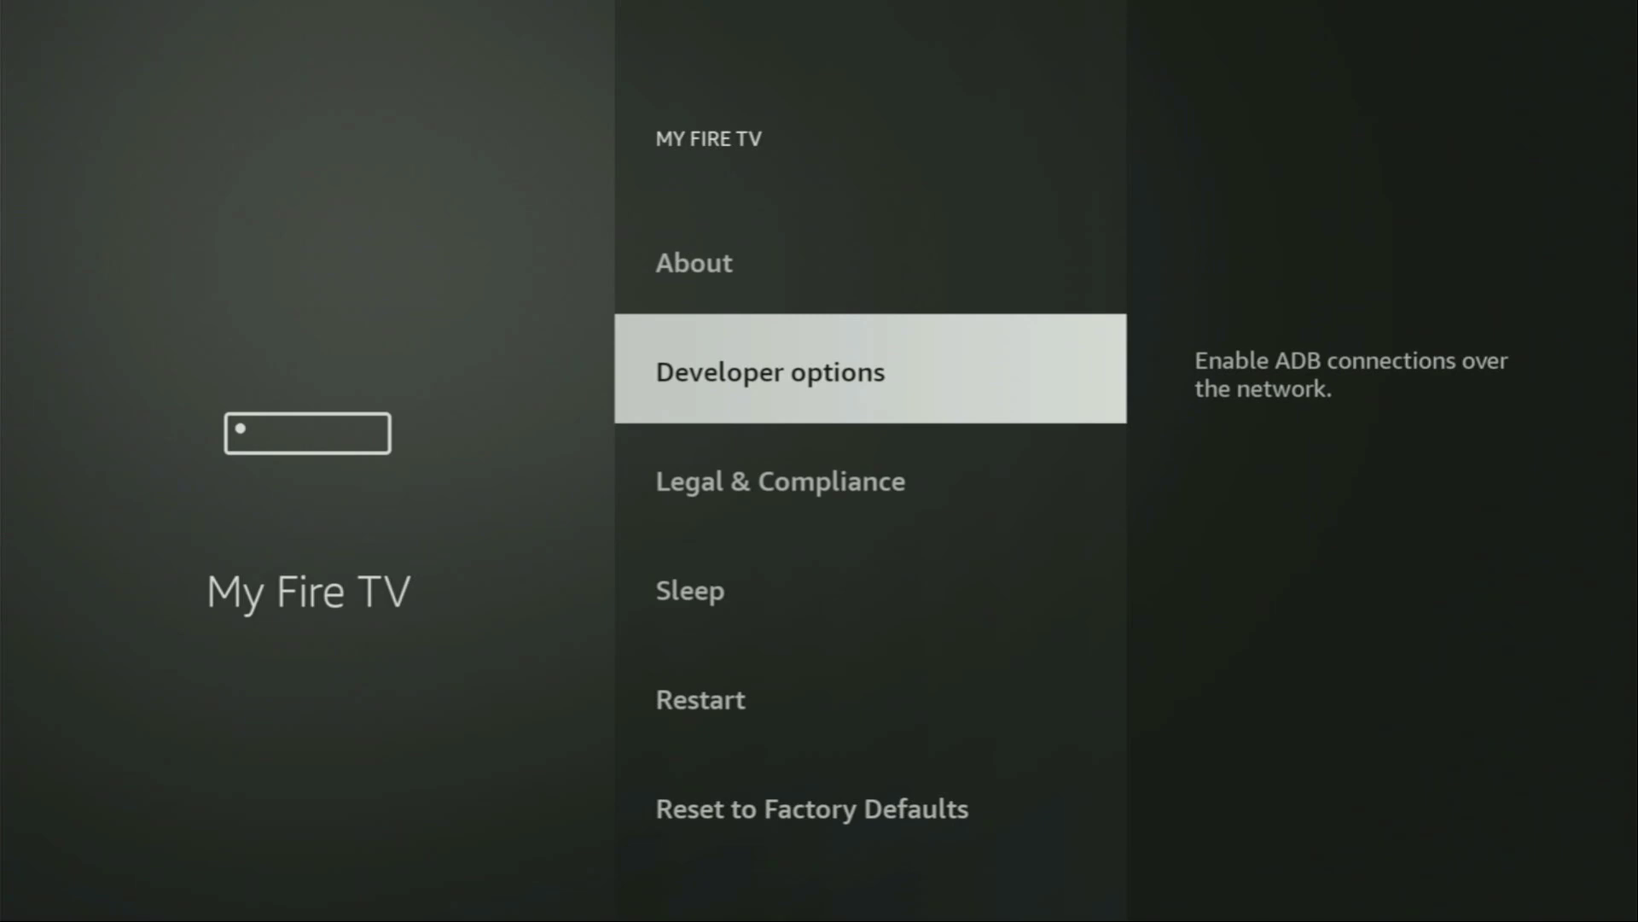
key(Up)
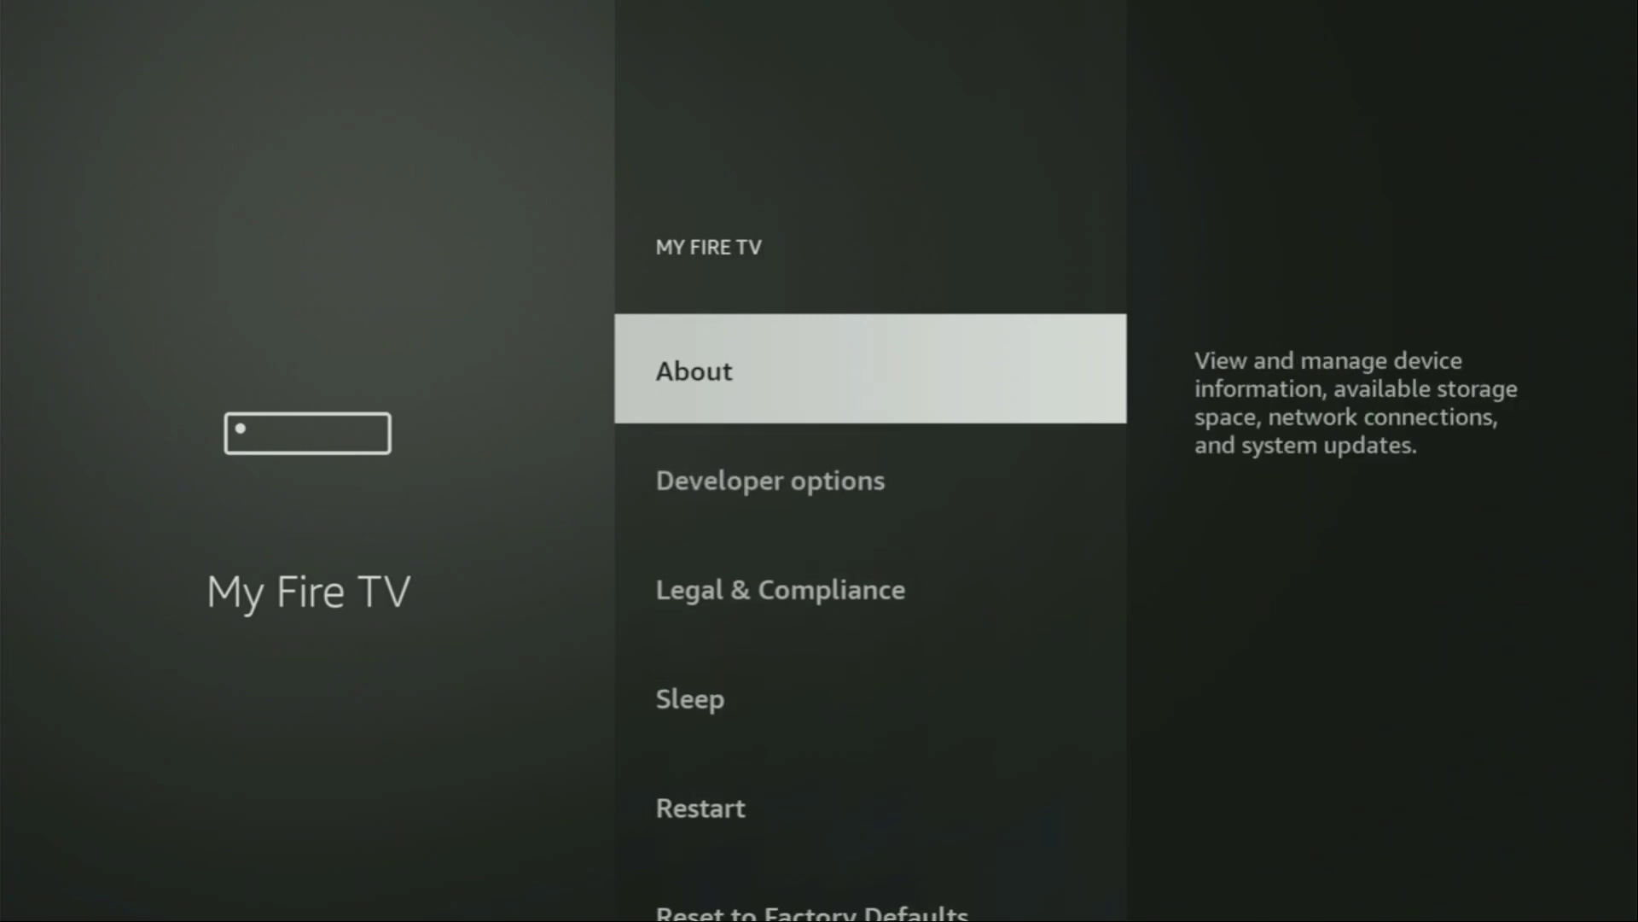
key(Return)
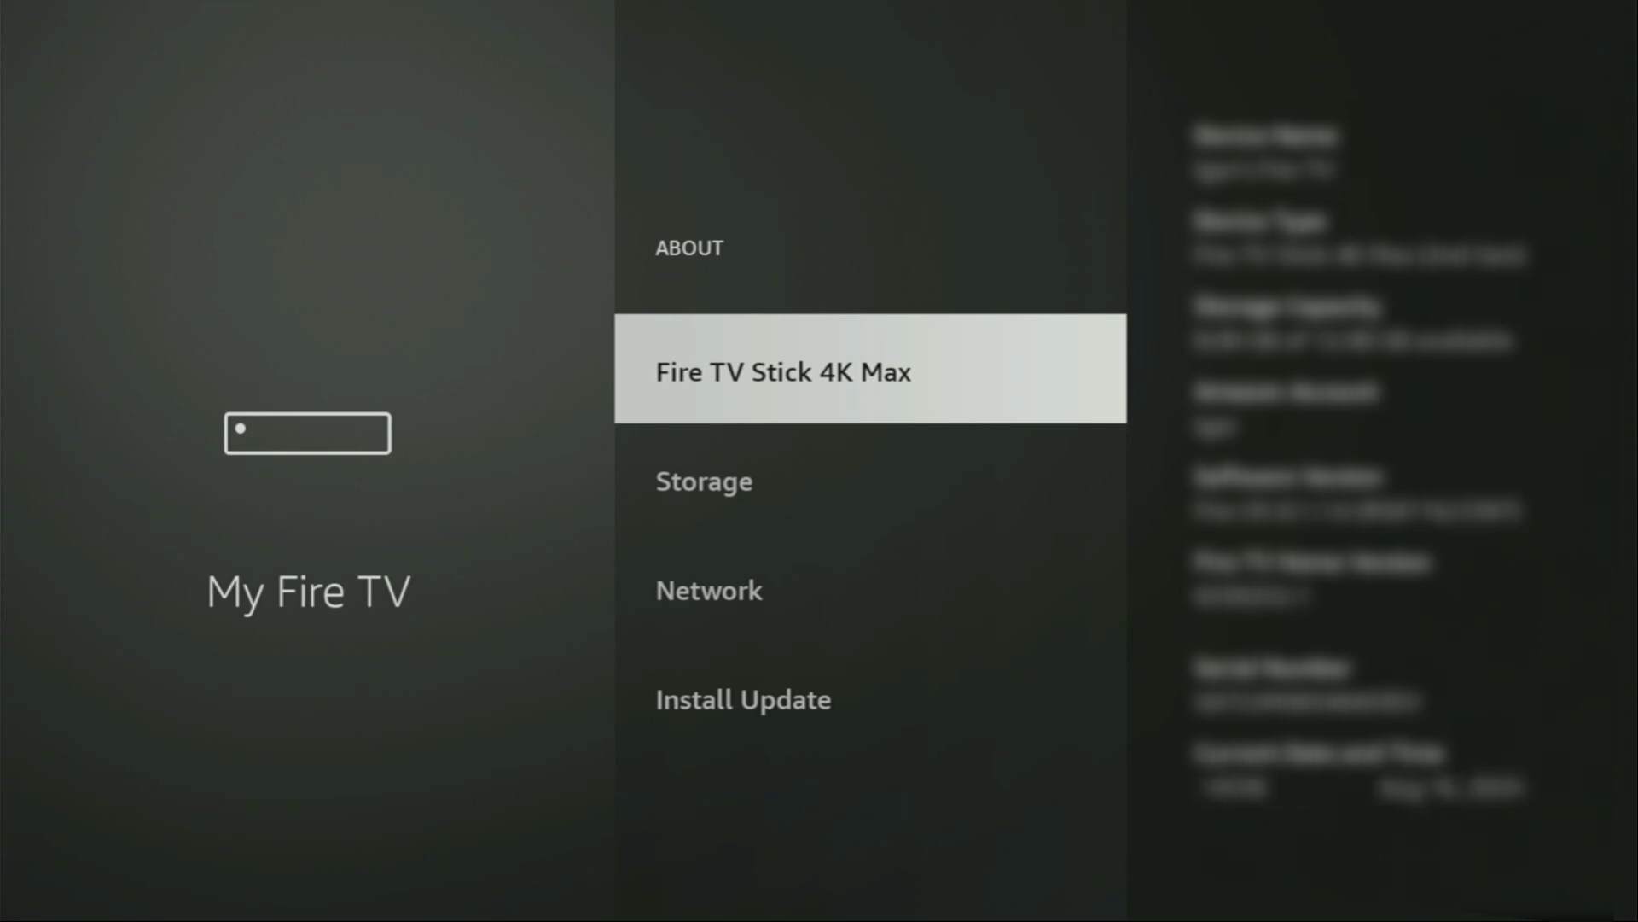
key(Return)
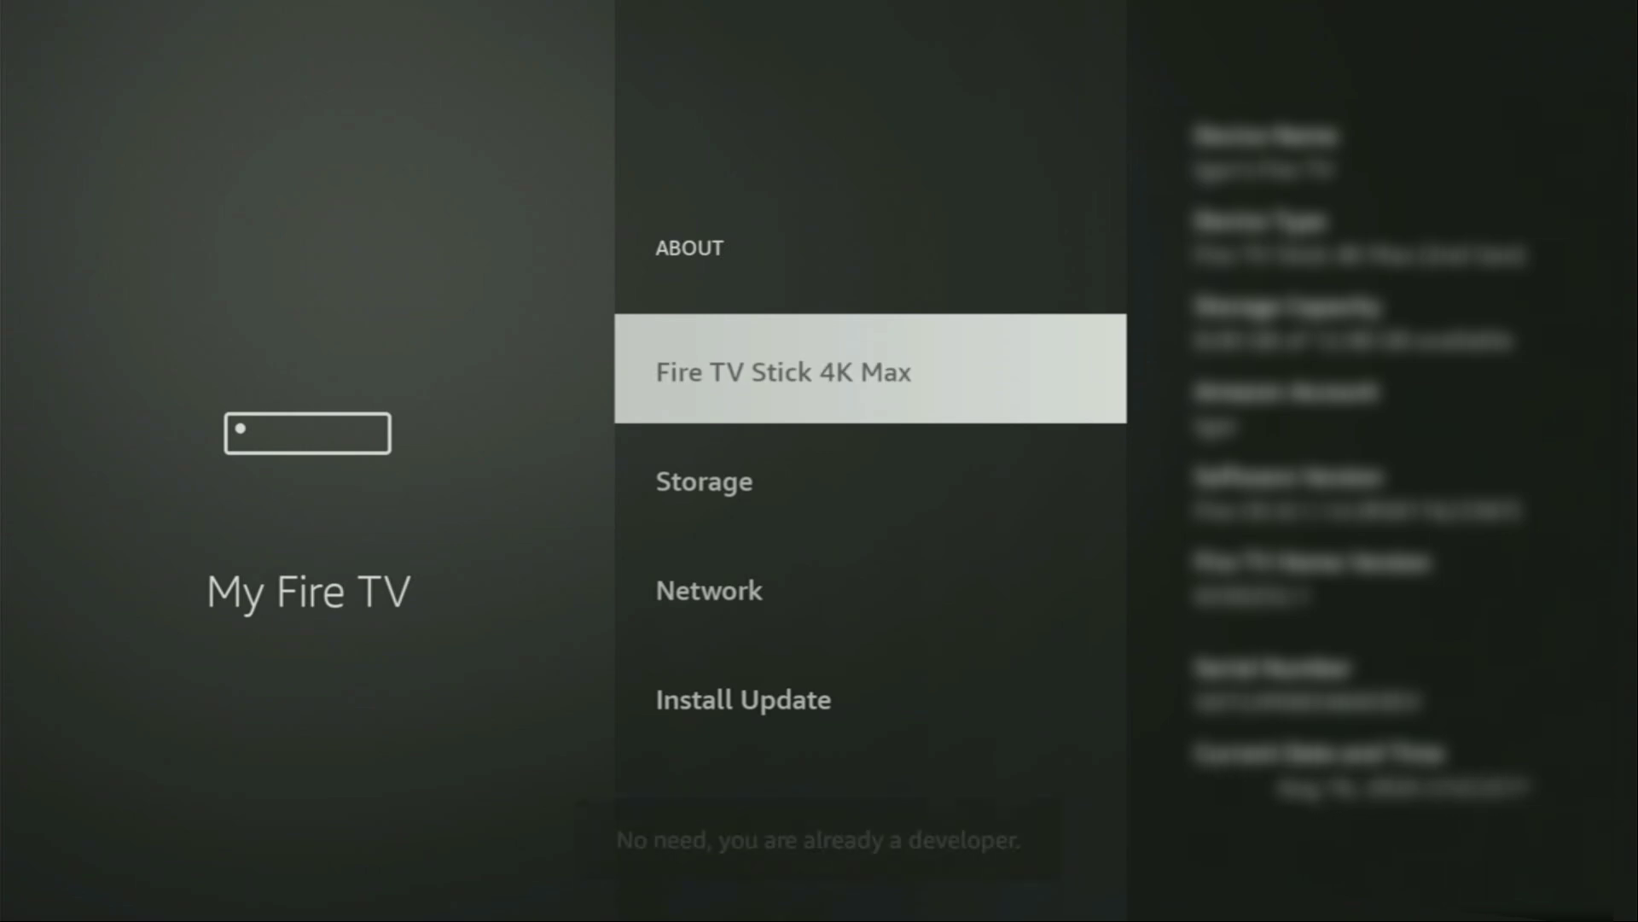
key(Return)
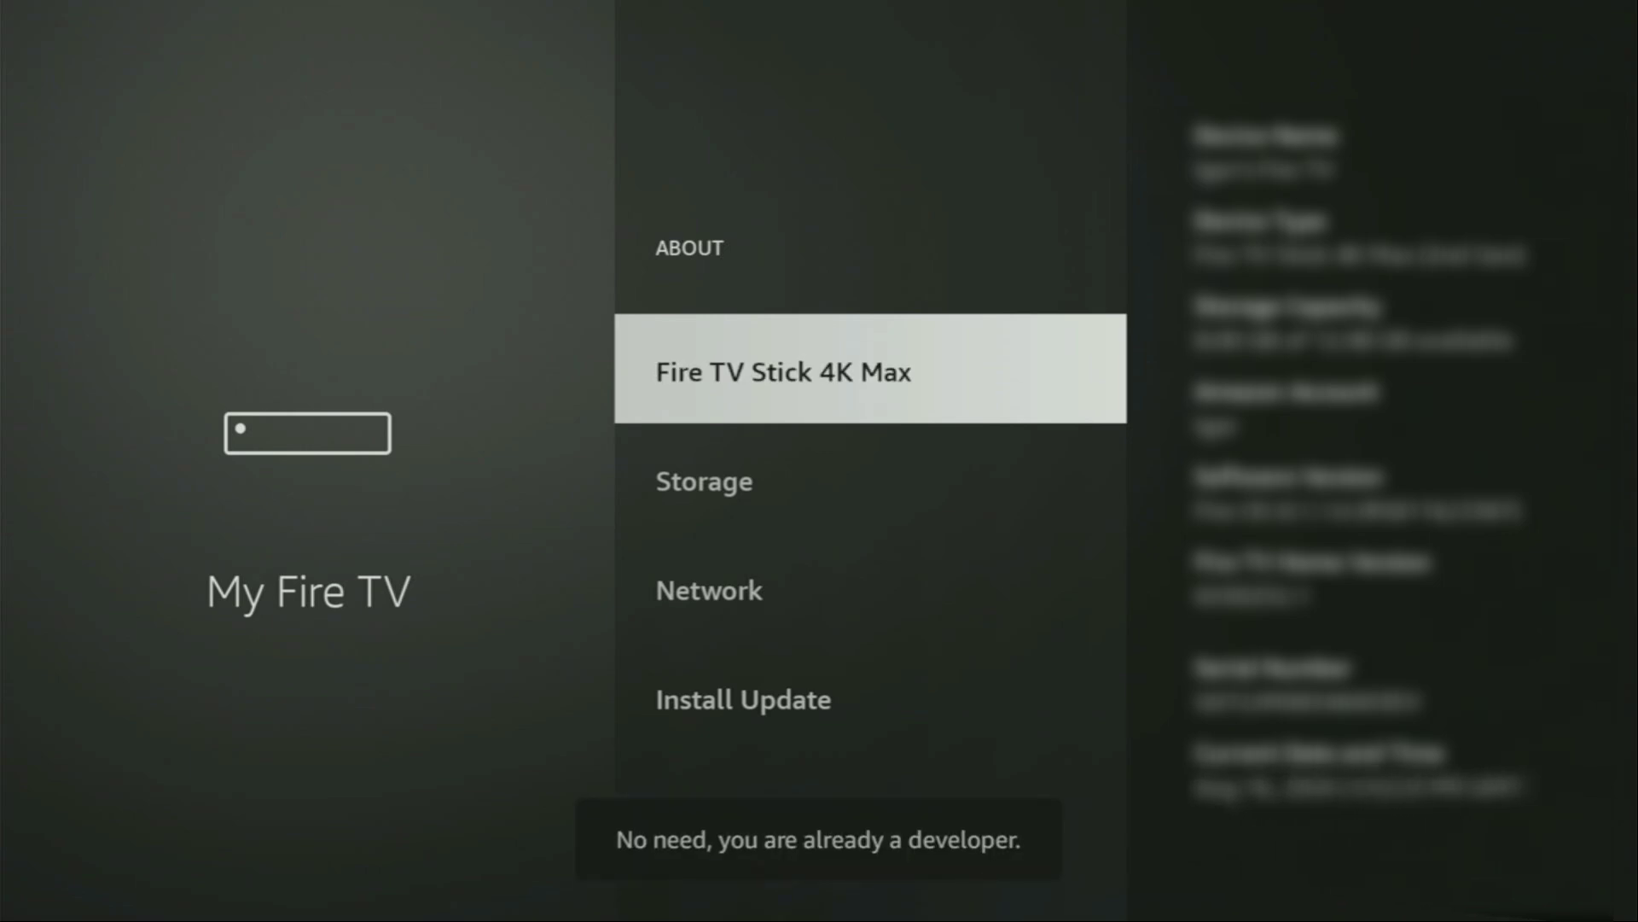
key(Down)
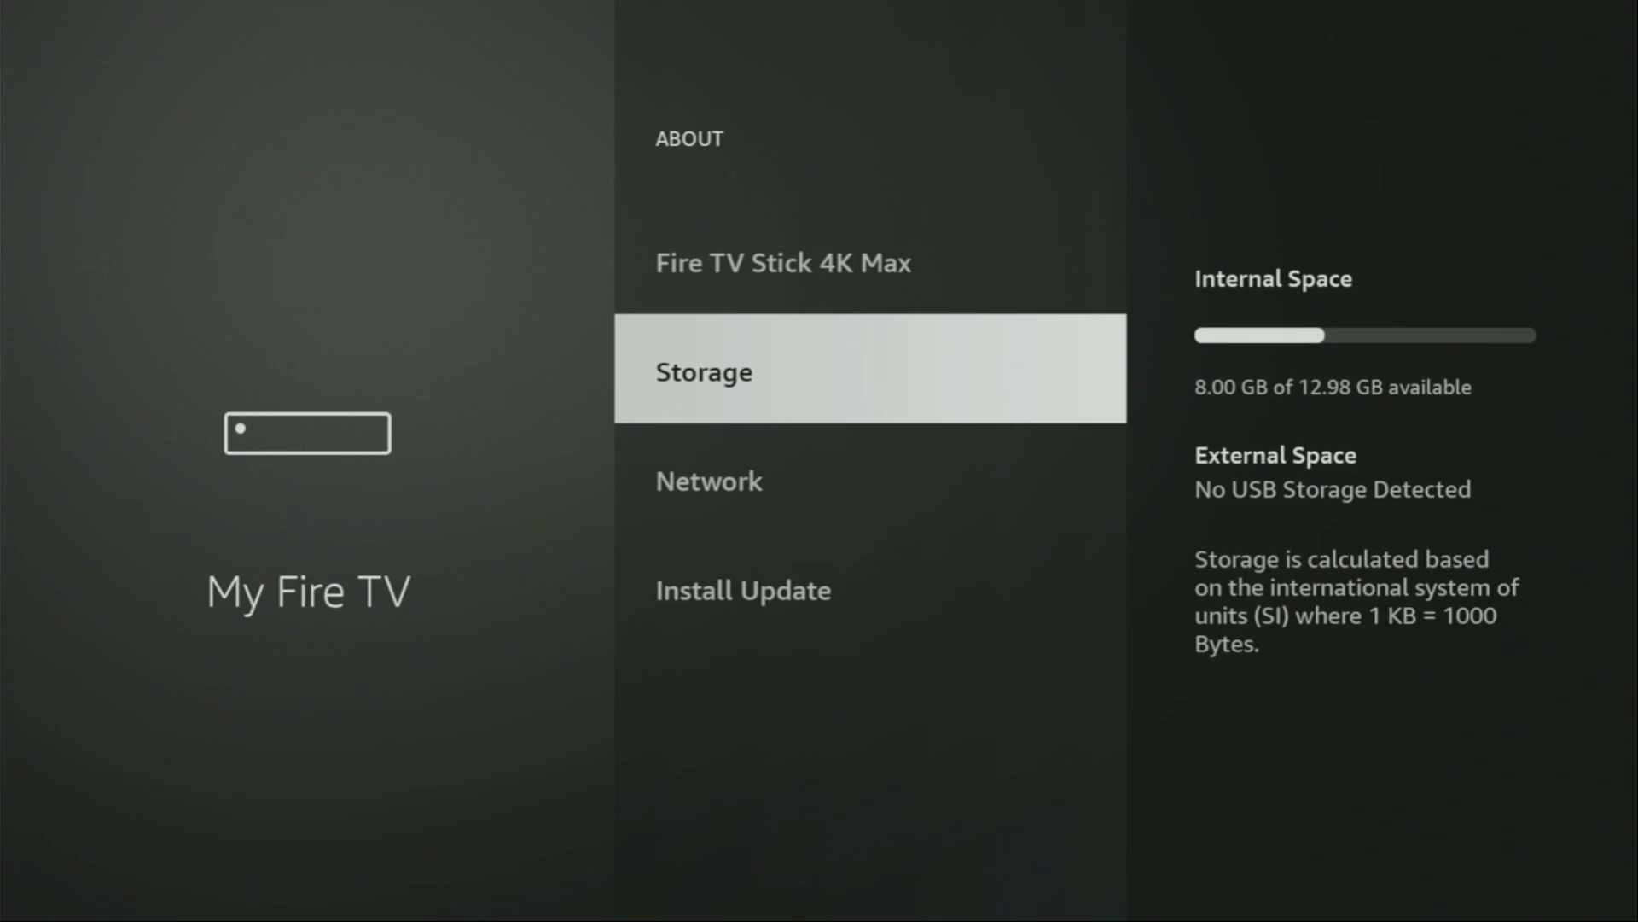
key(Escape)
key(Down)
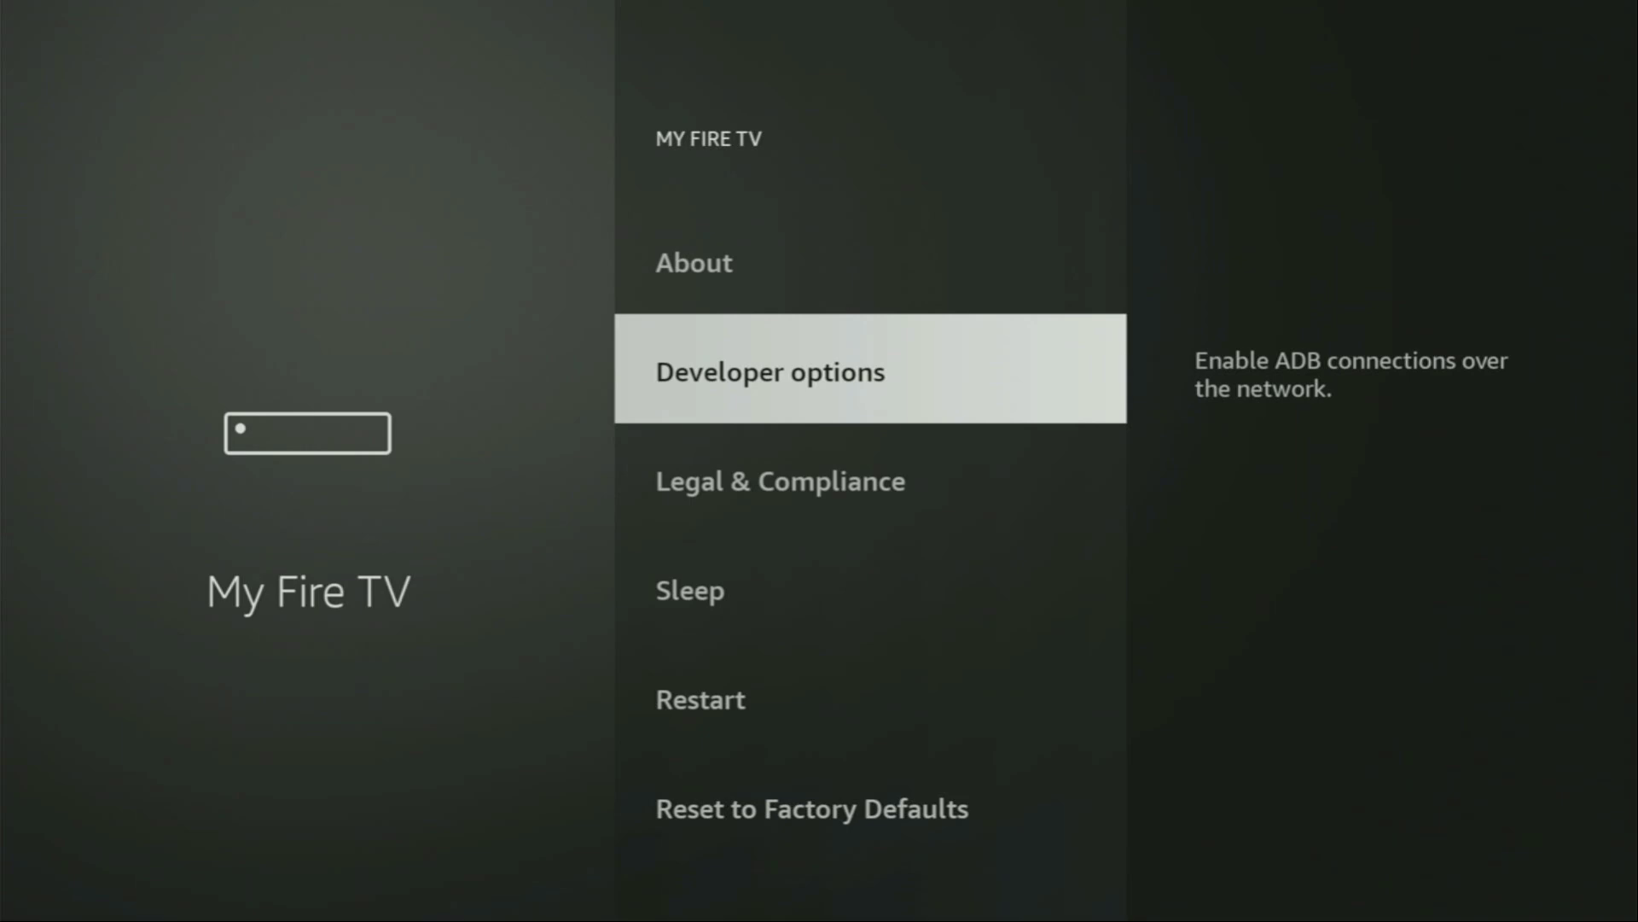
Step: Turn on ADB debugging and allow Downloader to install unknown apps
key(Return)
key(Return)
key(Return)
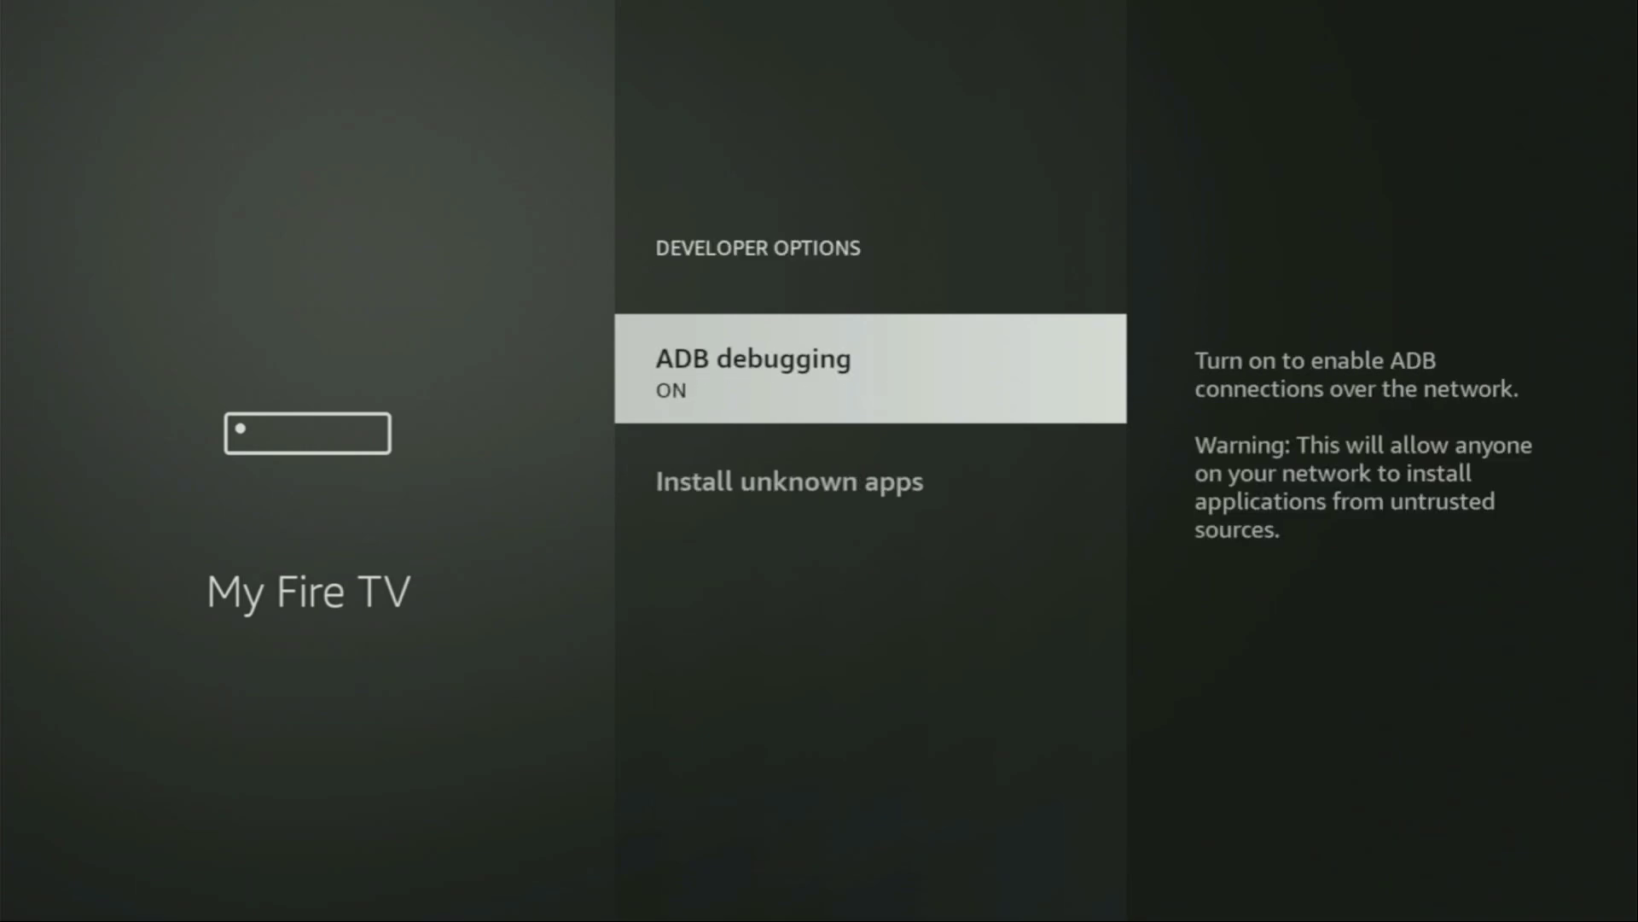
key(Down)
key(Return)
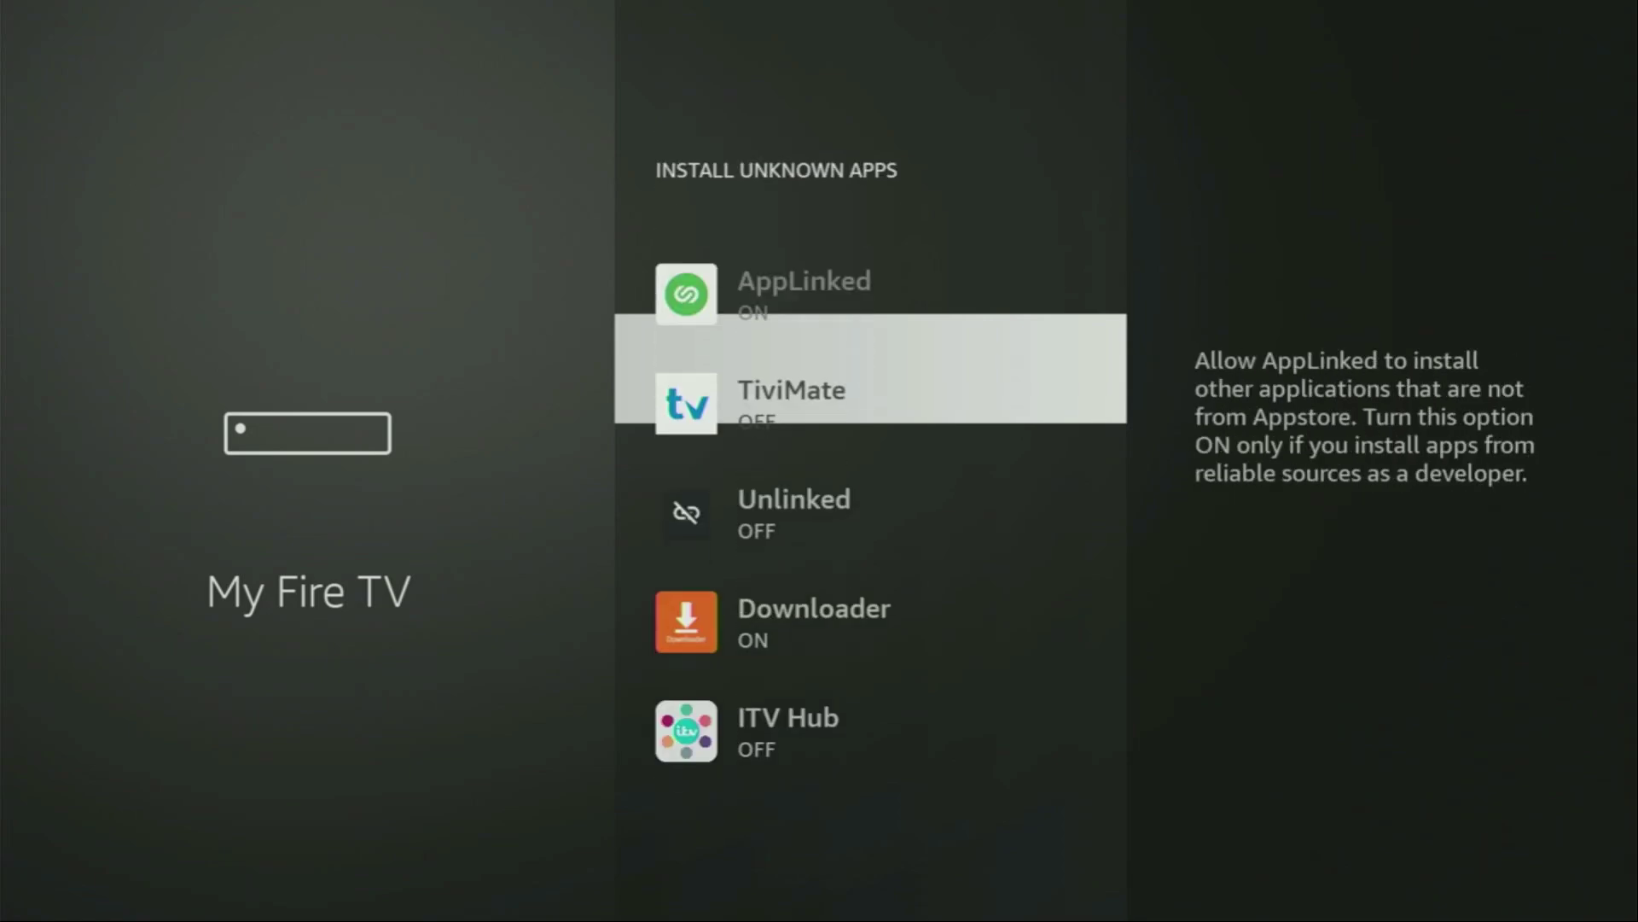
key(Down)
key(Down)
key(Return)
key(Return)
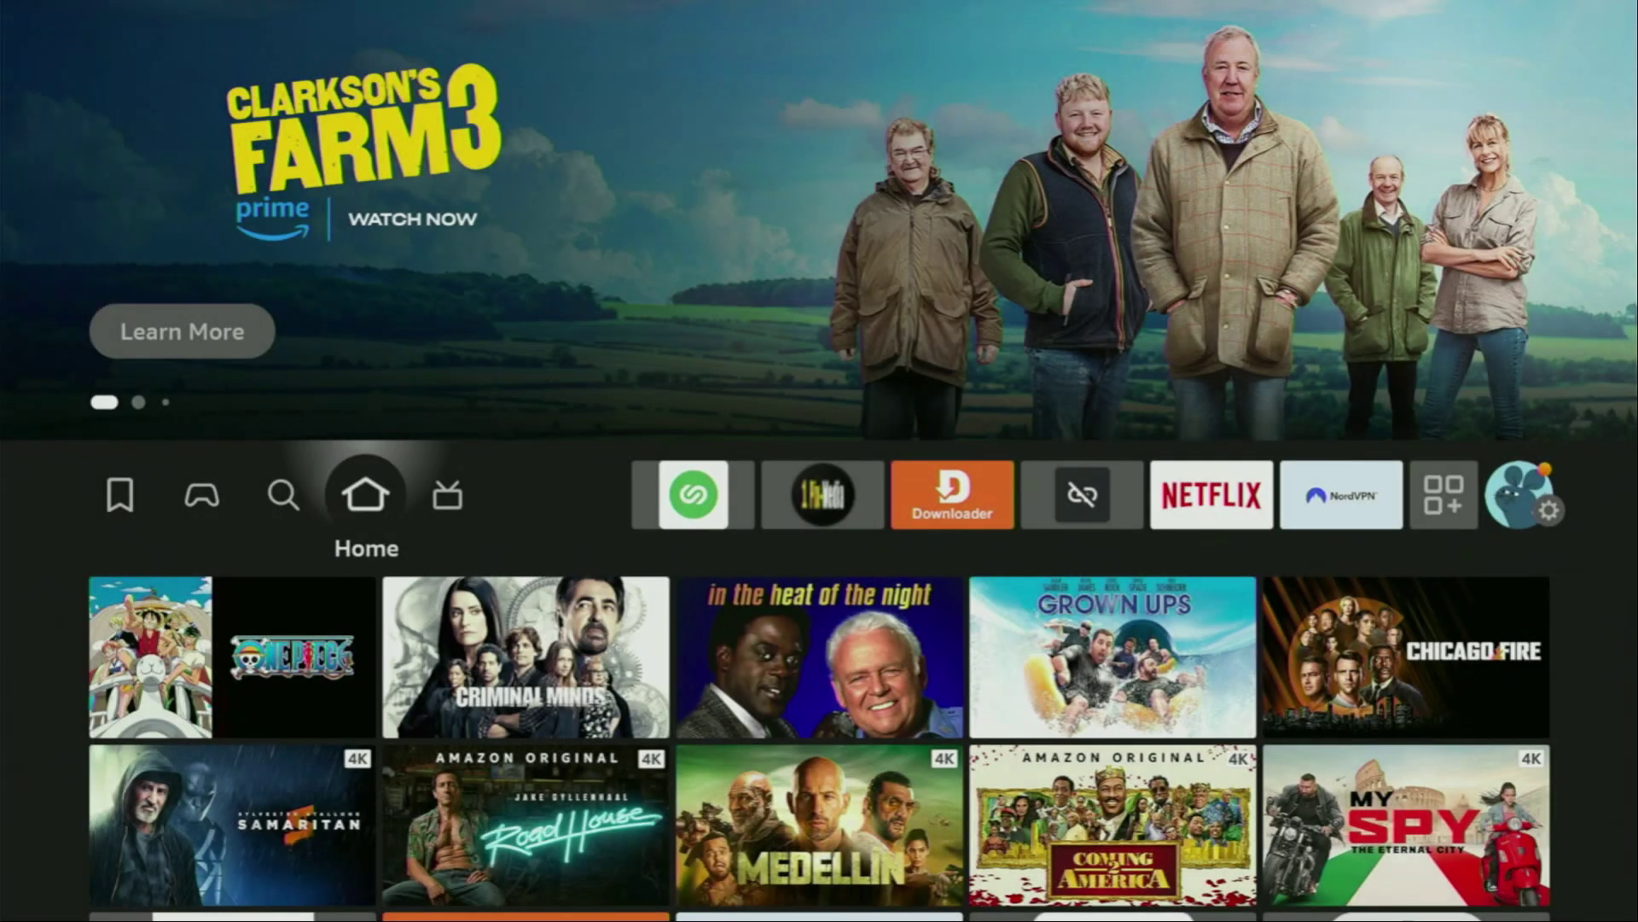
Step: Bring up the full apps list and move focus from Downloader to NordVPN
key(Right)
key(Right)
key(Right)
key(Right)
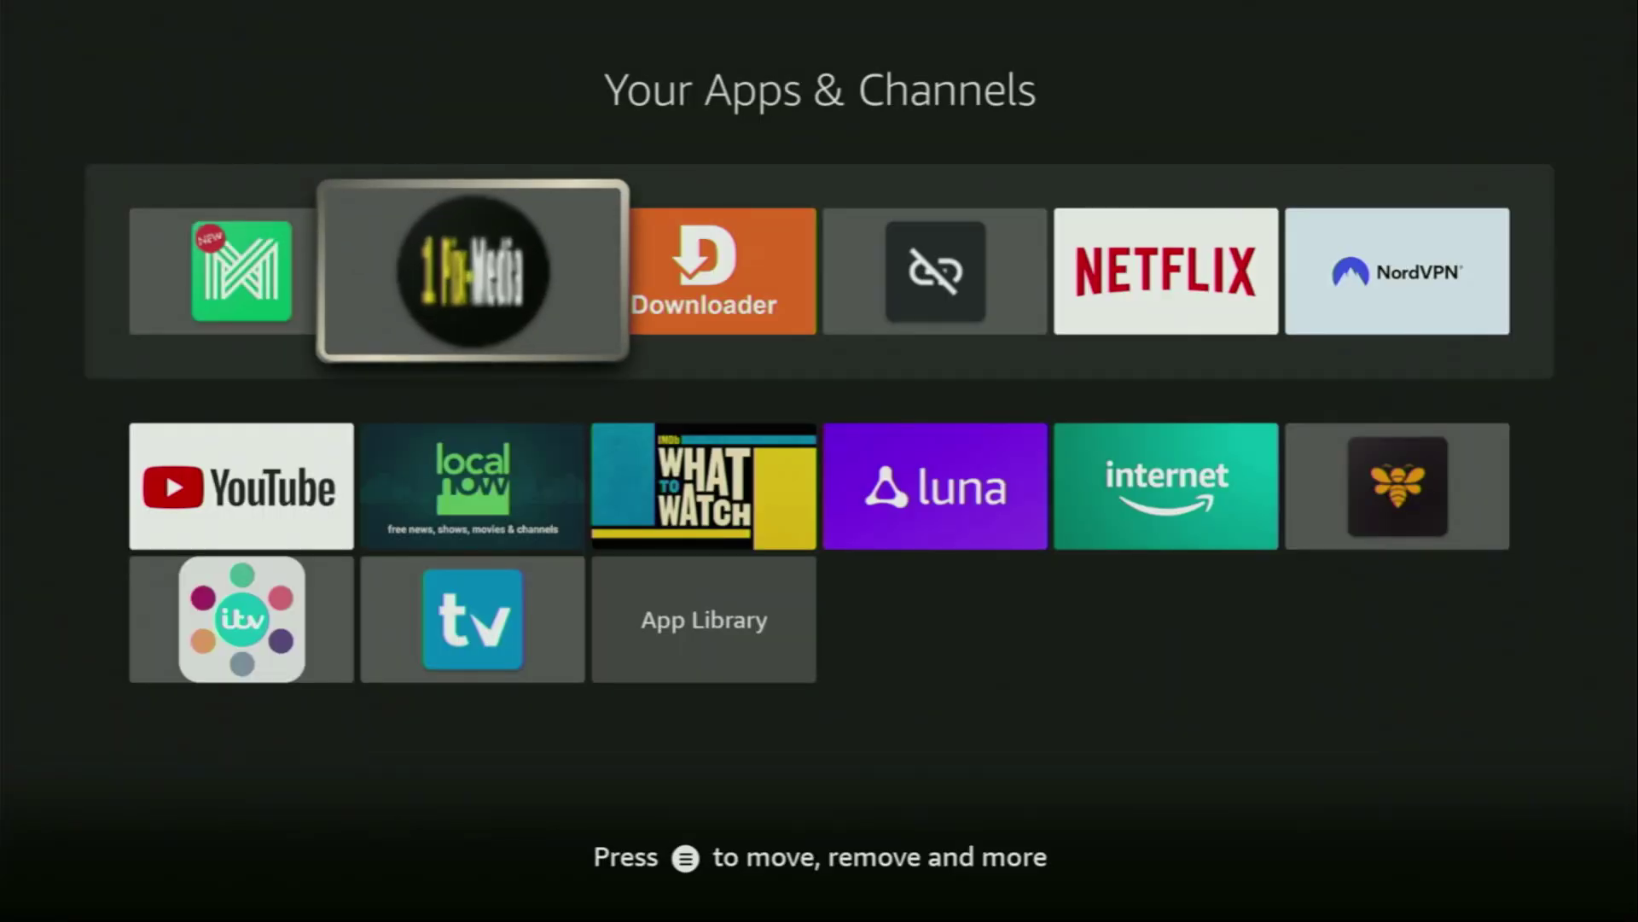
key(Right)
key(Right)
key(Left)
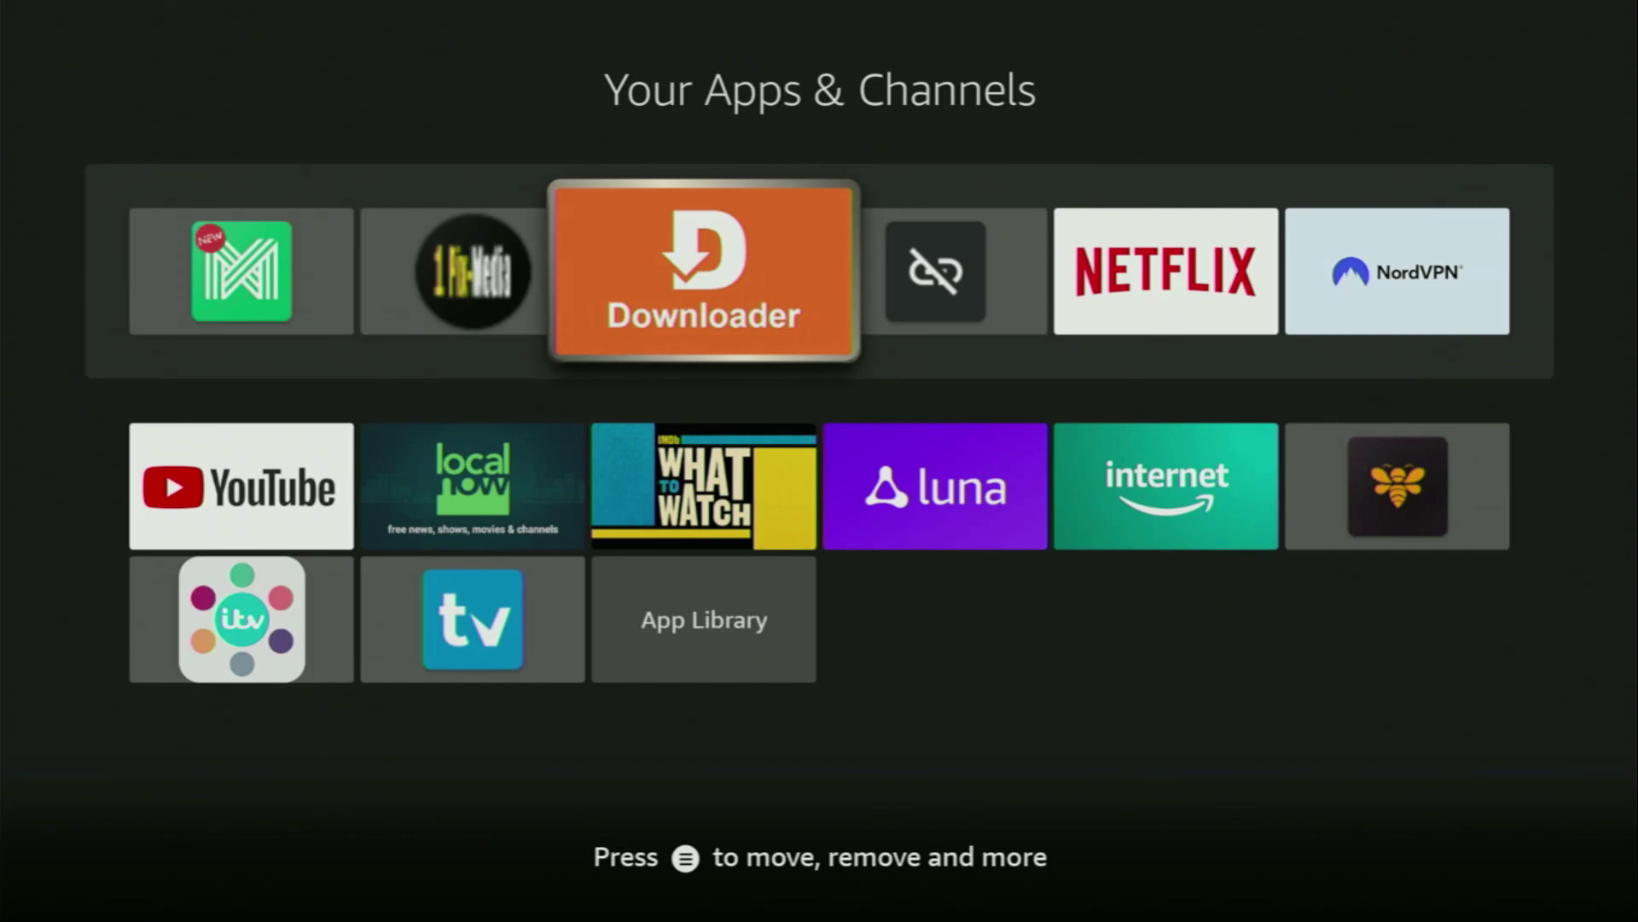
key(Right)
key(Right)
key(Right)
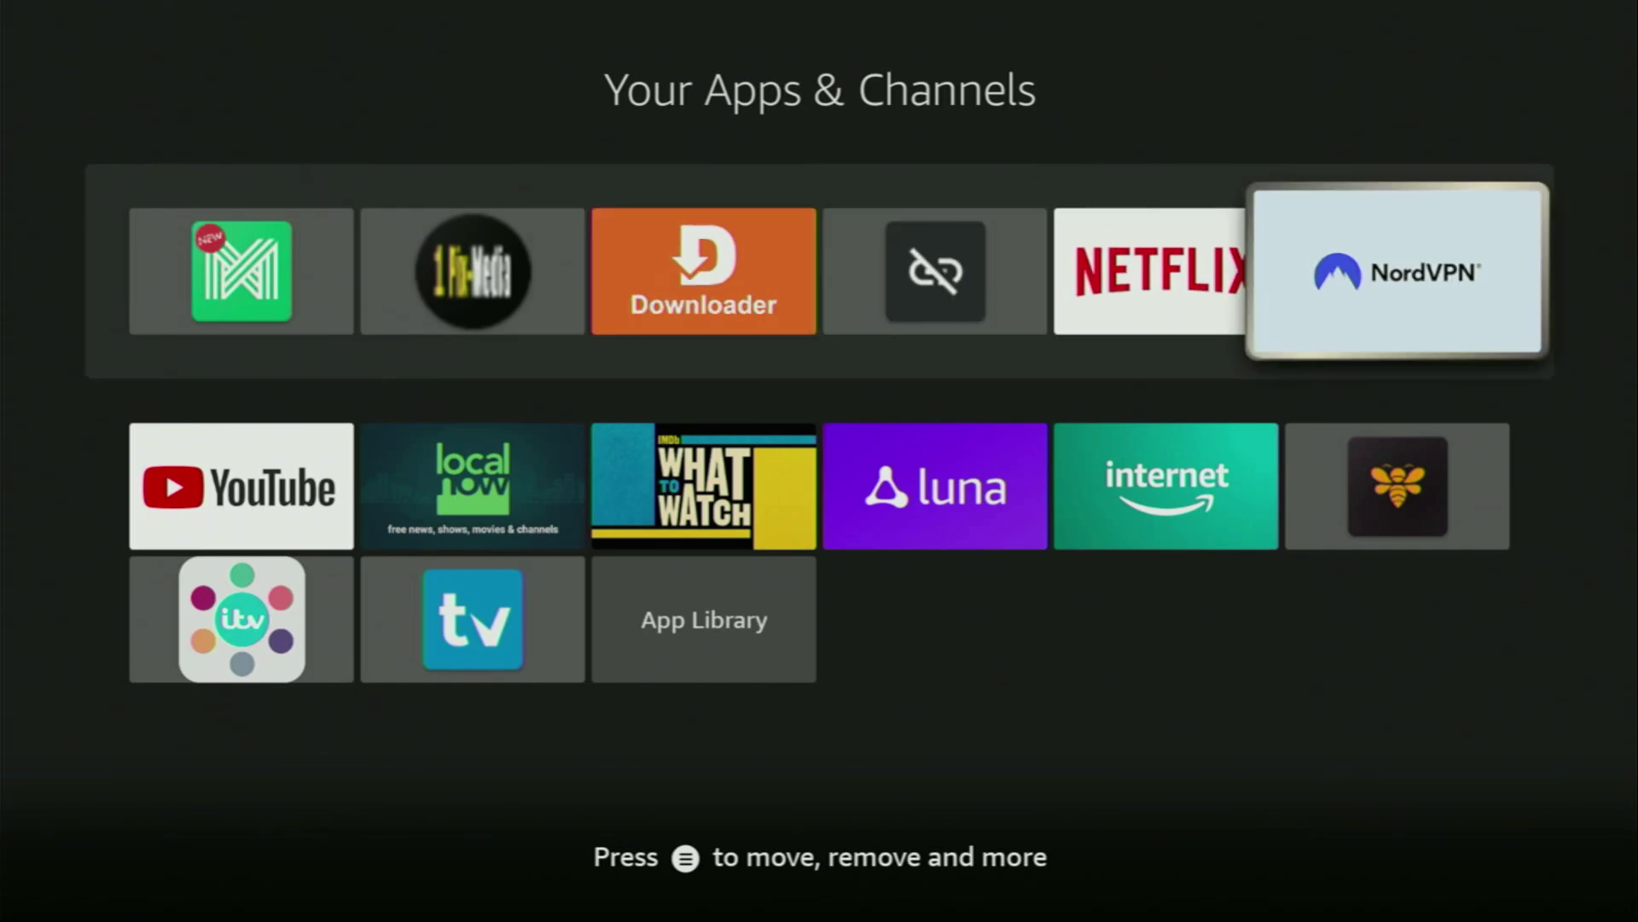
Step: Launch NordVPN and browse the Countries list through the A–C countries
key(Return)
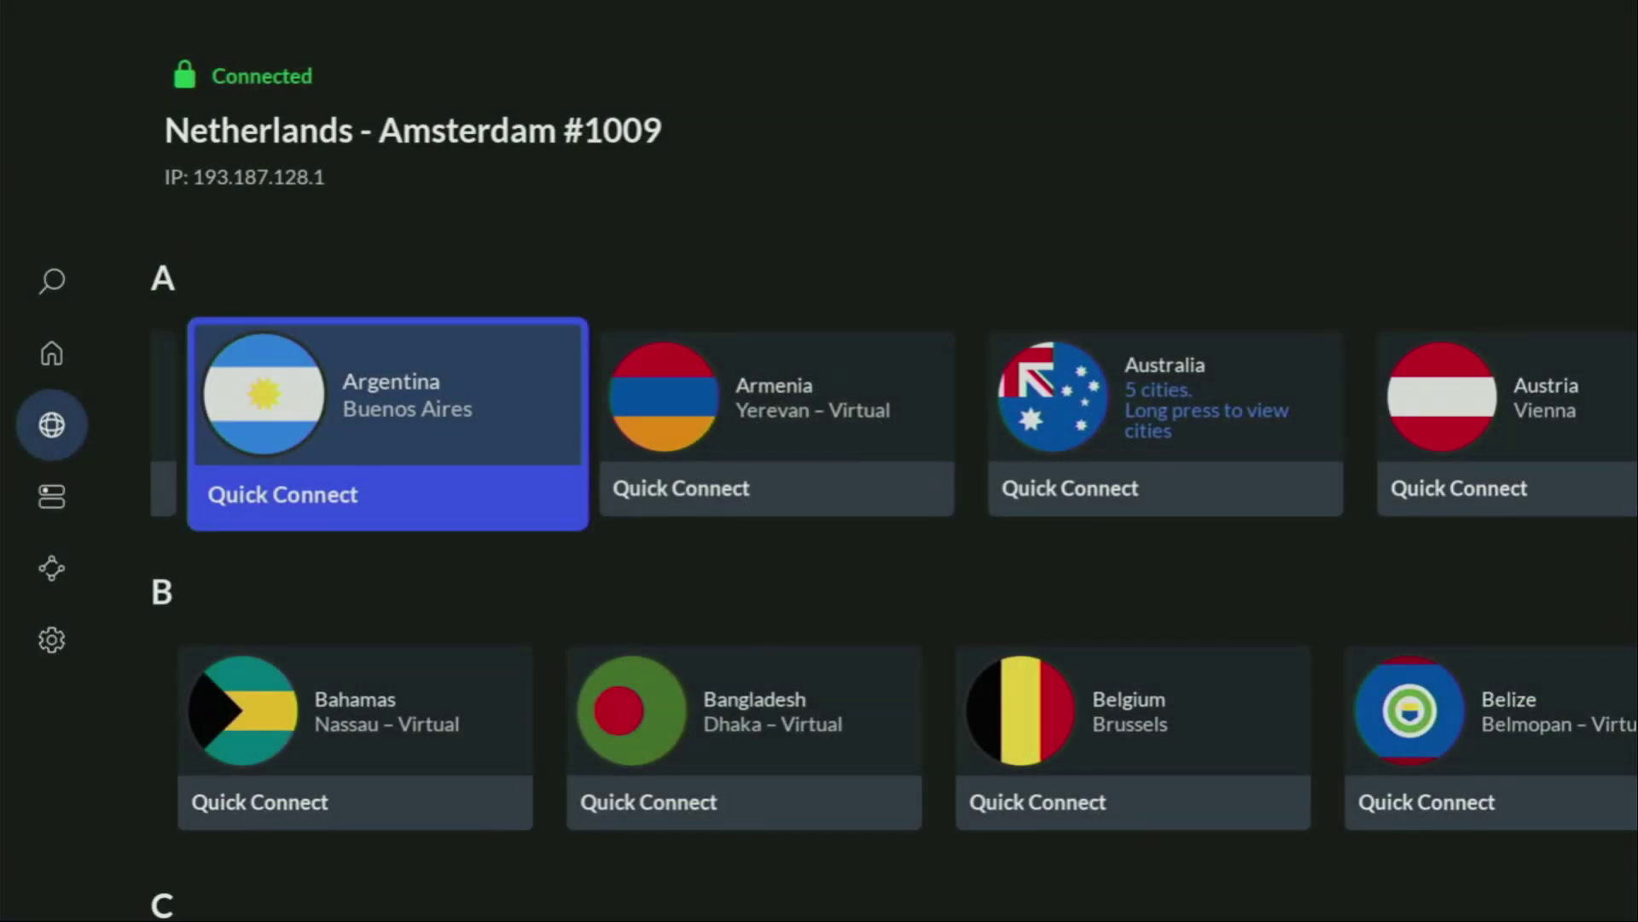
key(Right)
key(Right)
key(Up)
key(Right)
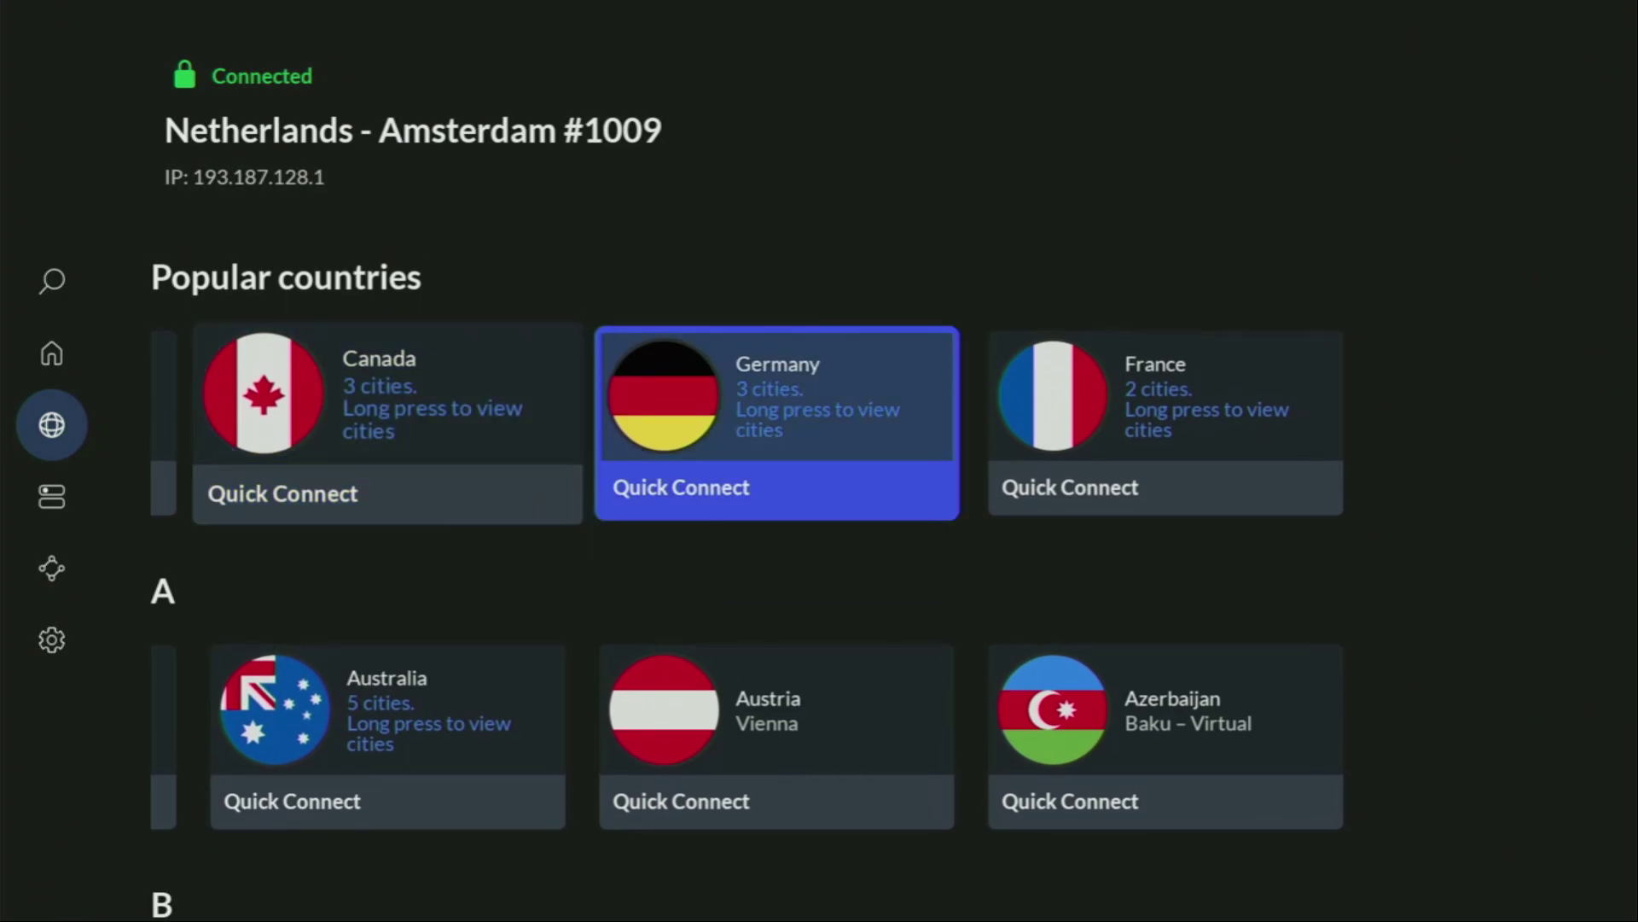
key(Right)
key(Down)
key(Down)
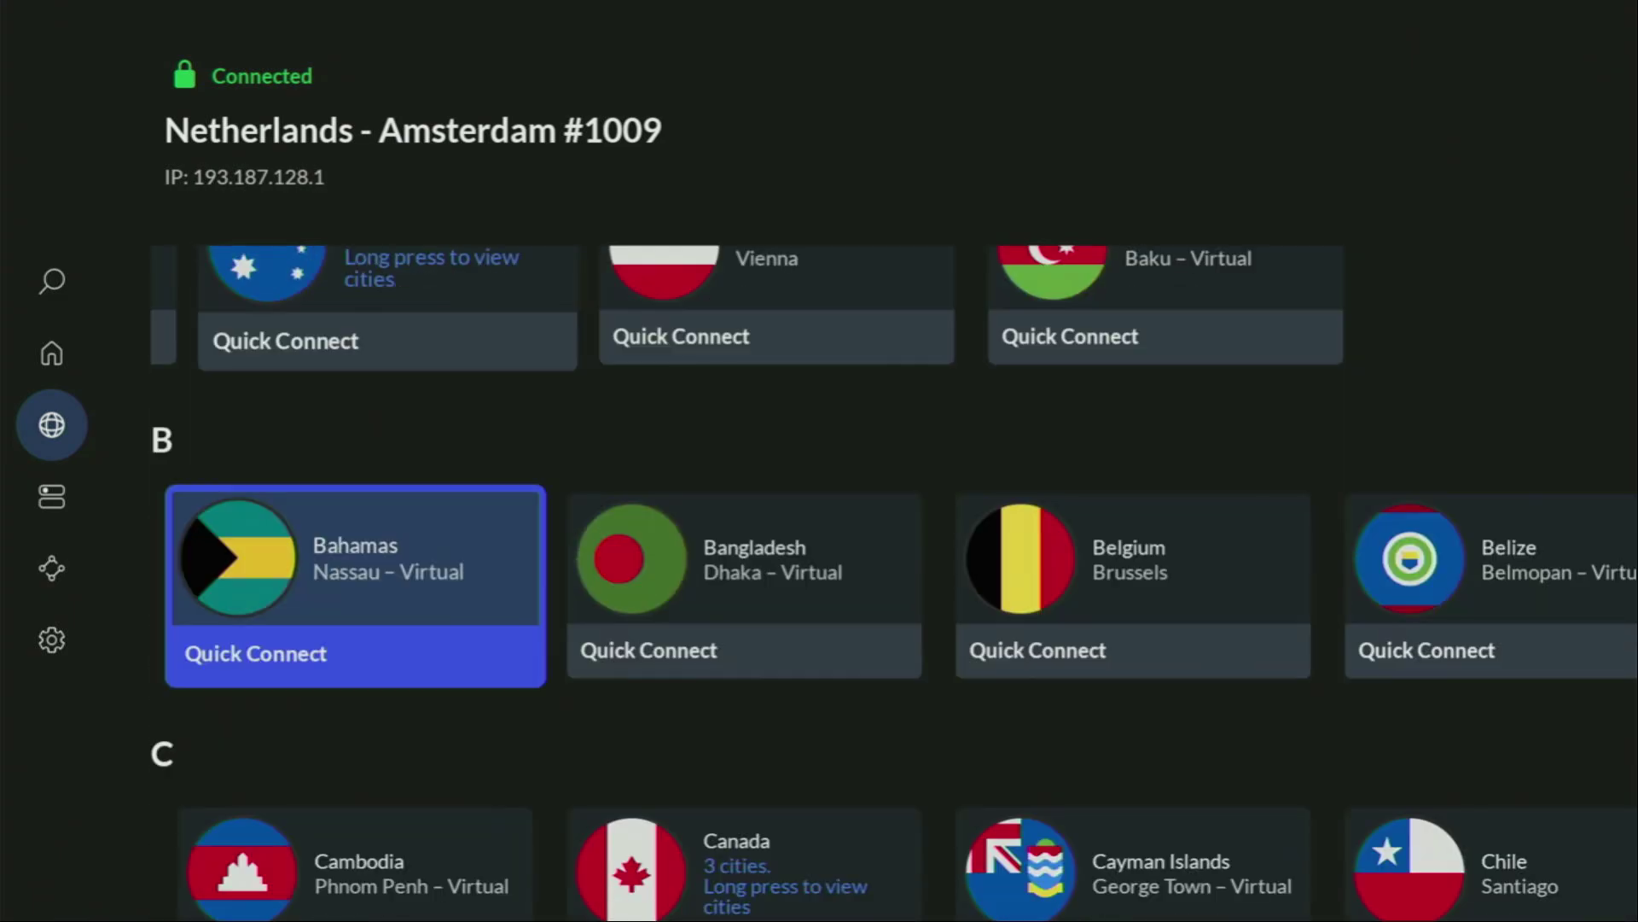
key(Down)
key(Right)
key(Right)
key(Right)
key(Right)
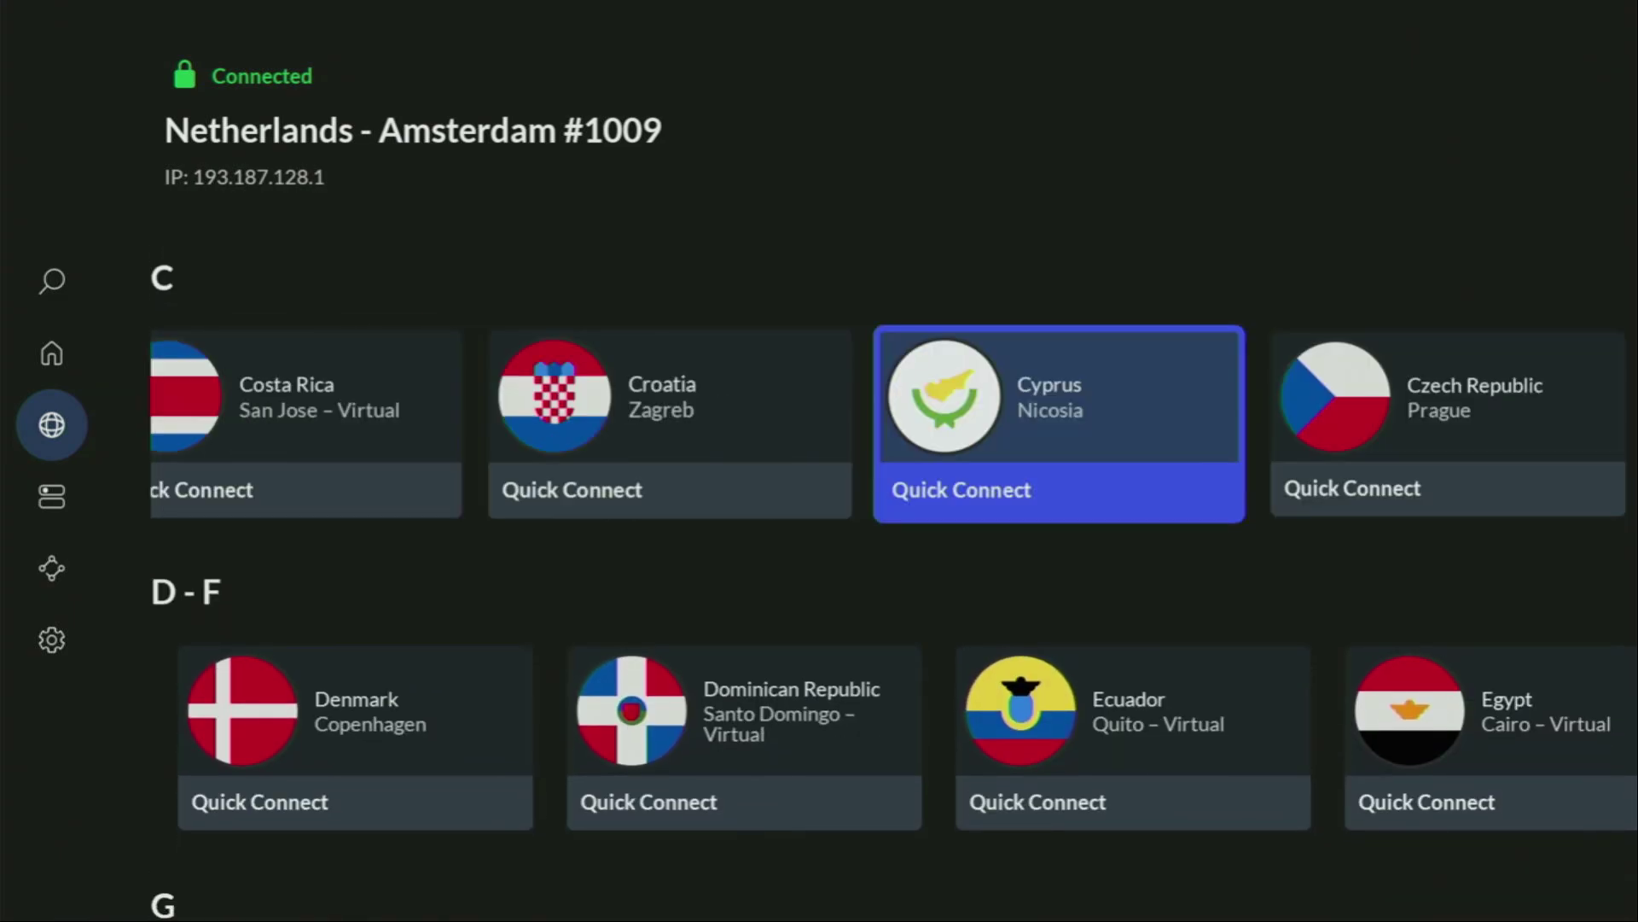
key(Down)
Step: Continue scrolling the Countries list through the D–I countries
key(Right)
key(Right)
key(Right)
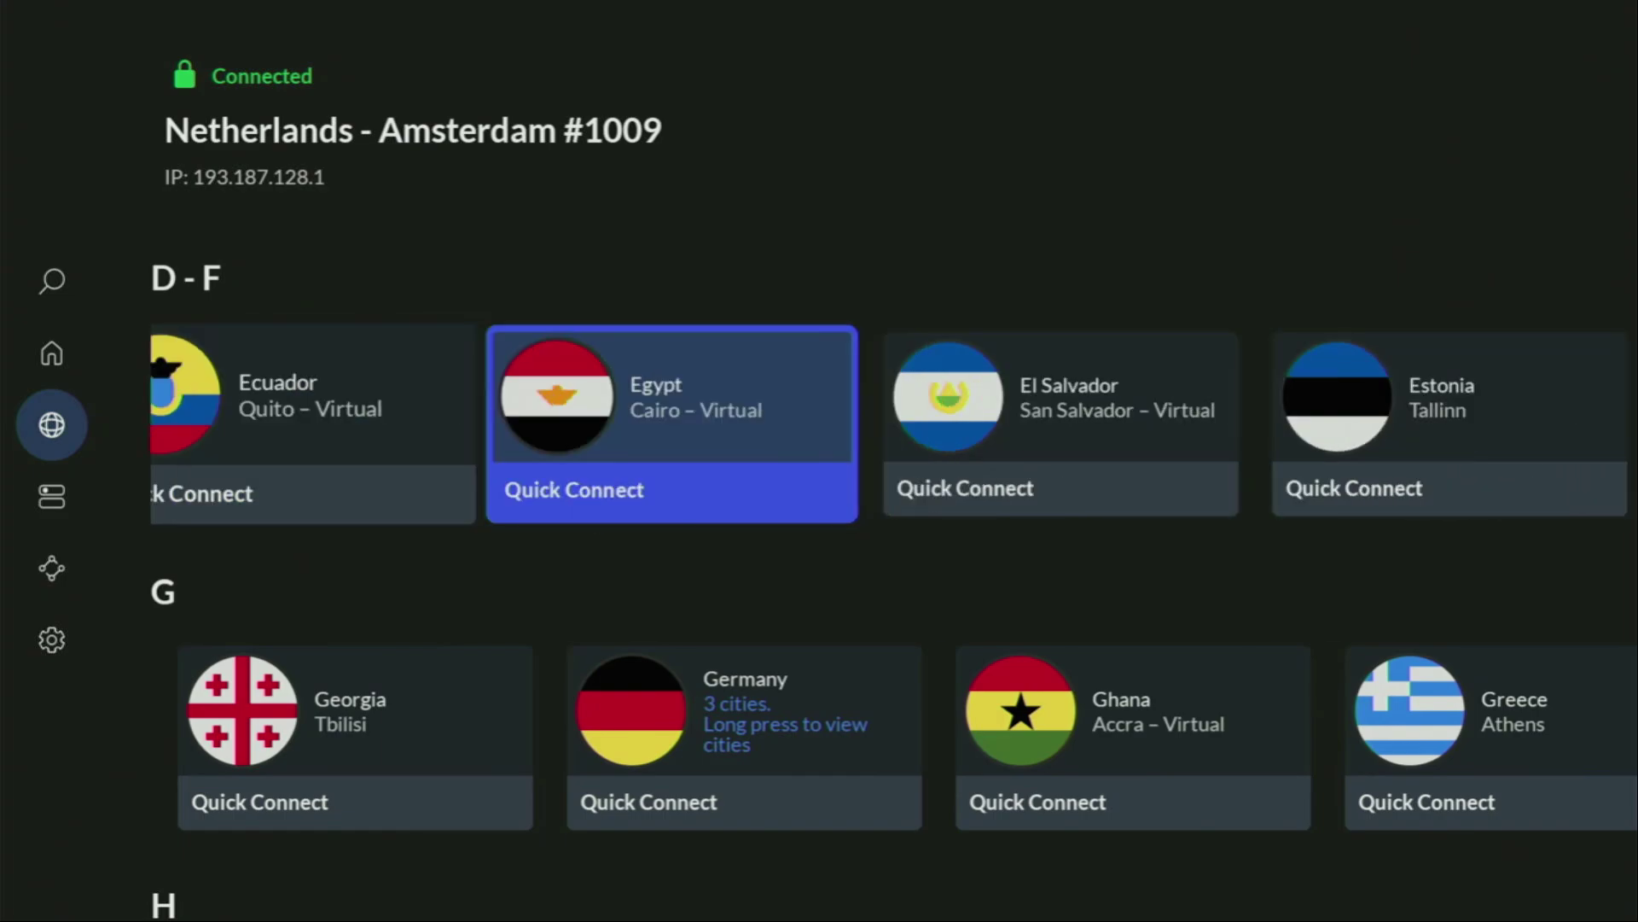
key(Right)
key(Right)
key(Right)
key(Right)
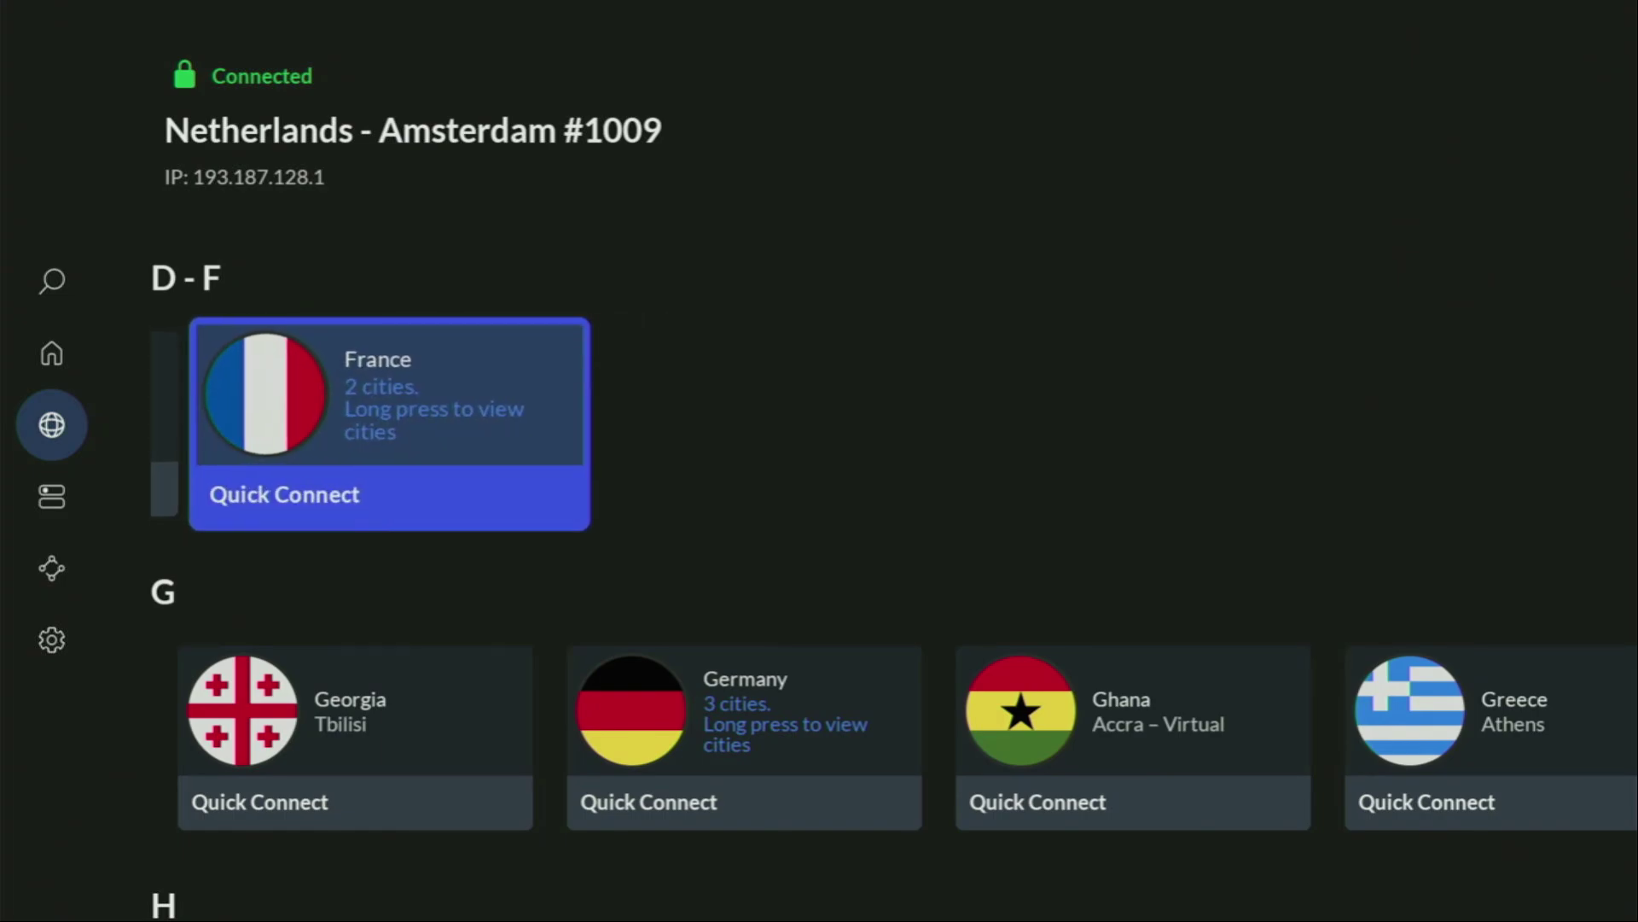
key(Down)
key(Right)
key(Right)
key(Right)
key(Right)
key(Right)
key(Right)
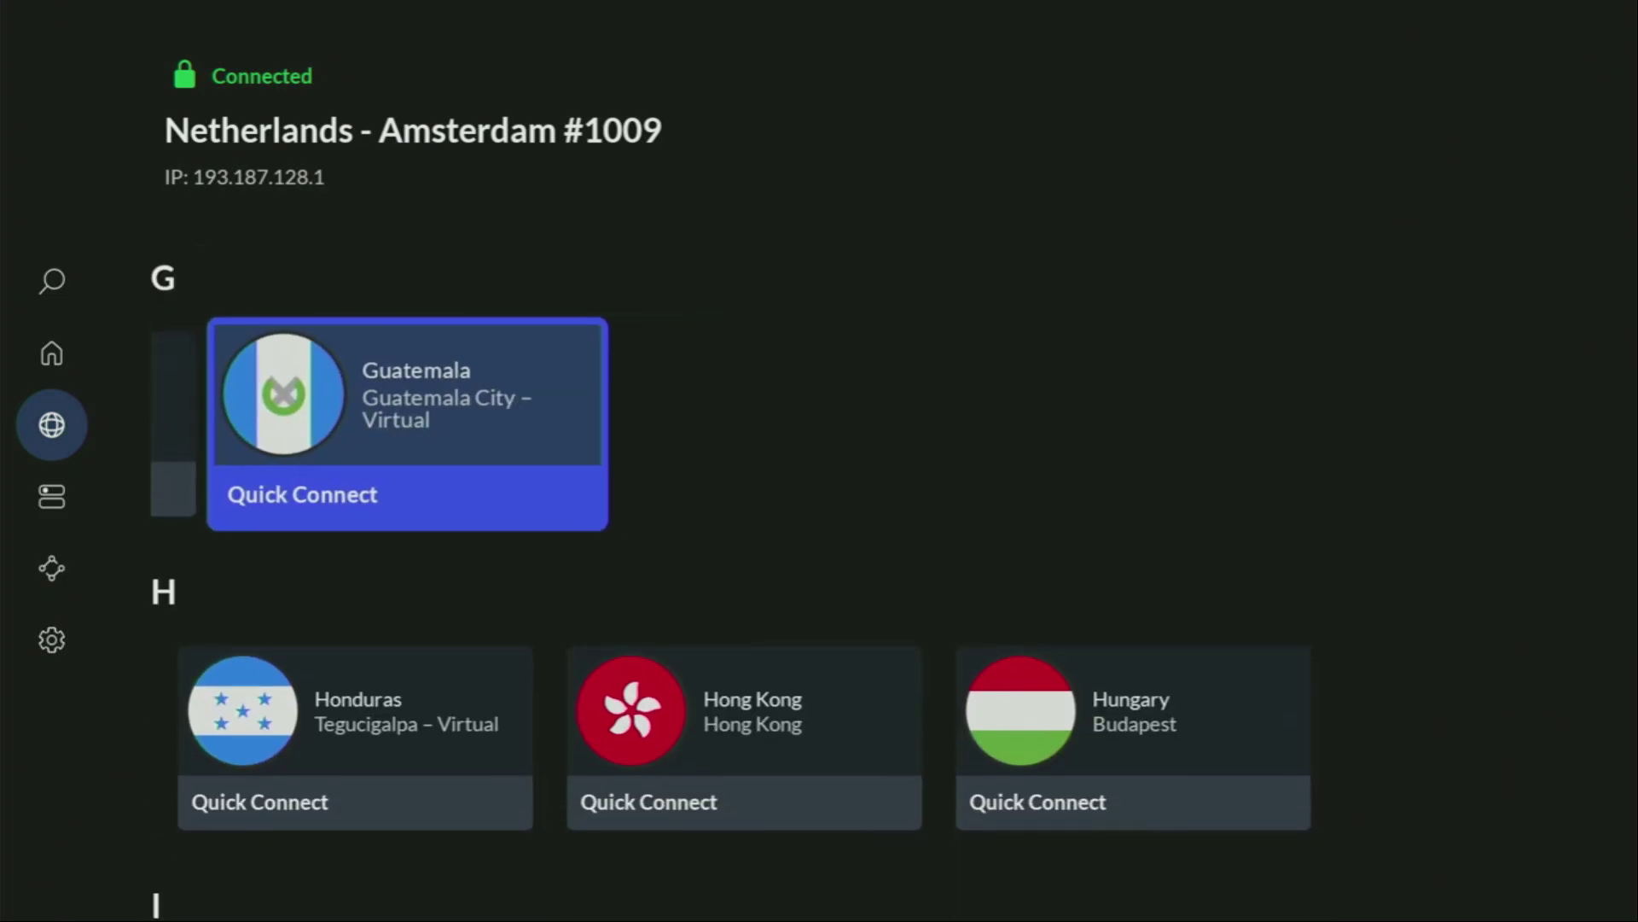
key(Down)
key(Right)
key(Right)
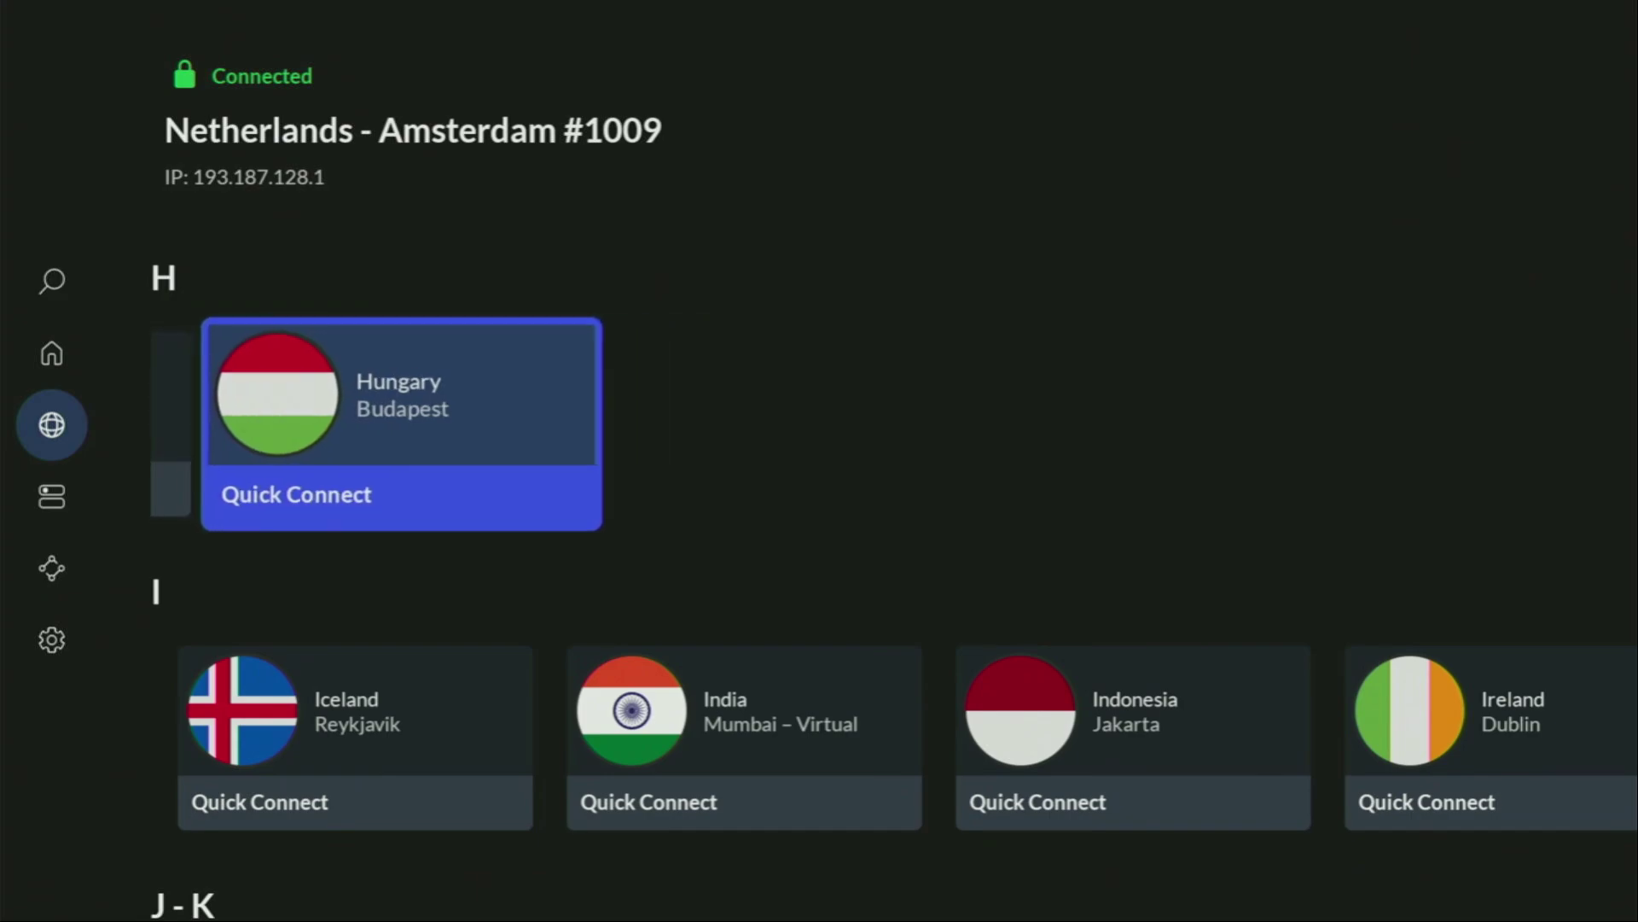
key(Down)
key(Right)
key(Right)
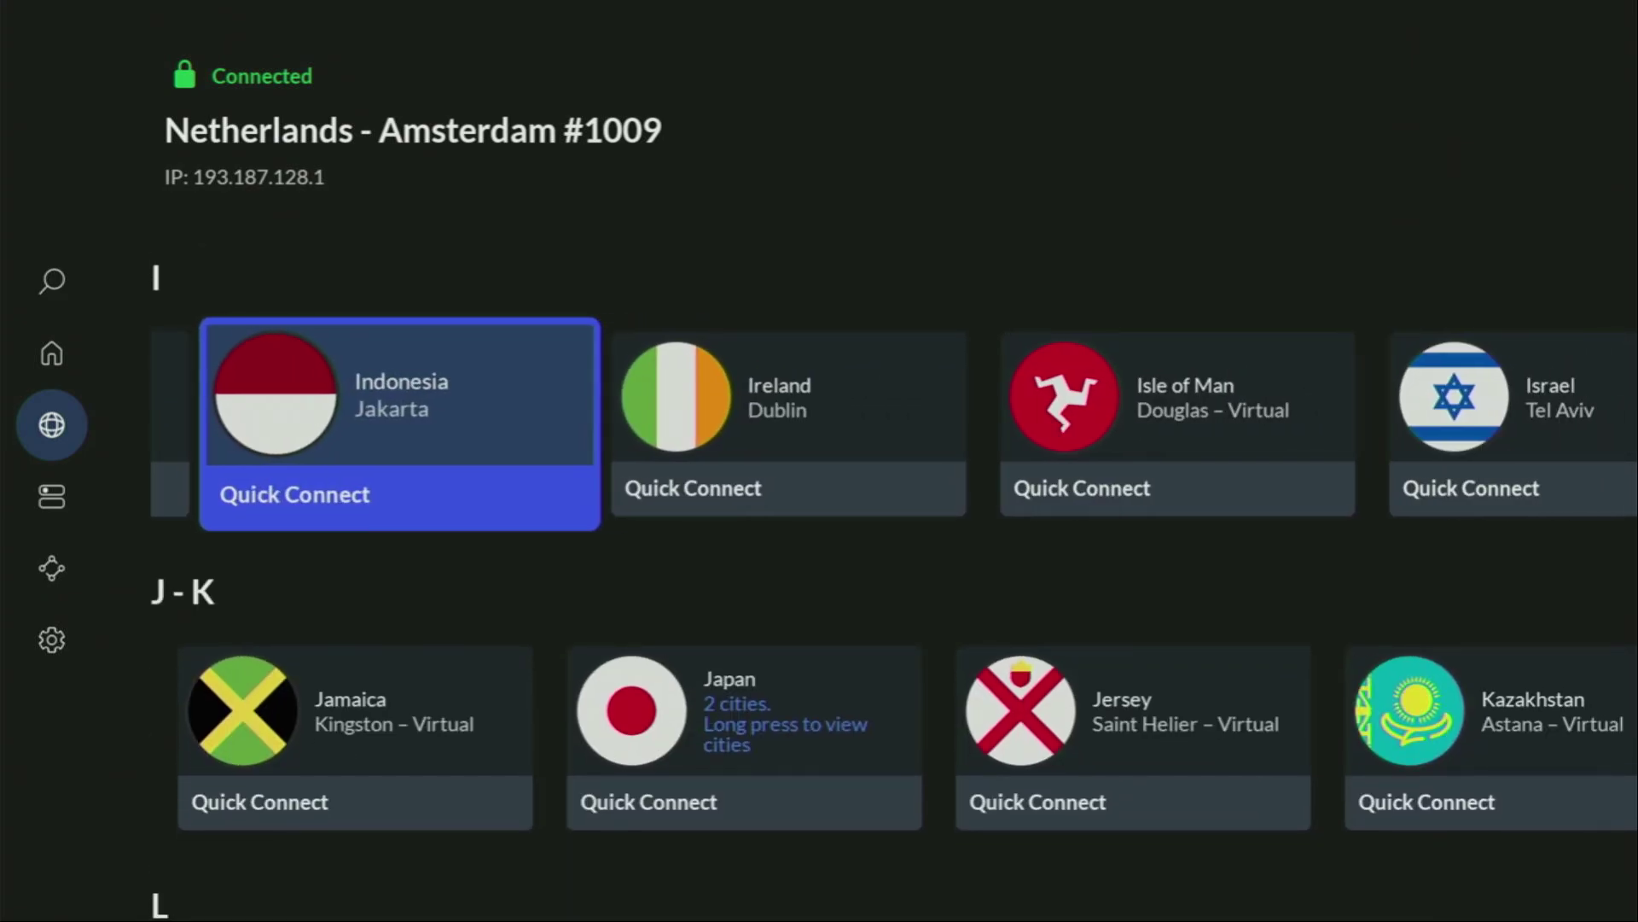
key(Right)
key(Right)
key(Right)
key(Right)
Step: Scroll past J–L to Malta and connect to Malta - Valletta #1 – Virtual
key(Down)
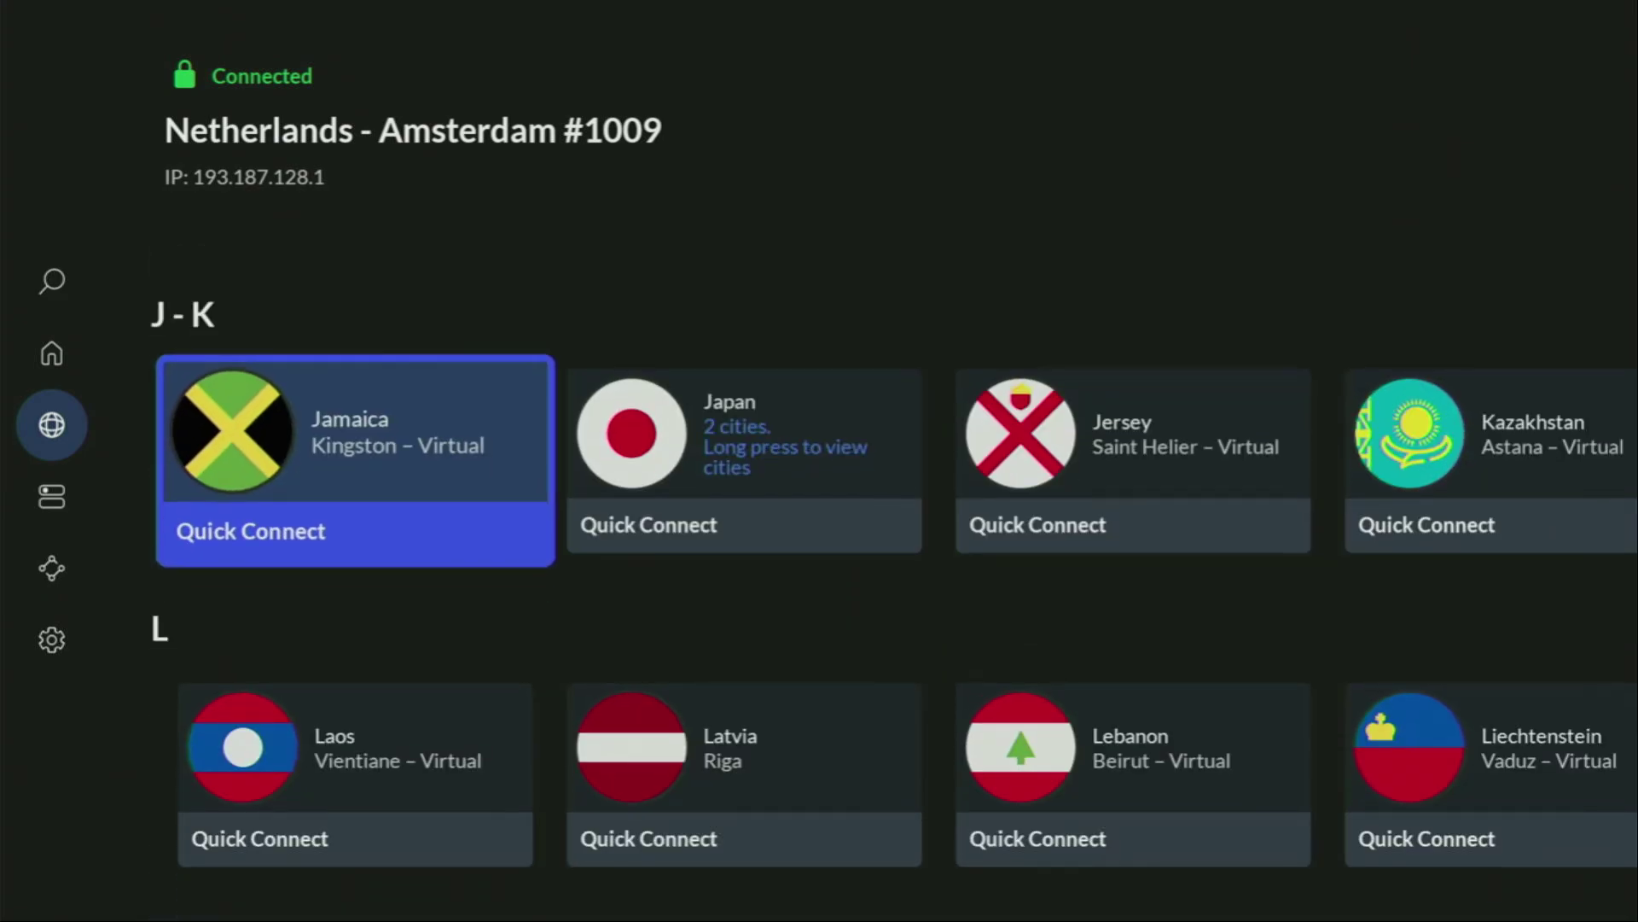
key(Right)
key(Right)
key(Right)
key(Right)
key(Down)
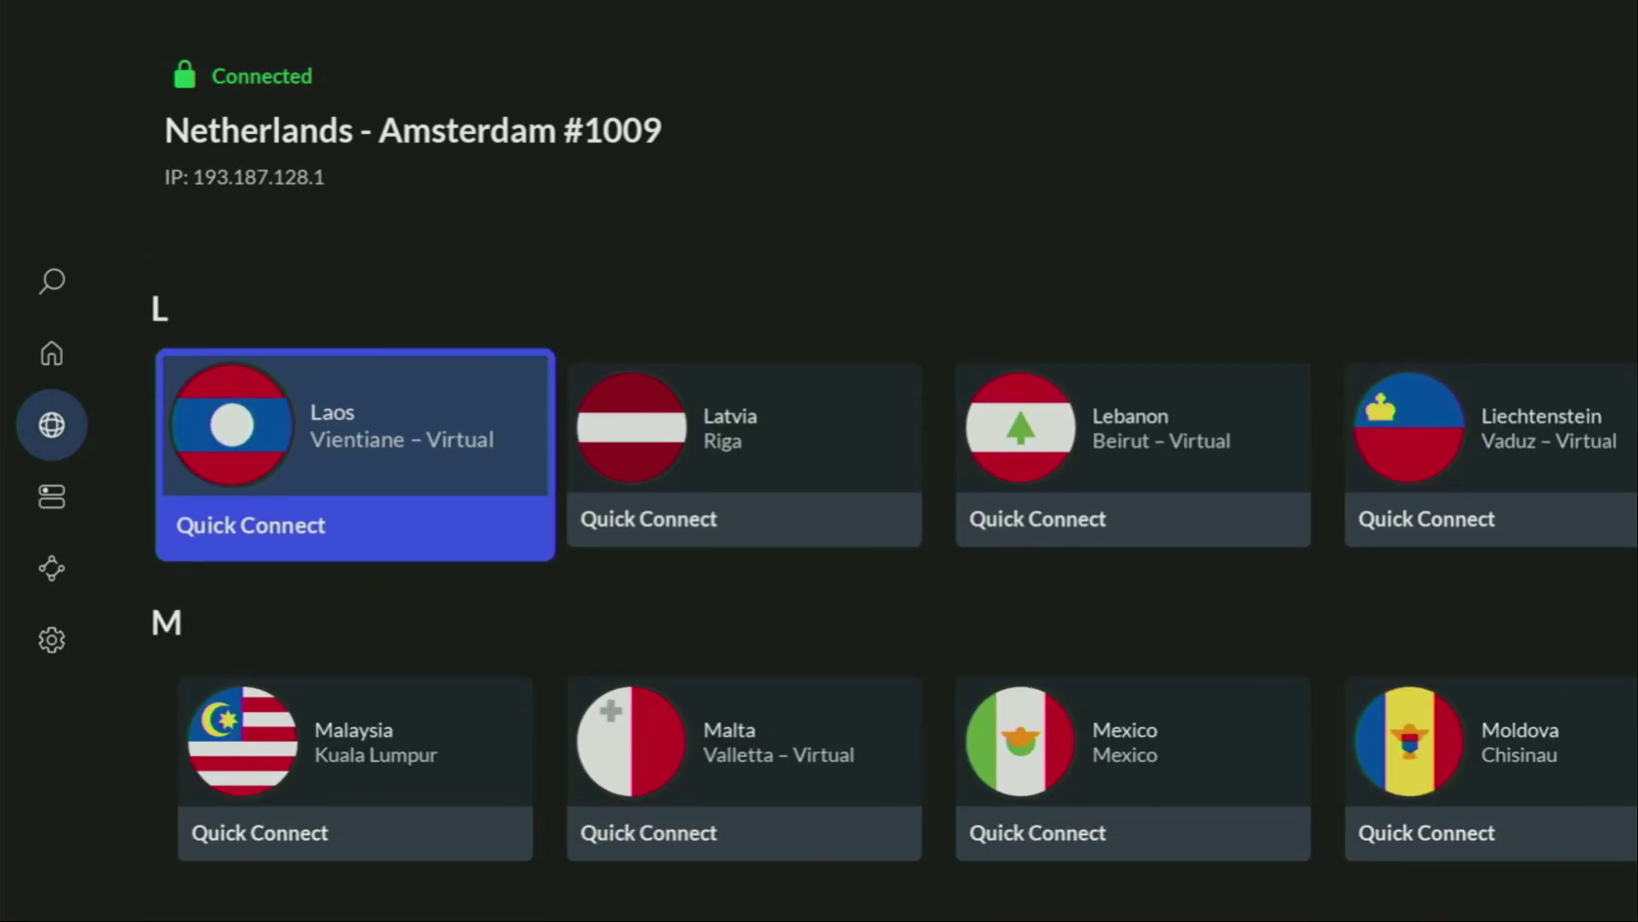
key(Right)
key(Right)
key(Right)
key(Right)
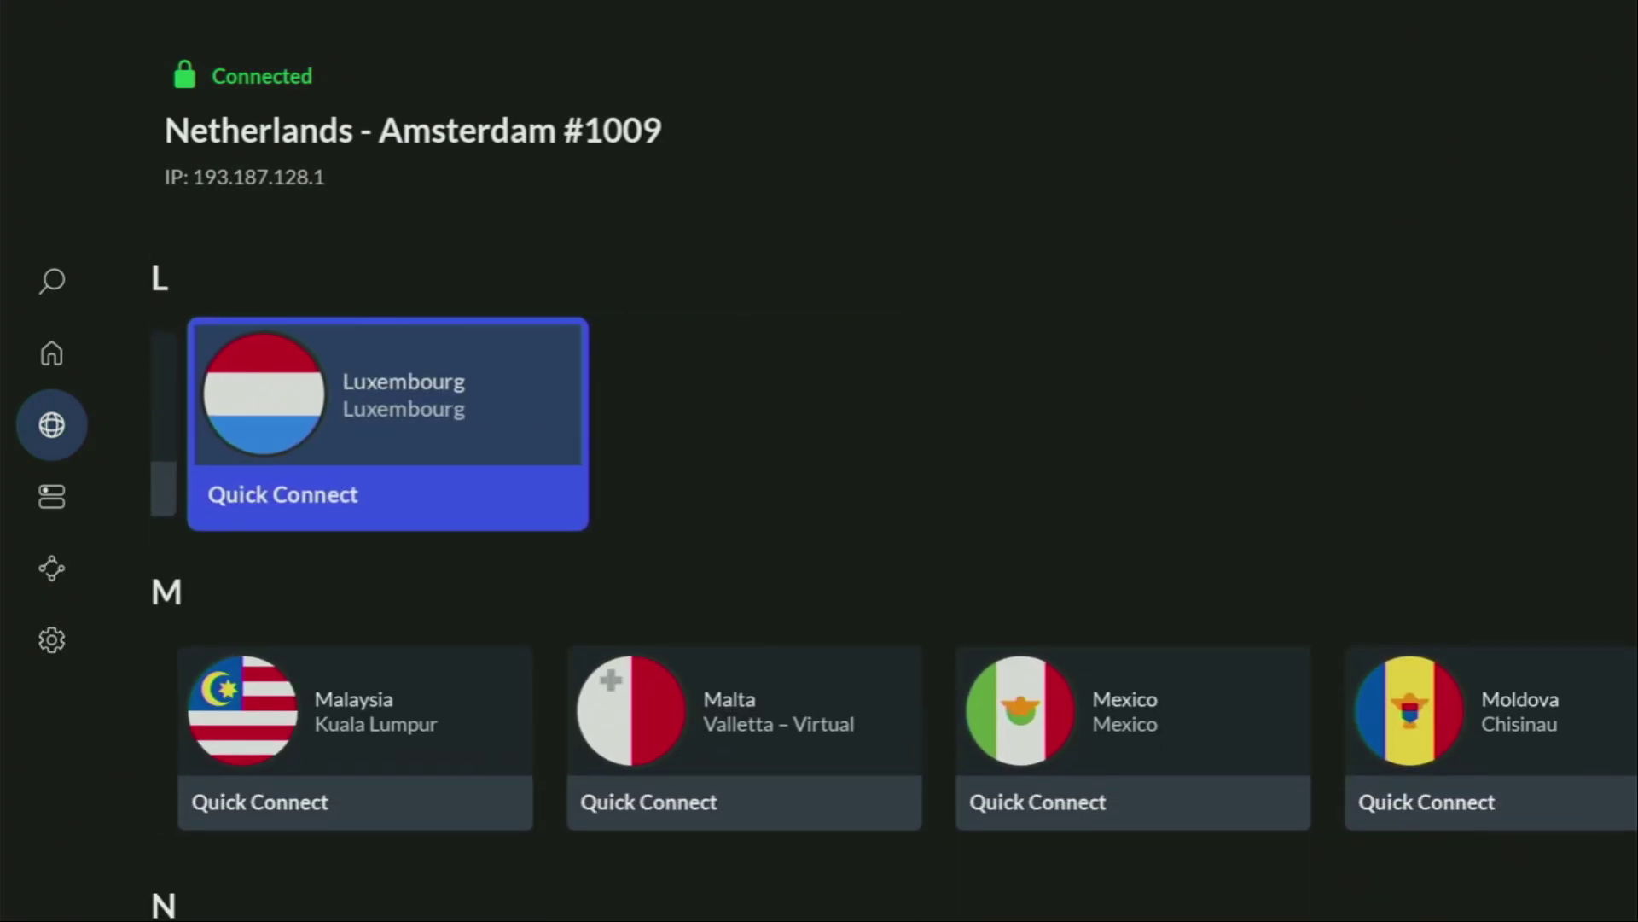
key(Down)
key(Right)
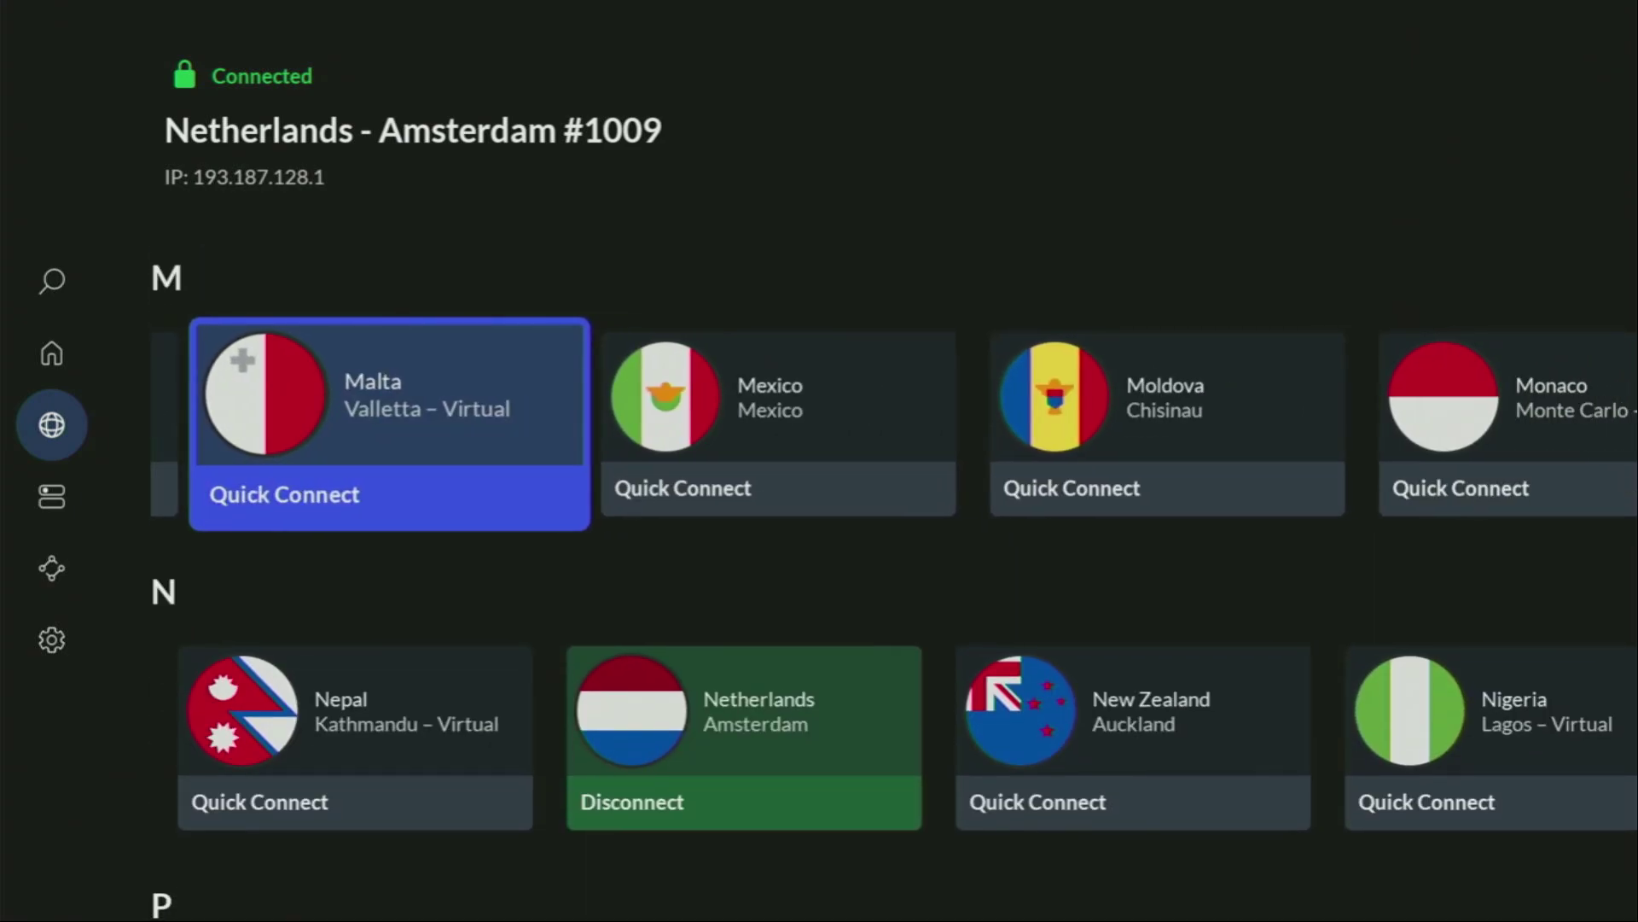
key(Return)
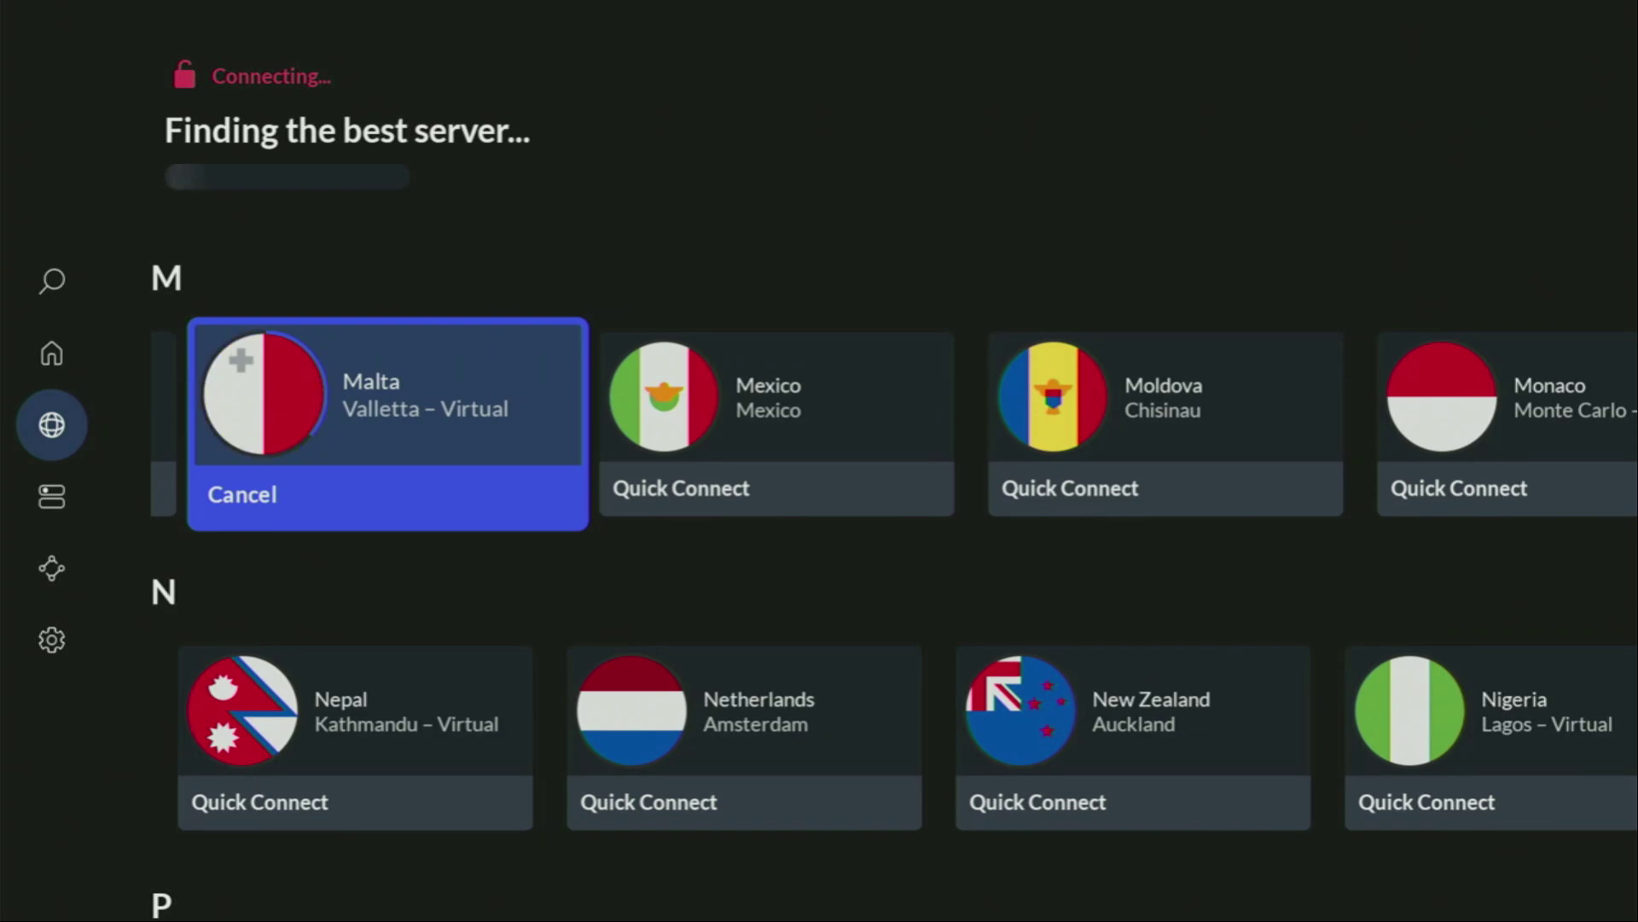
Step: Glance at the N countries, then return to browse the M row around Malta
key(Down)
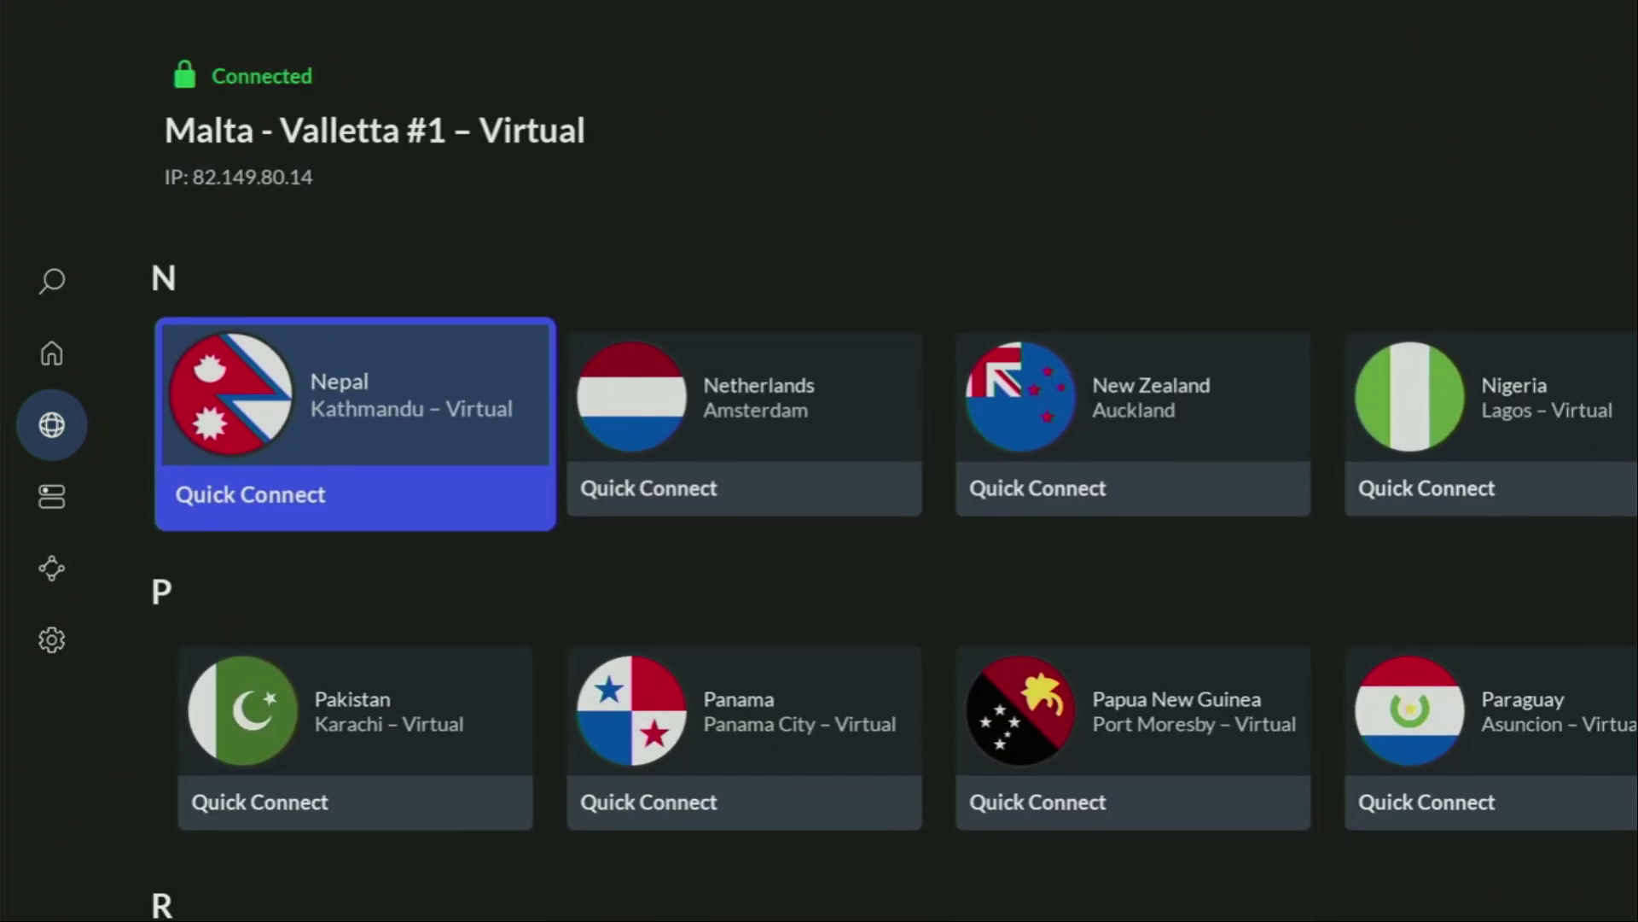
key(Right)
key(Up)
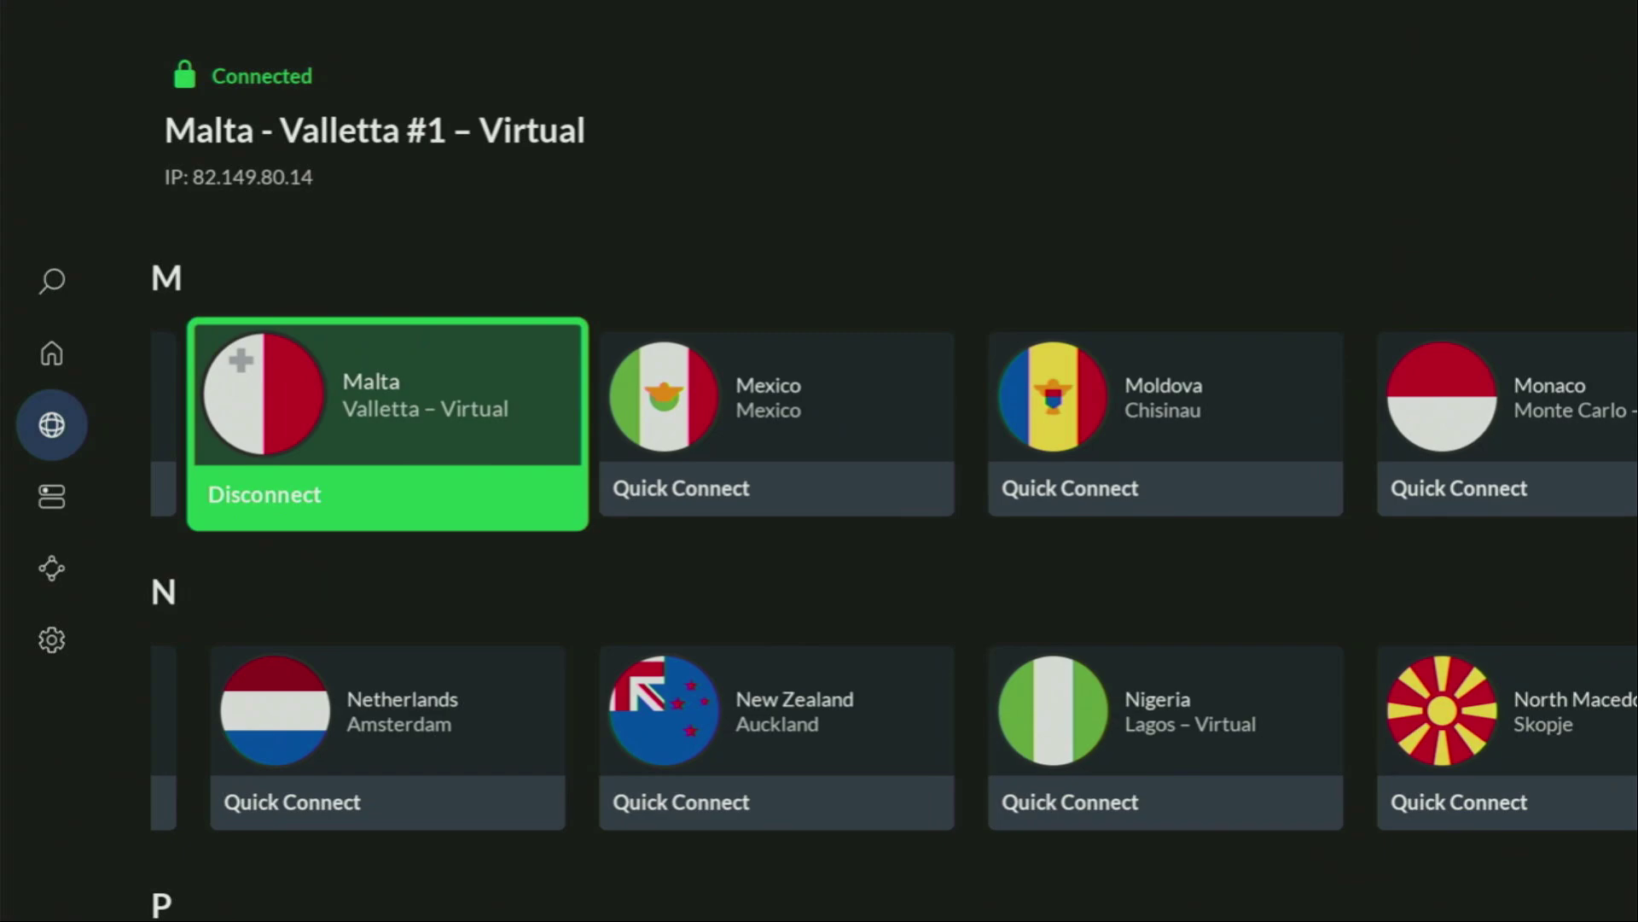
key(Right)
key(Right)
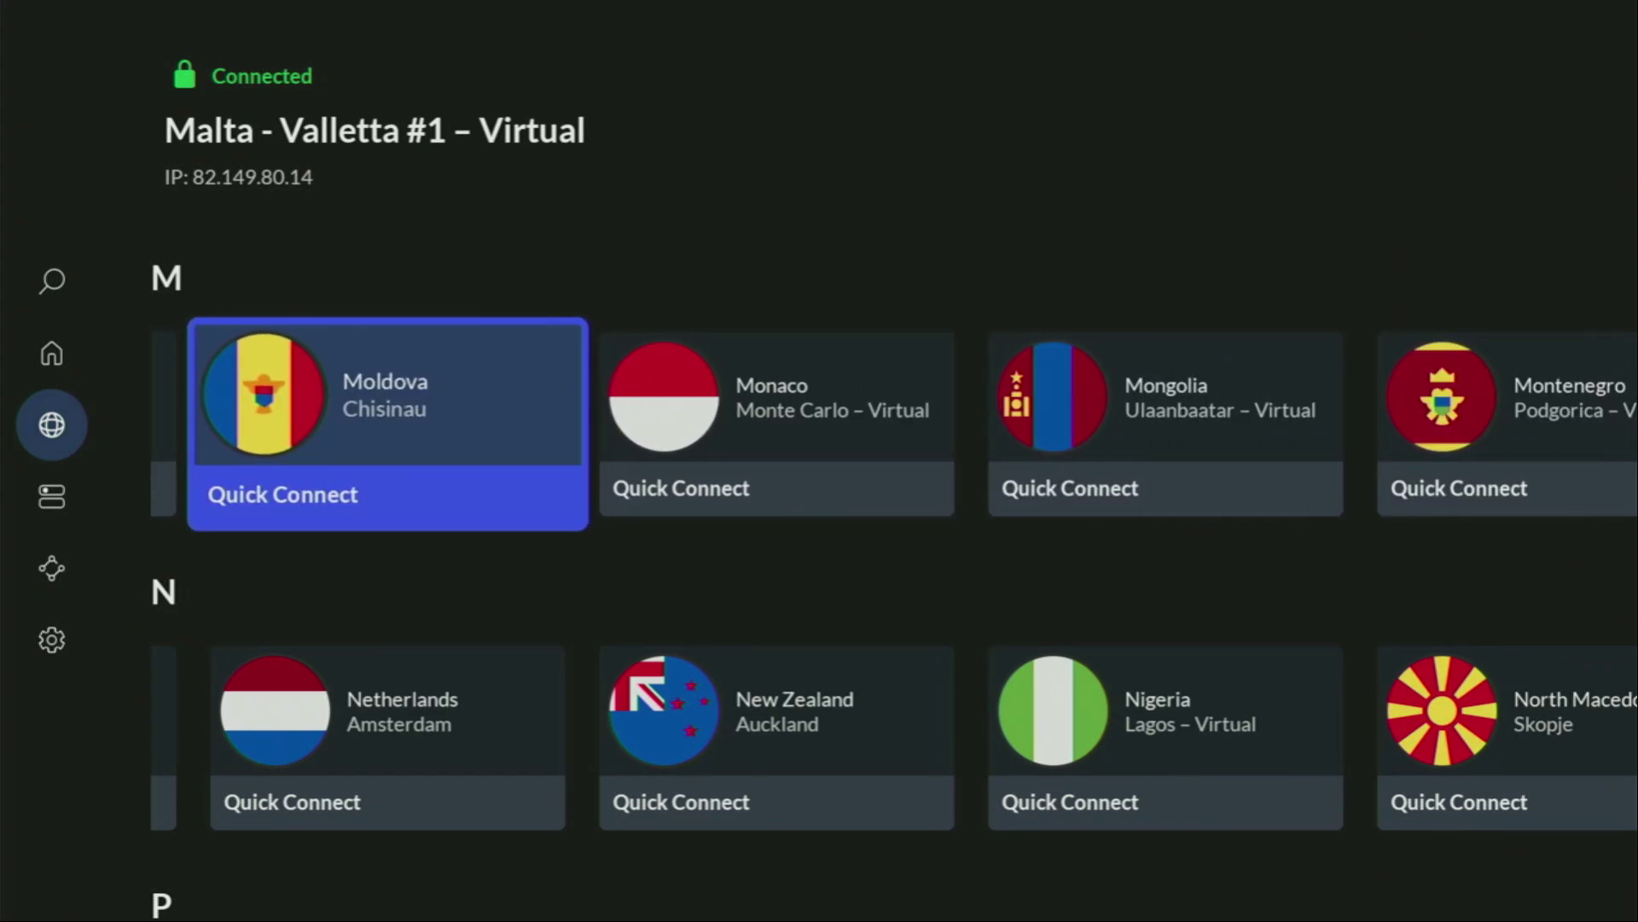
key(Right)
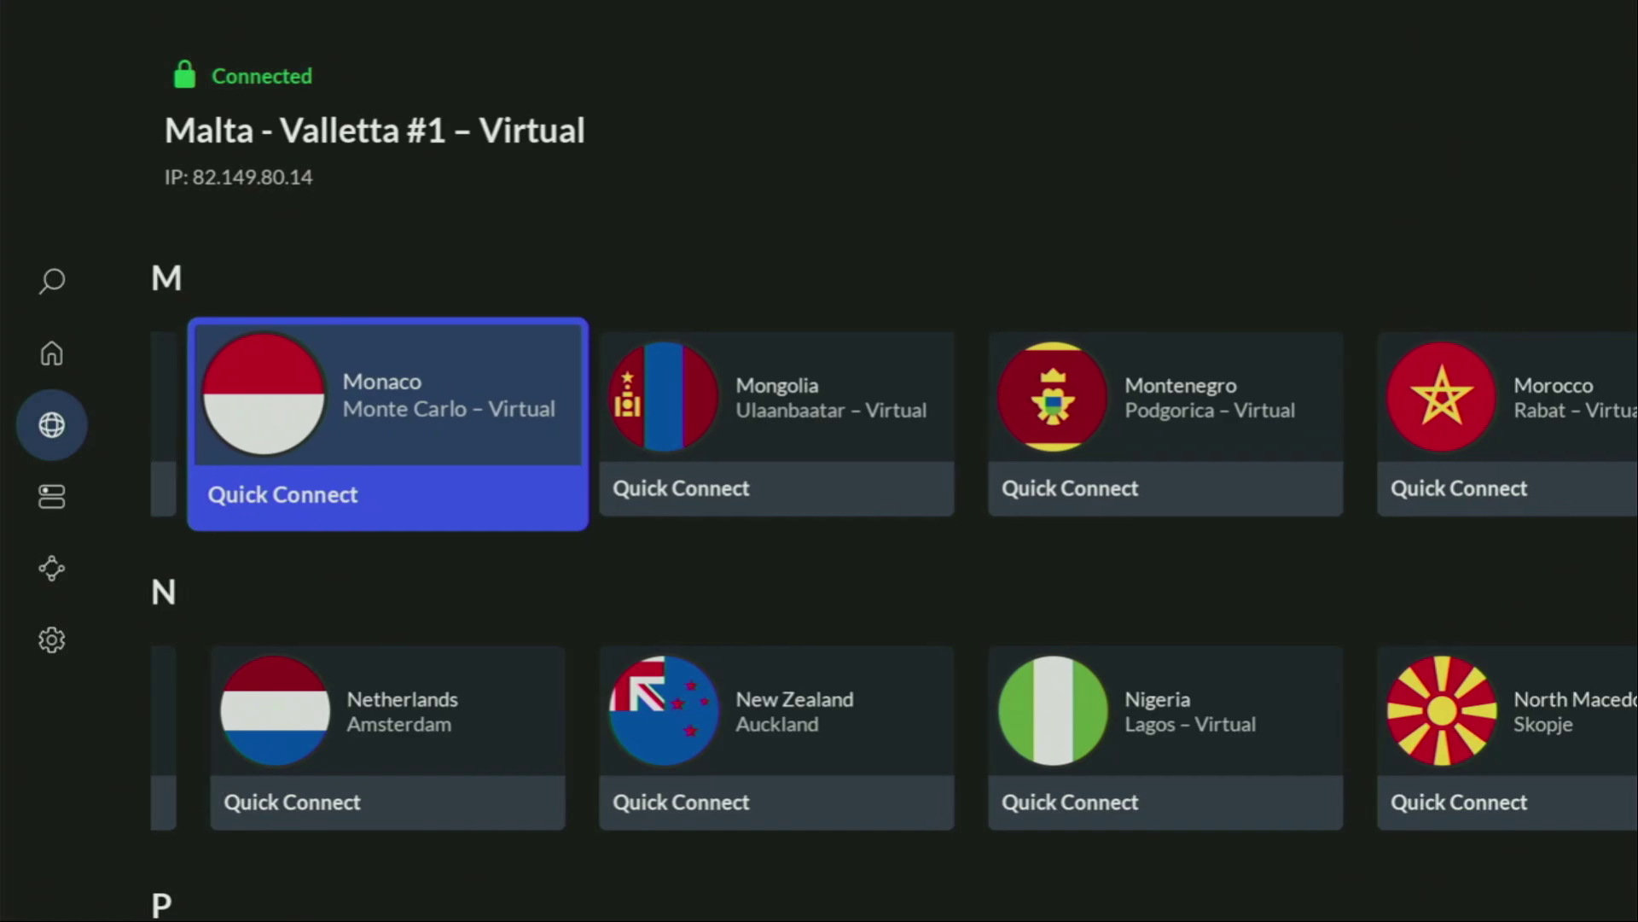
scroll(584, 769, down, 5)
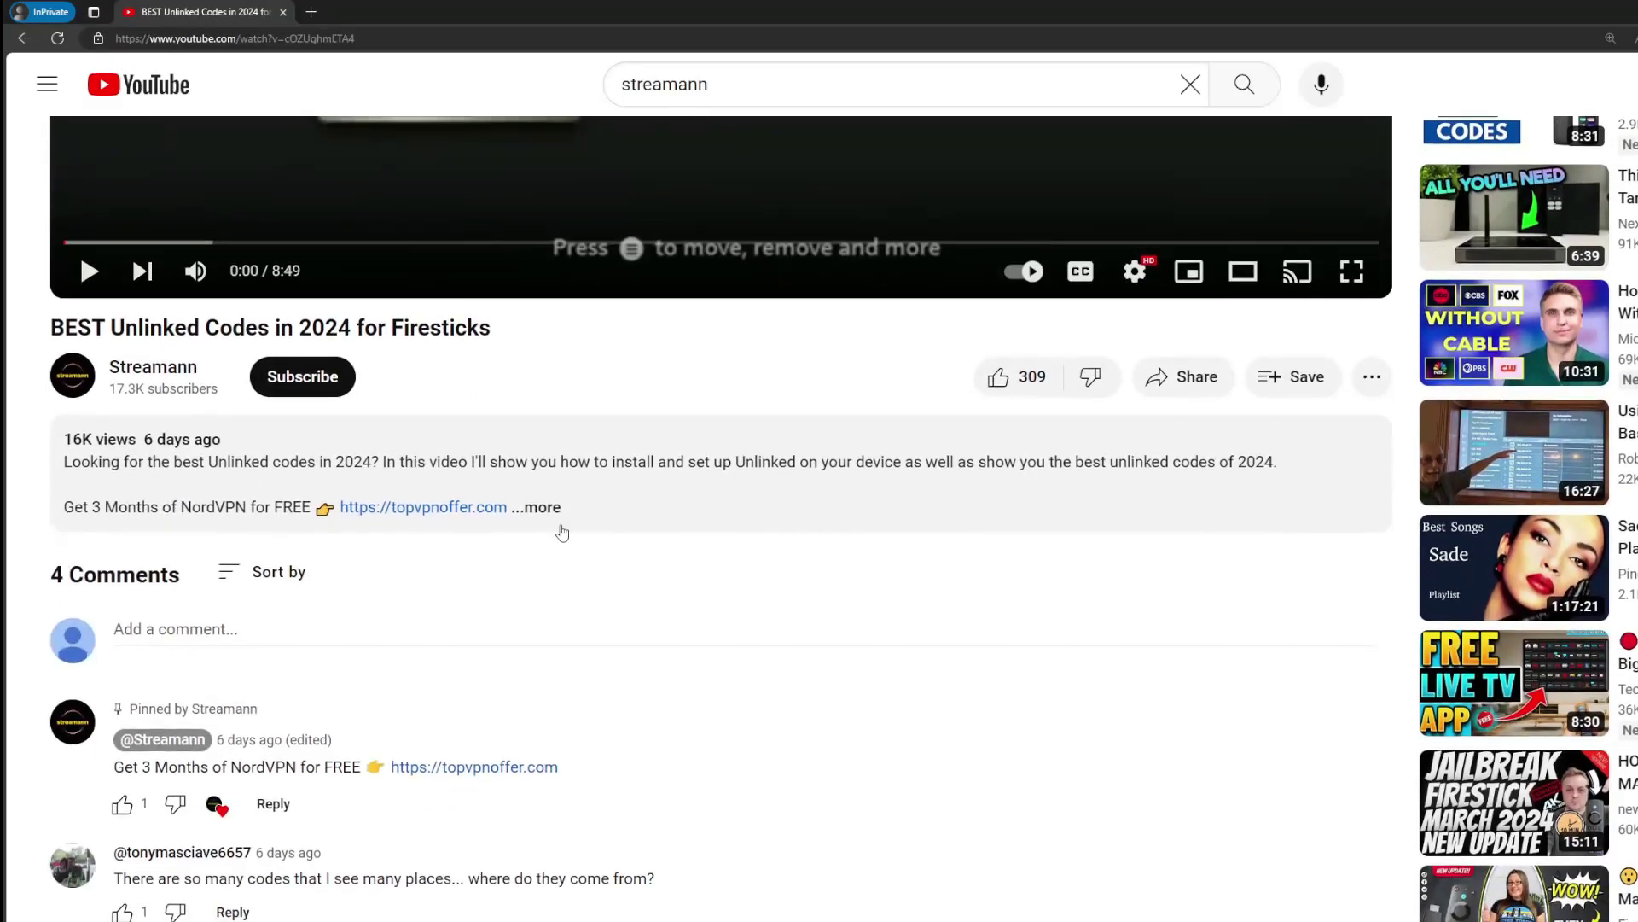
Step: Expand the YouTube description and highlight the '3 months' extra in the NordVPN offer
click(622, 510)
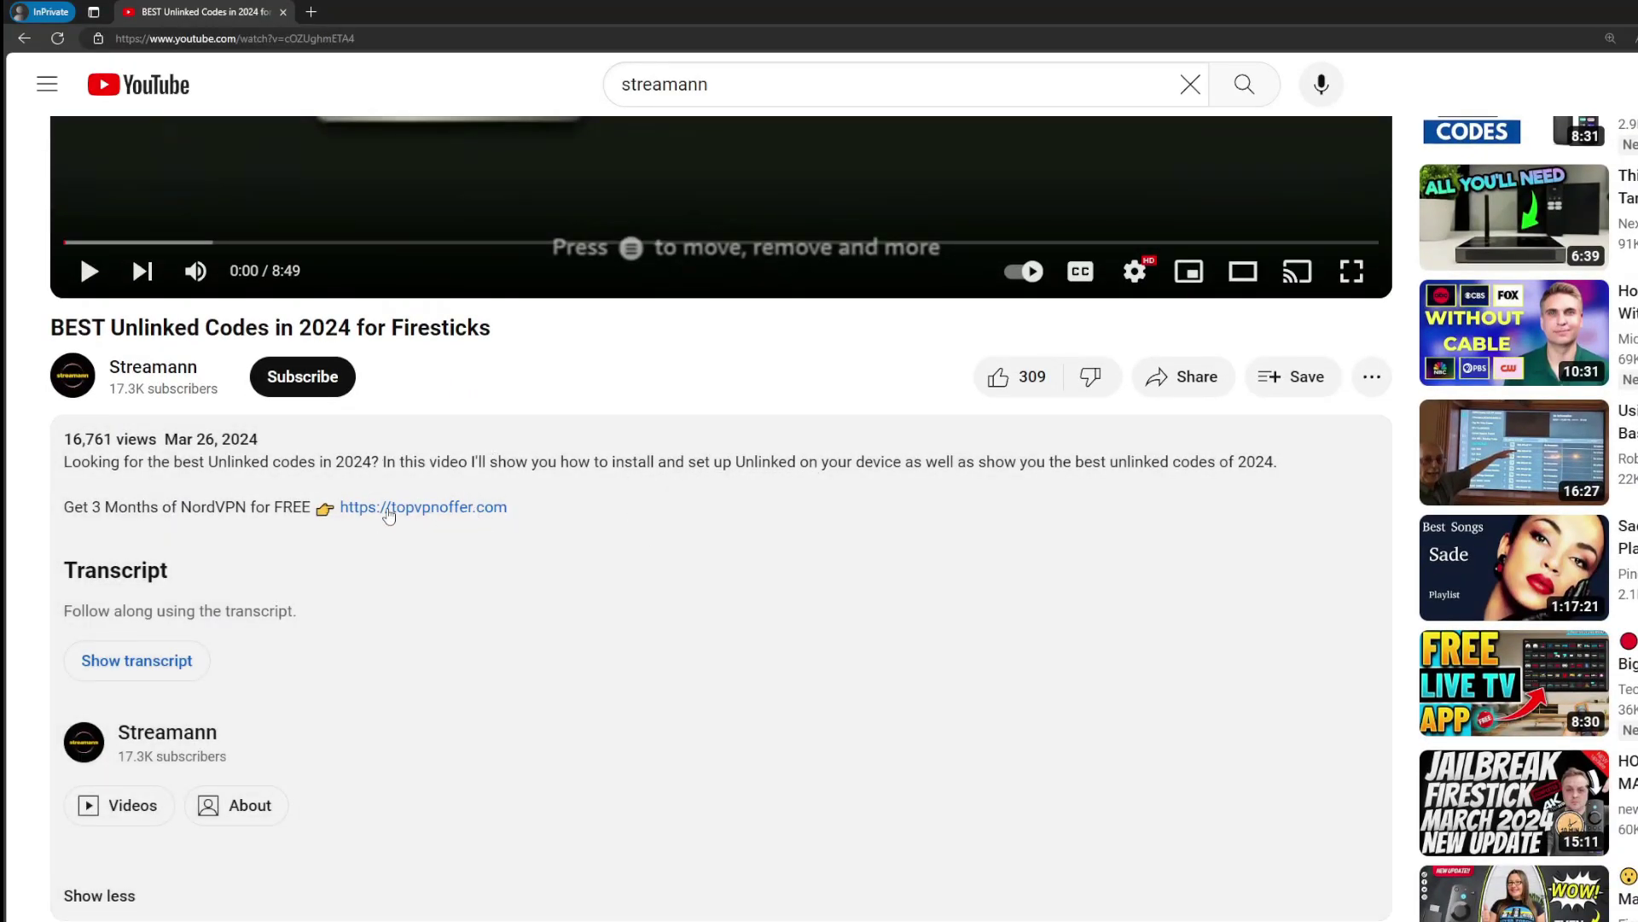
scroll(402, 584, down, 3)
drag(643, 674, 455, 675)
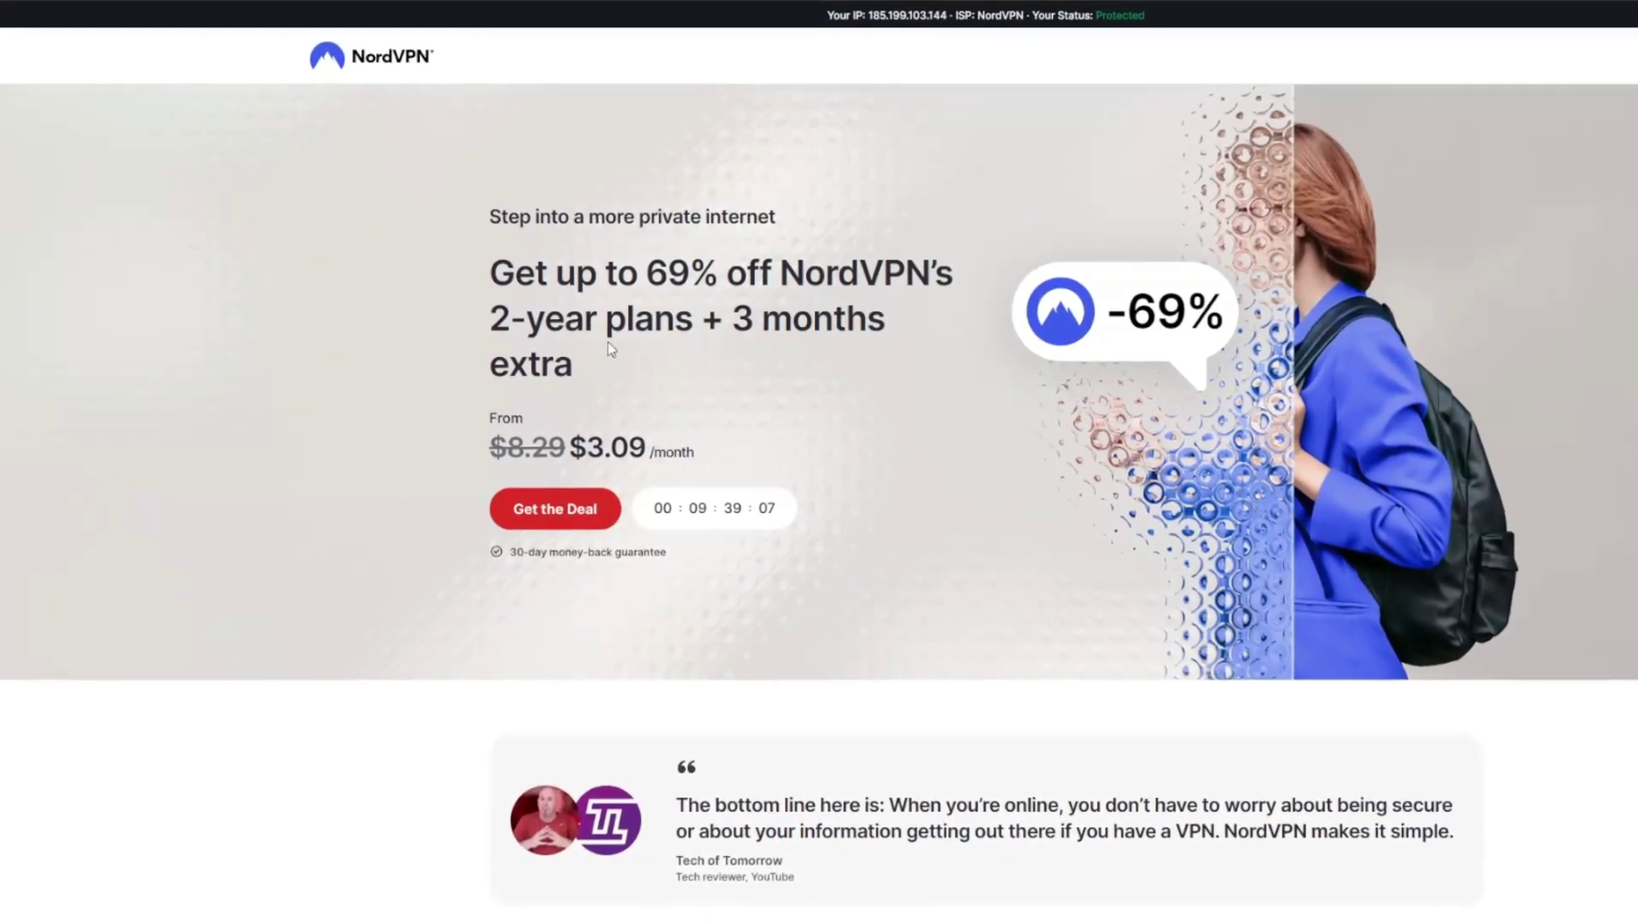
mouse_move(719, 313)
mouse_down()
mouse_move(905, 327)
mouse_move(910, 359)
mouse_up()
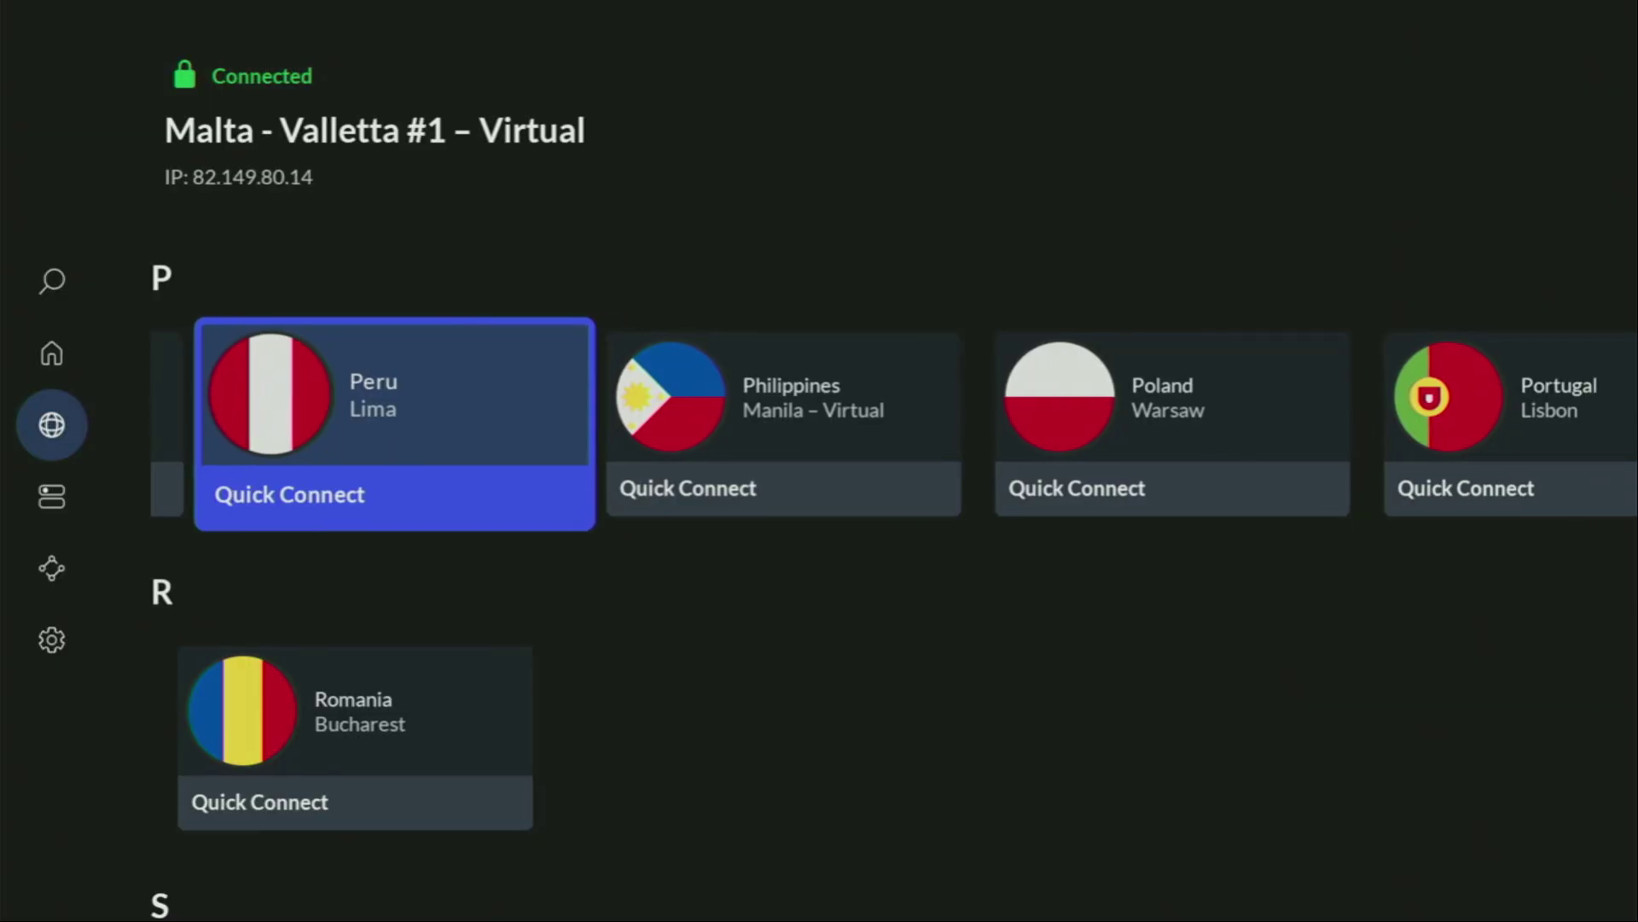
Step: Scroll the NordVPN Countries list from P down to the S countries
key(Right)
key(Right)
key(Right)
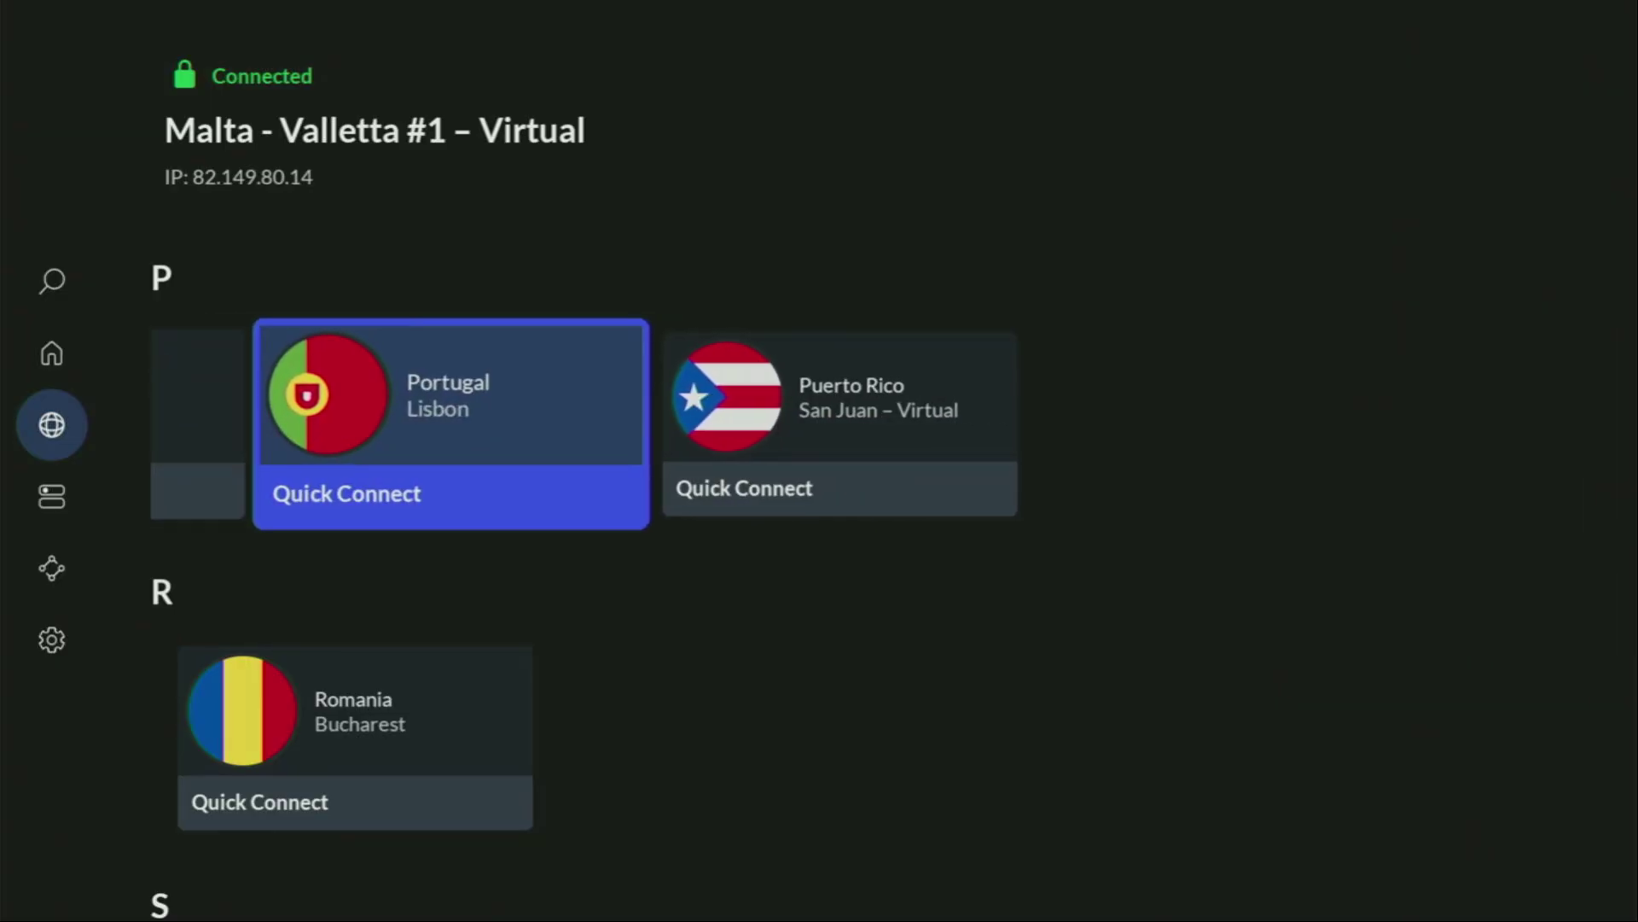
key(Right)
key(Down)
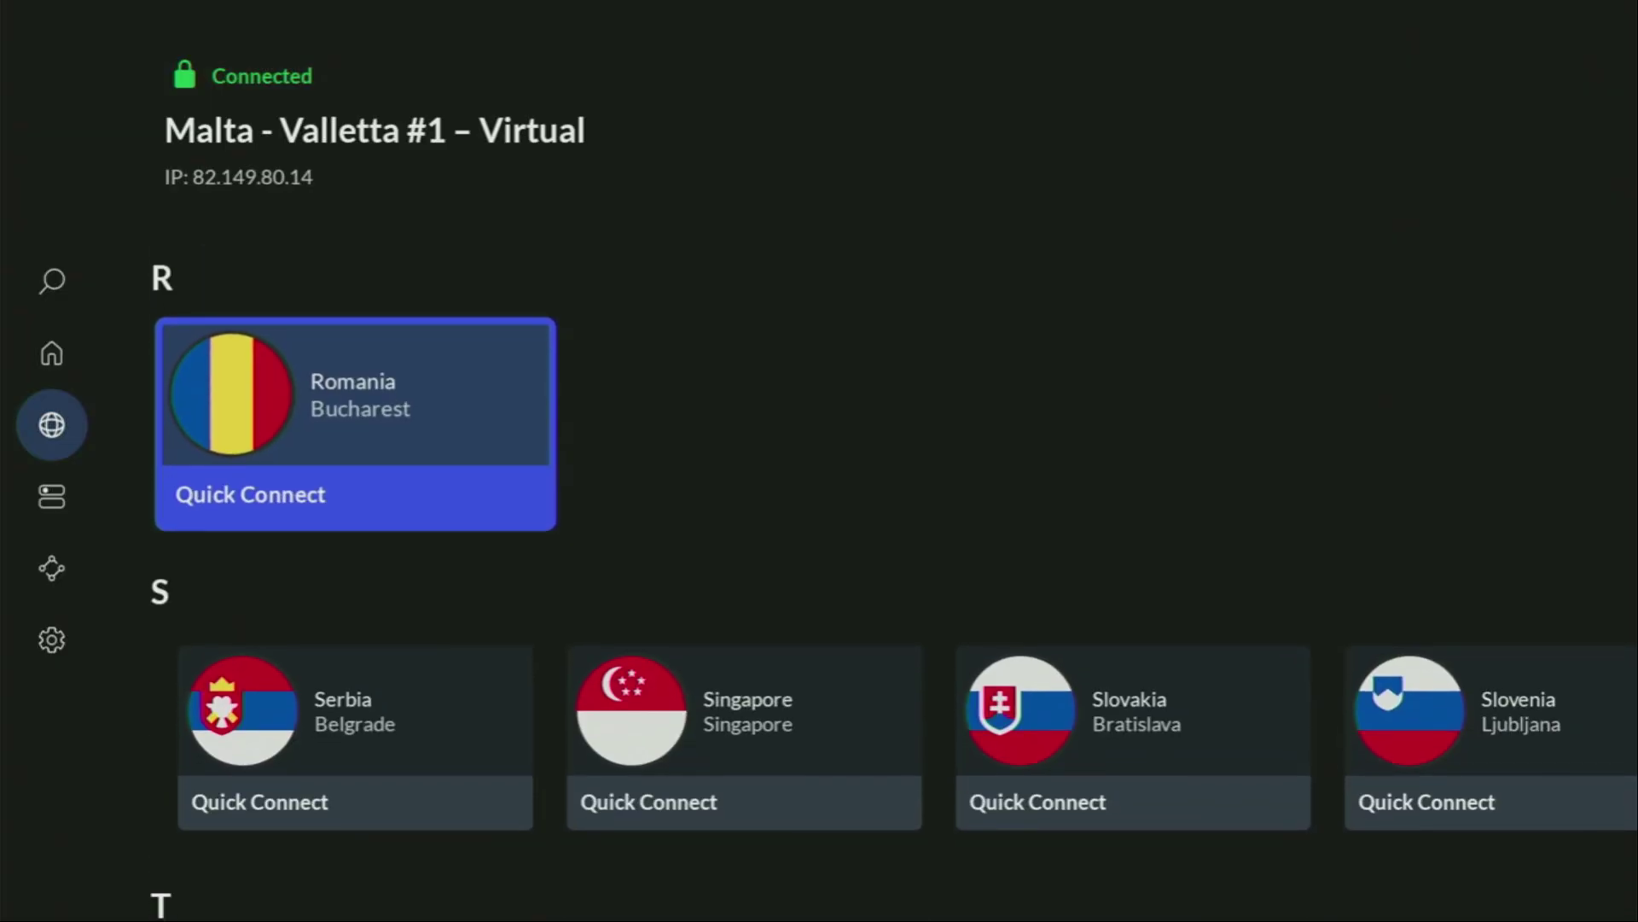
key(Down)
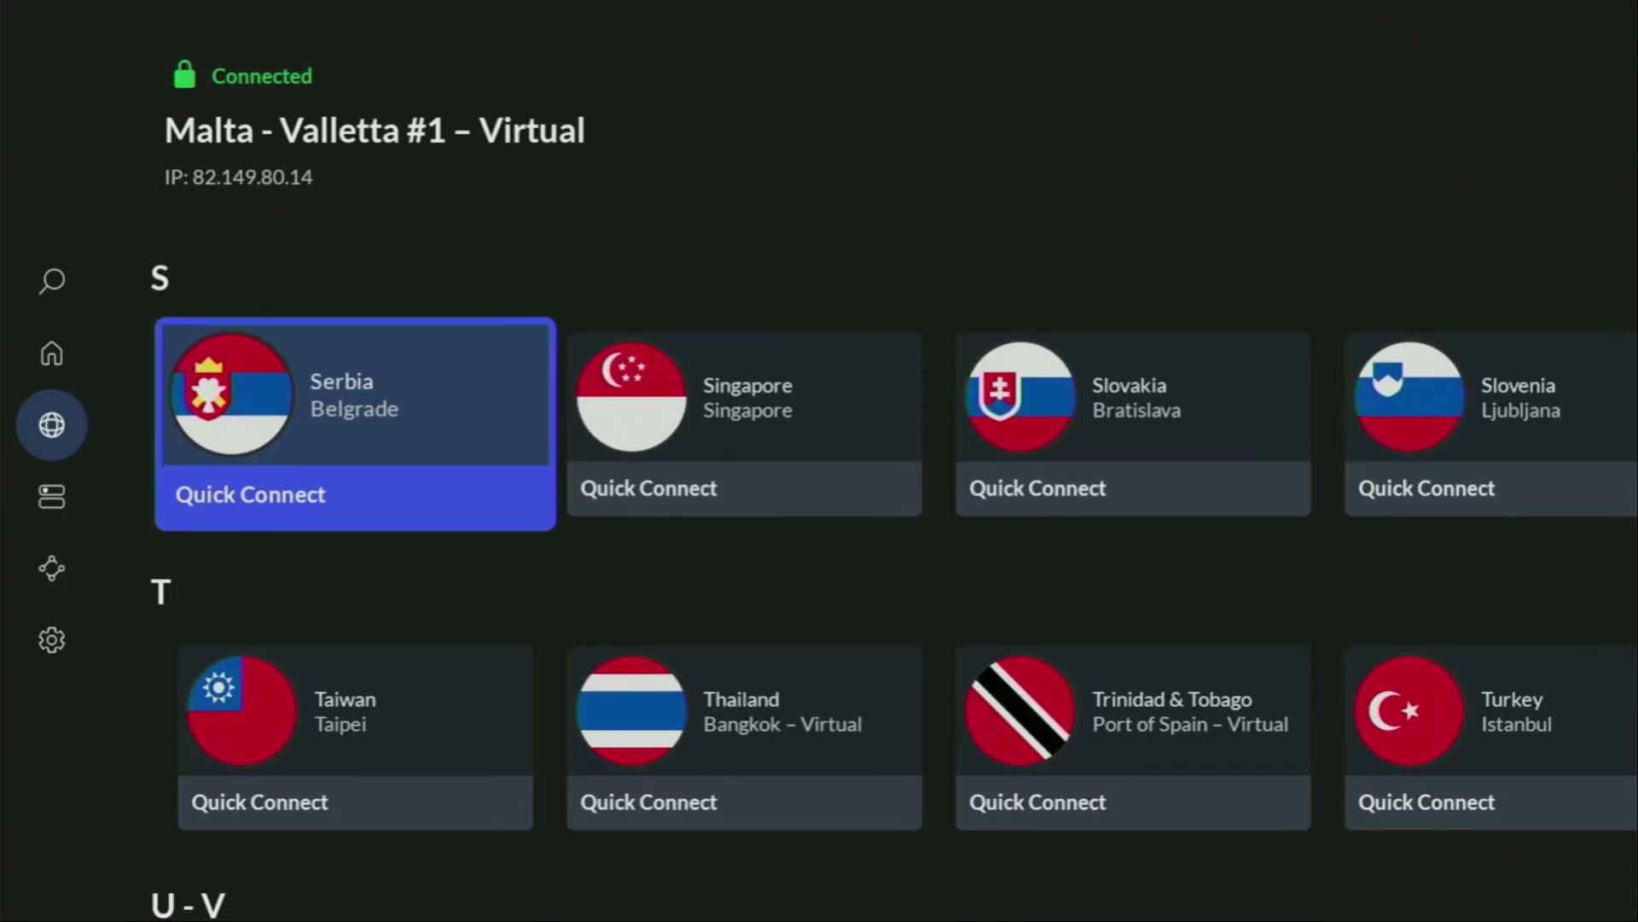
Step: Switch to NordVPN's Home section via the side drawer and browse Suggested servers
key(Left)
key(Up)
key(Right)
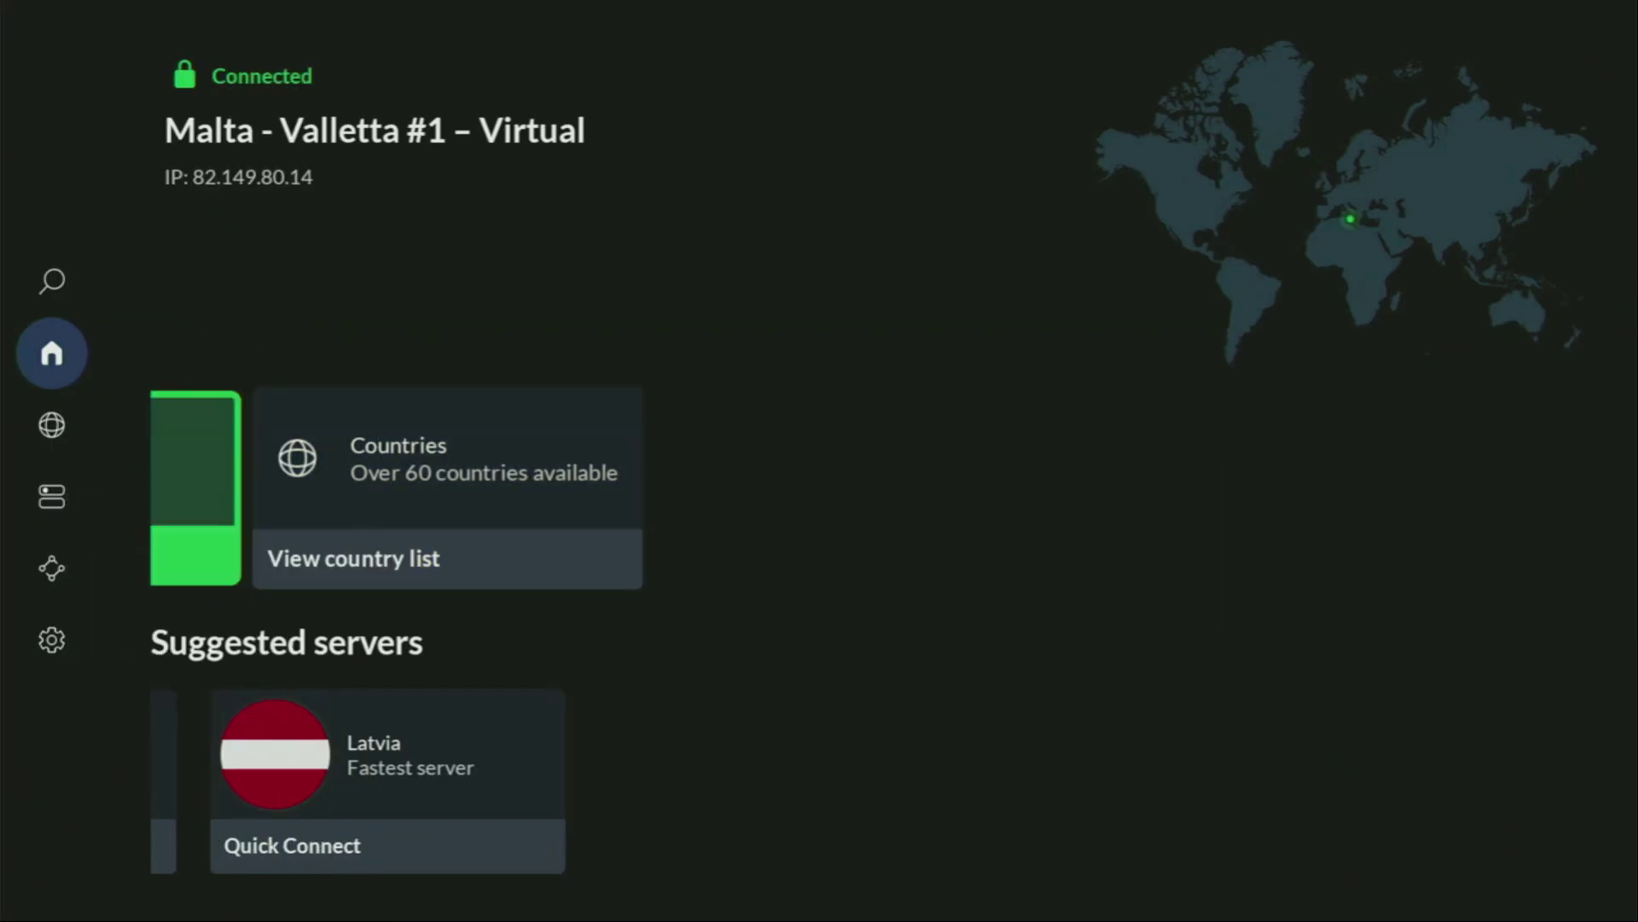
key(Down)
key(Left)
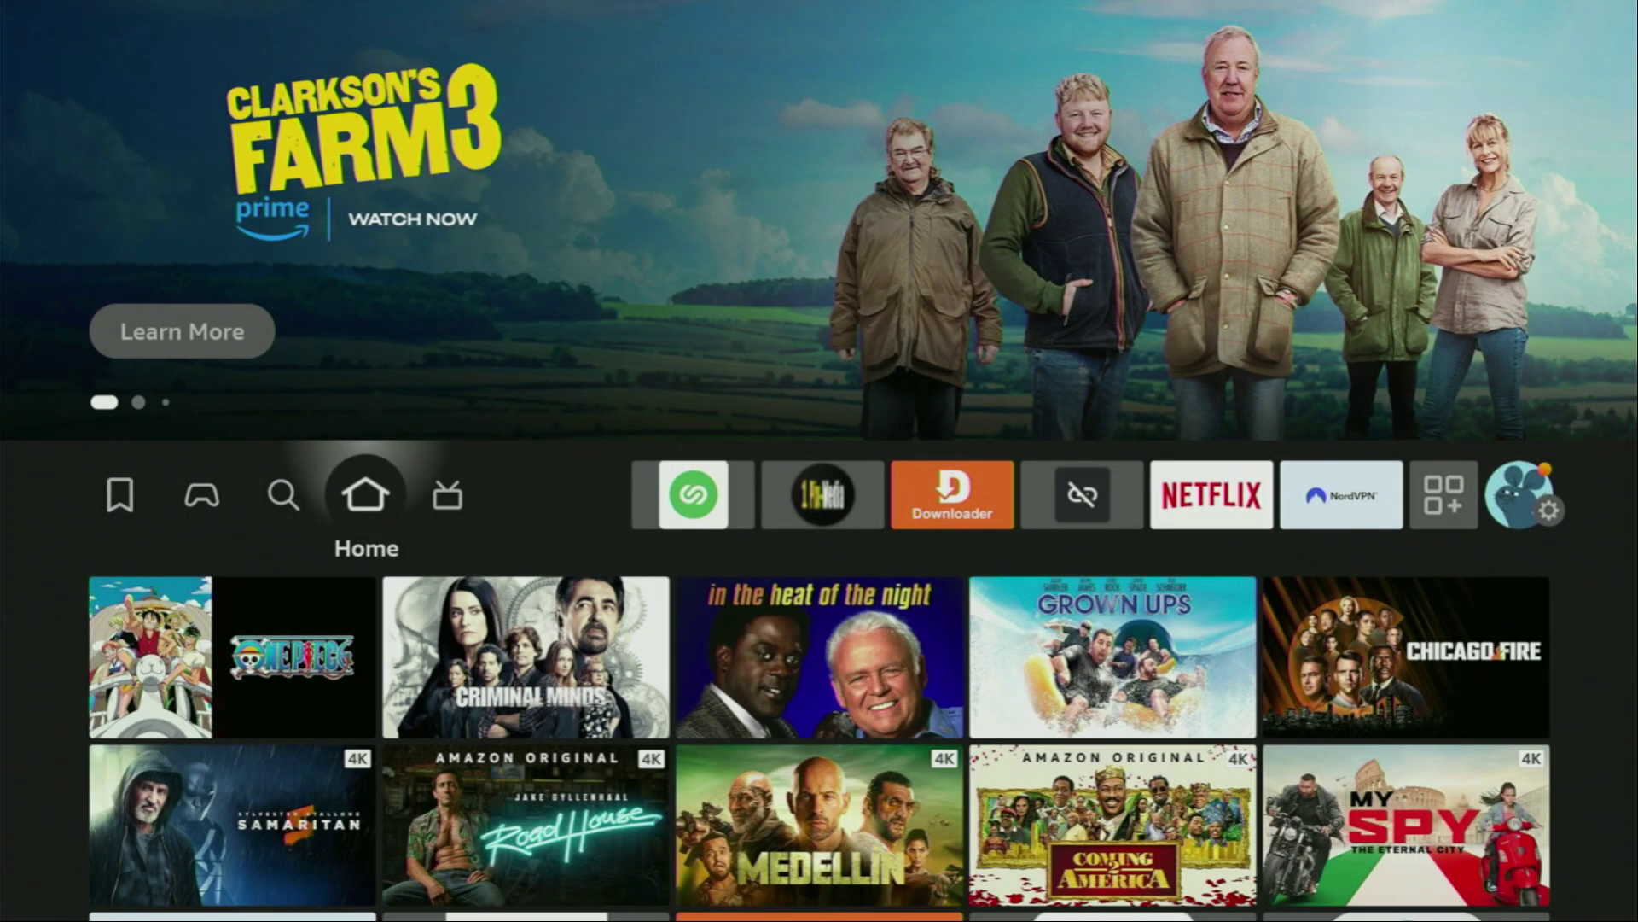
Step: Launch Downloader from the home row and activate its code entry field on the Home section
key(Right)
key(Right)
key(Right)
key(Right)
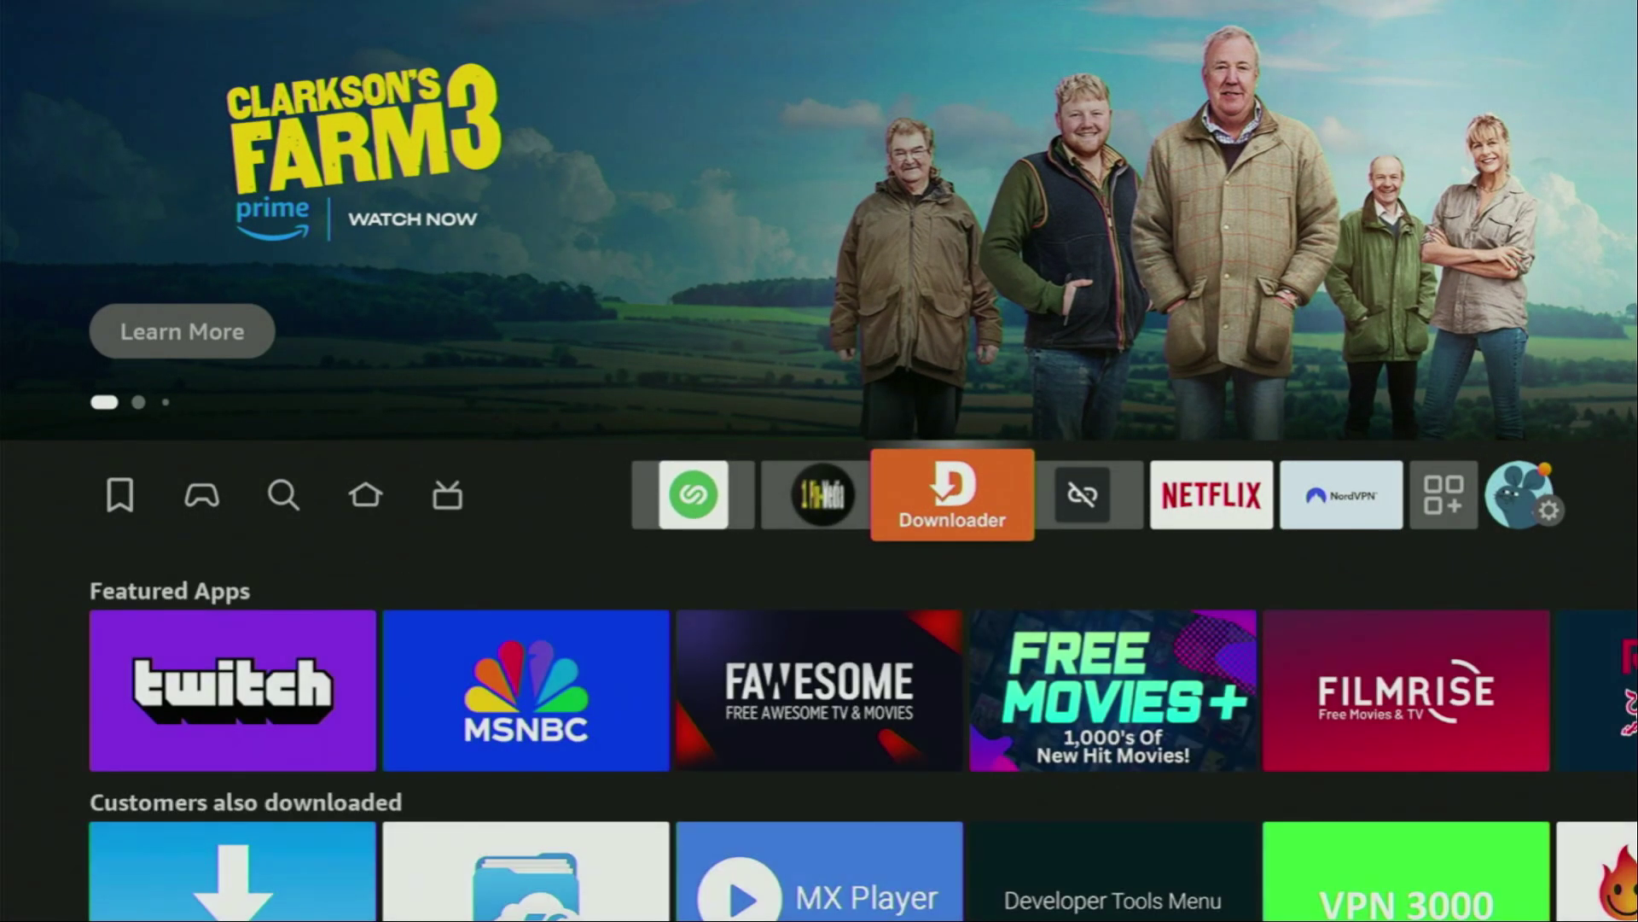
key(Return)
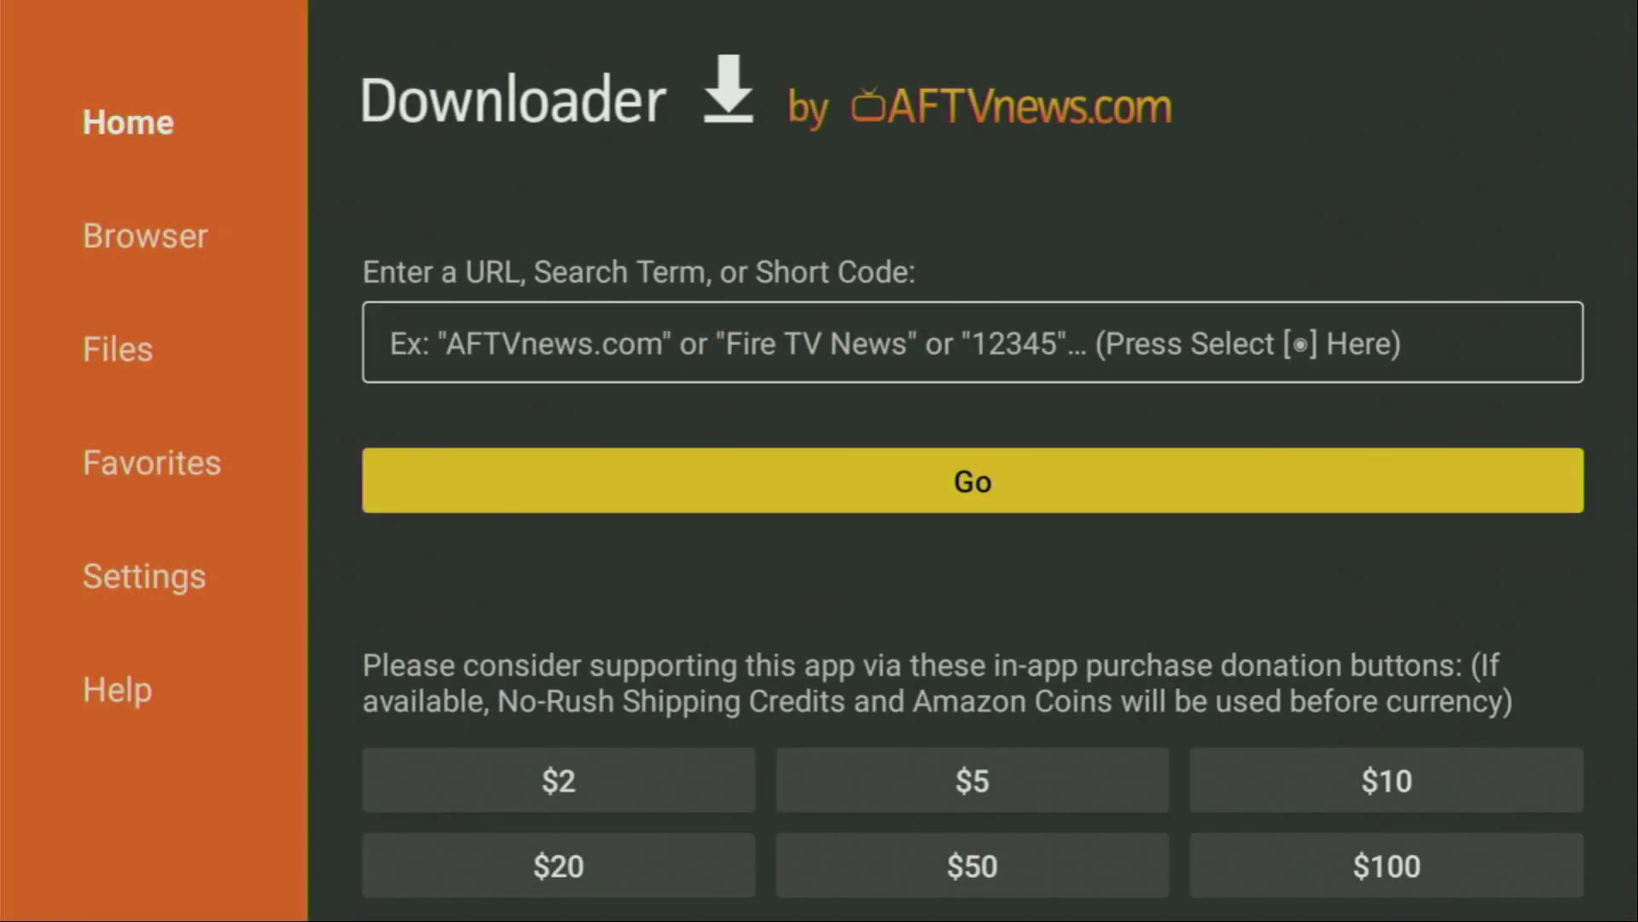
key(Left)
key(Up)
key(Up)
key(Up)
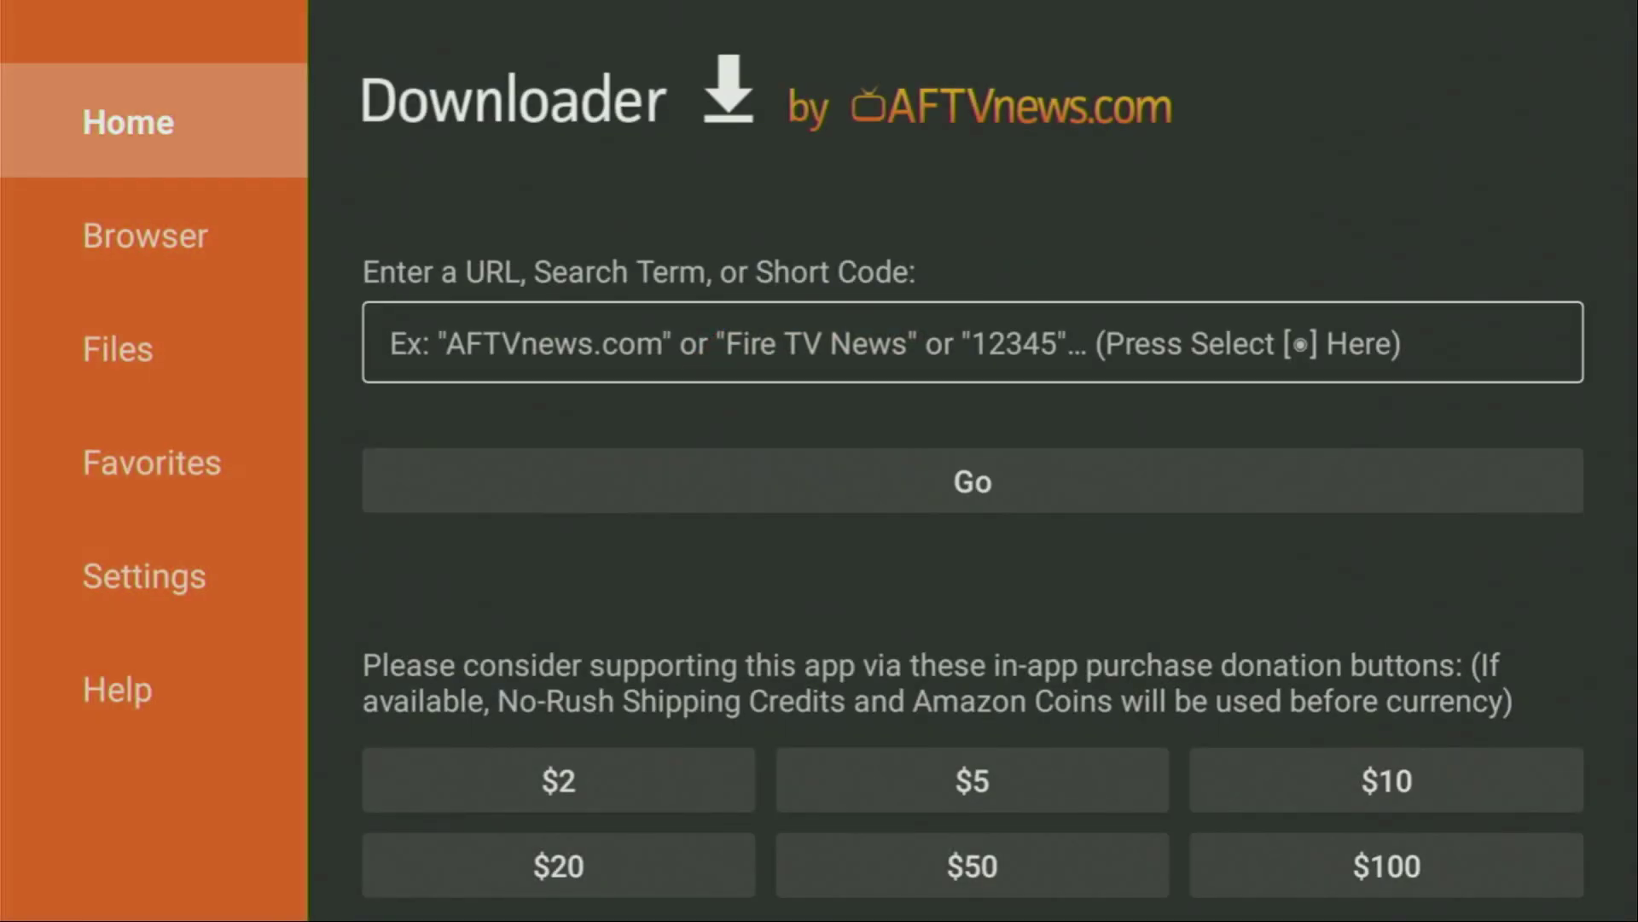
key(Down)
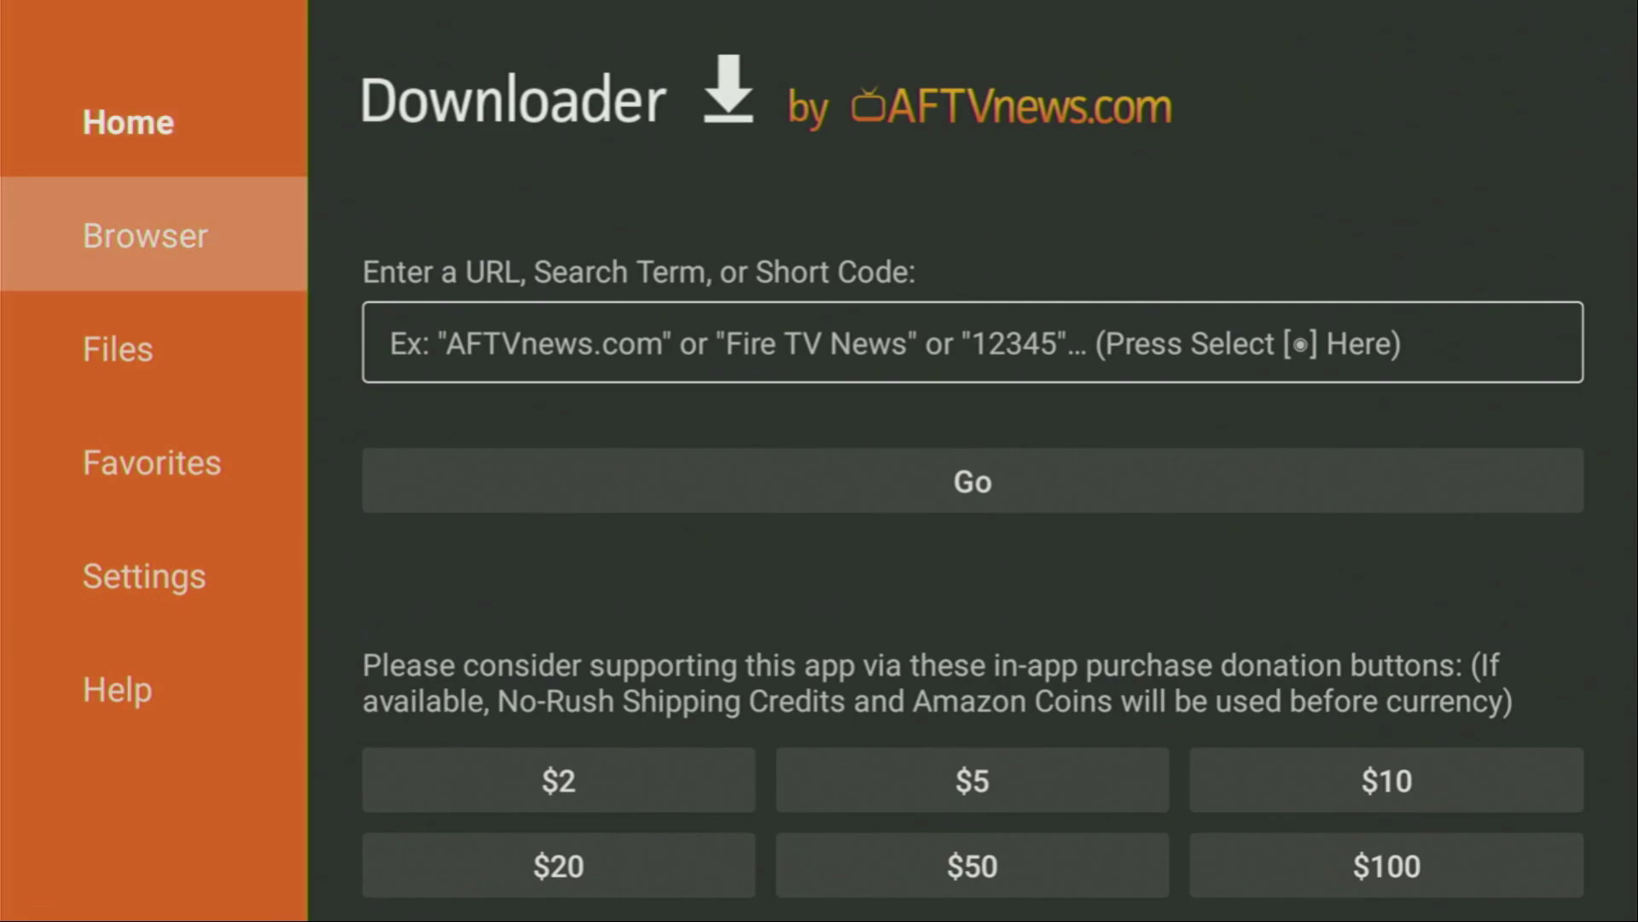
key(Up)
key(Right)
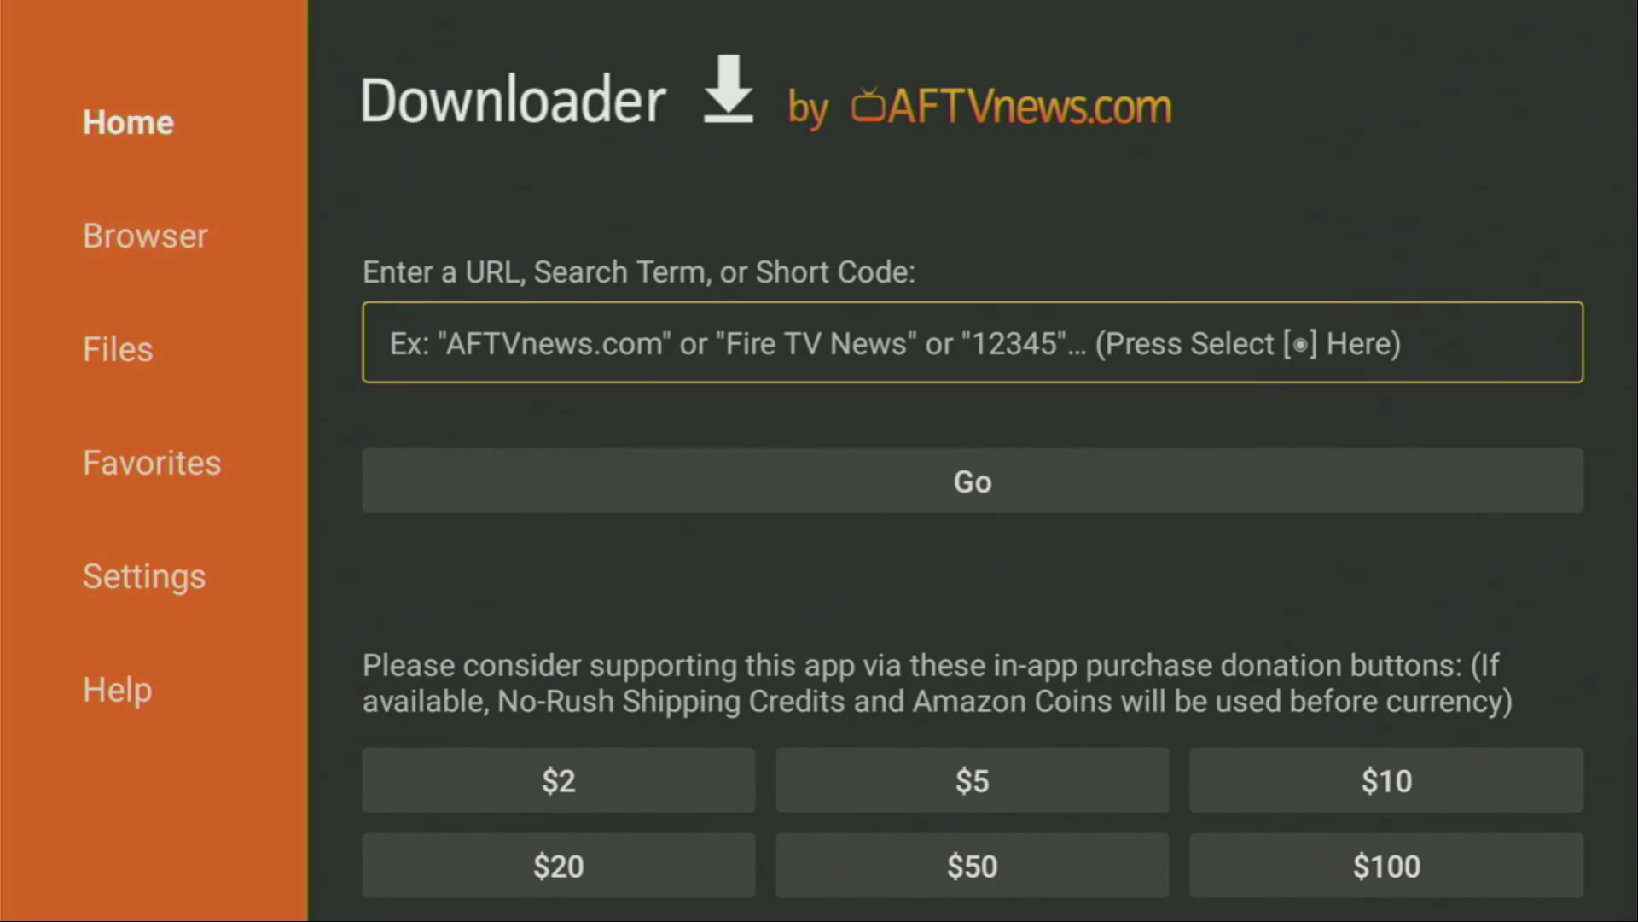
key(Return)
Step: Enter the short code 28907 on Downloader's on-screen keyboard
key(Up)
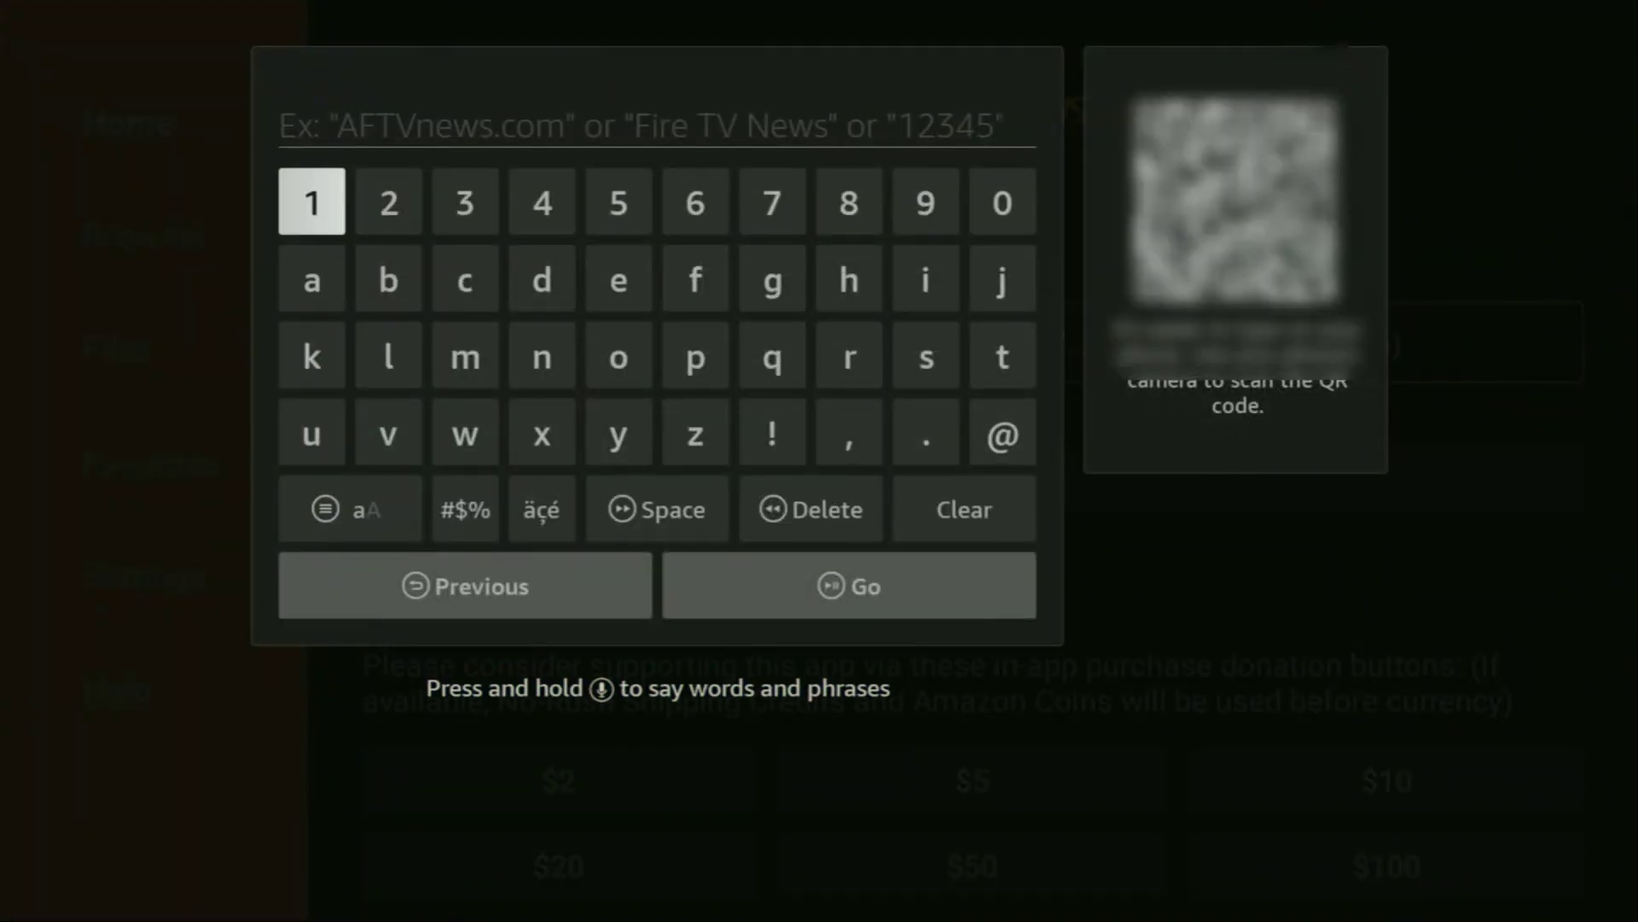
key(Right)
key(Return)
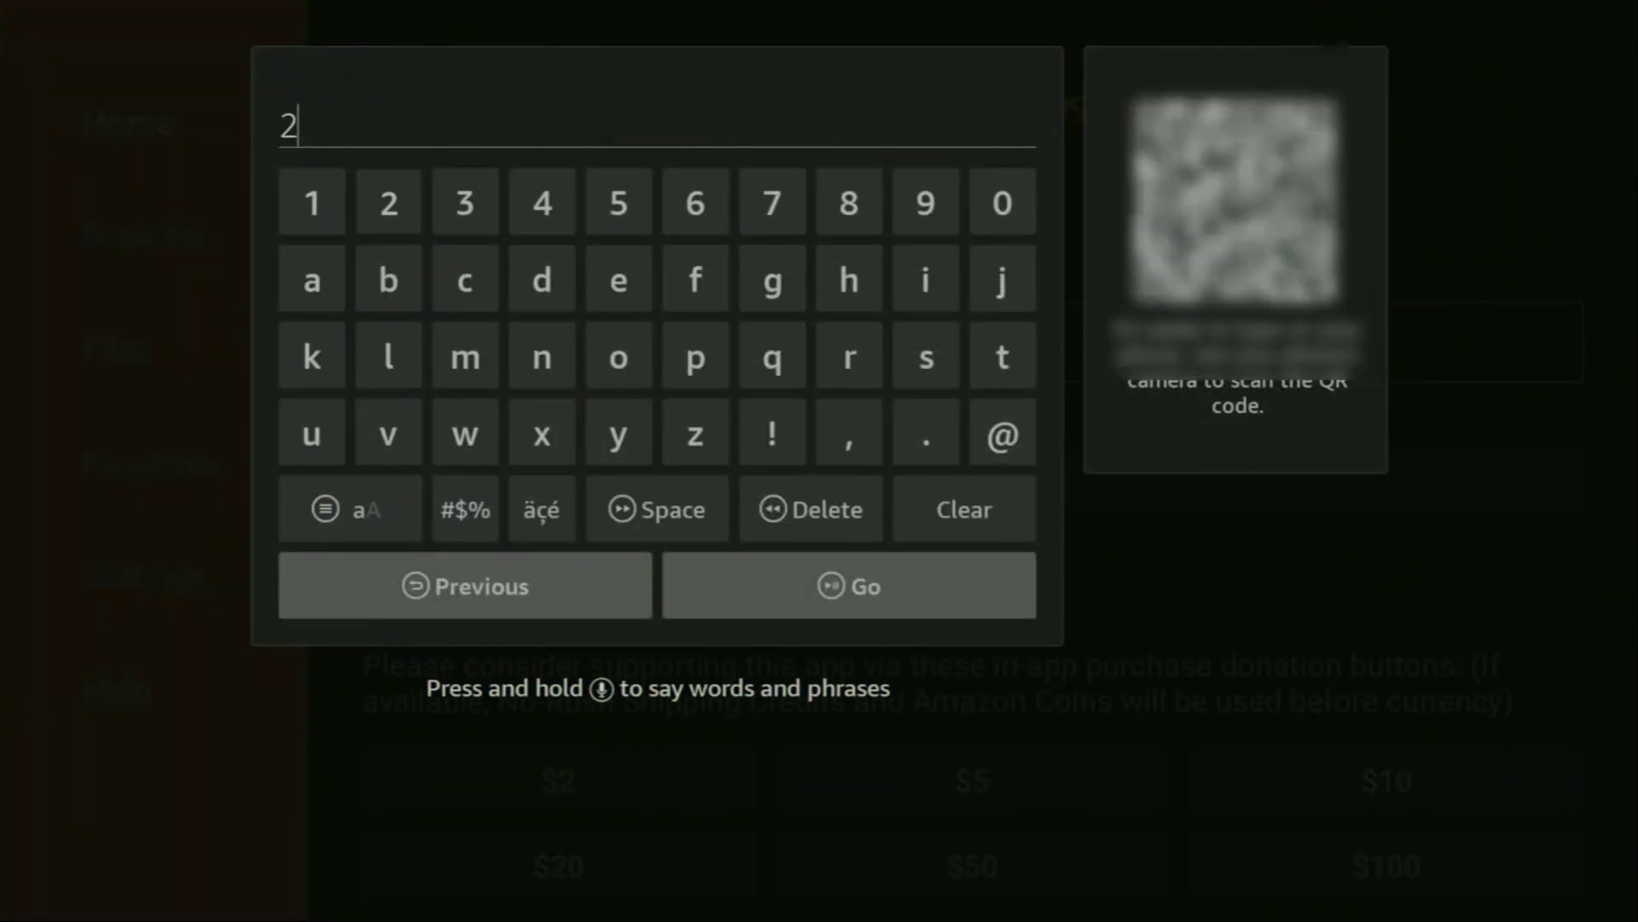
key(Left)
key(Left)
key(Left)
key(Left)
key(Left)
key(Right)
key(Return)
key(Right)
key(Return)
key(Right)
key(Return)
key(Left)
key(Left)
key(Left)
key(Return)
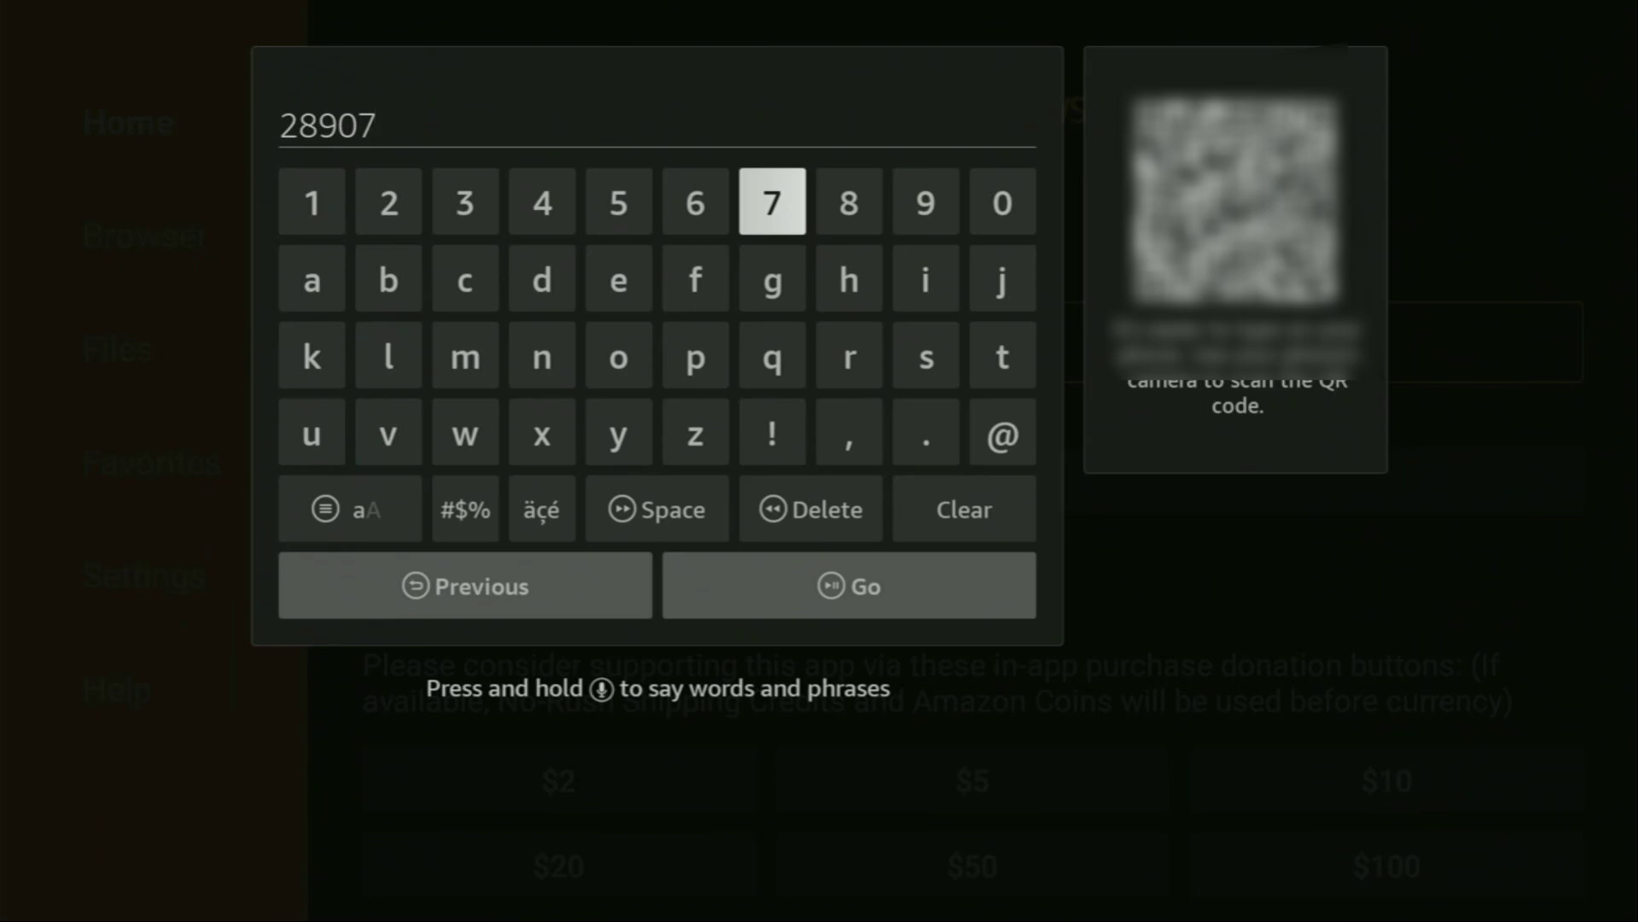
Step: Submit code 28907 with Go to load the firetvsticks.com downloads page
key(Down)
key(Down)
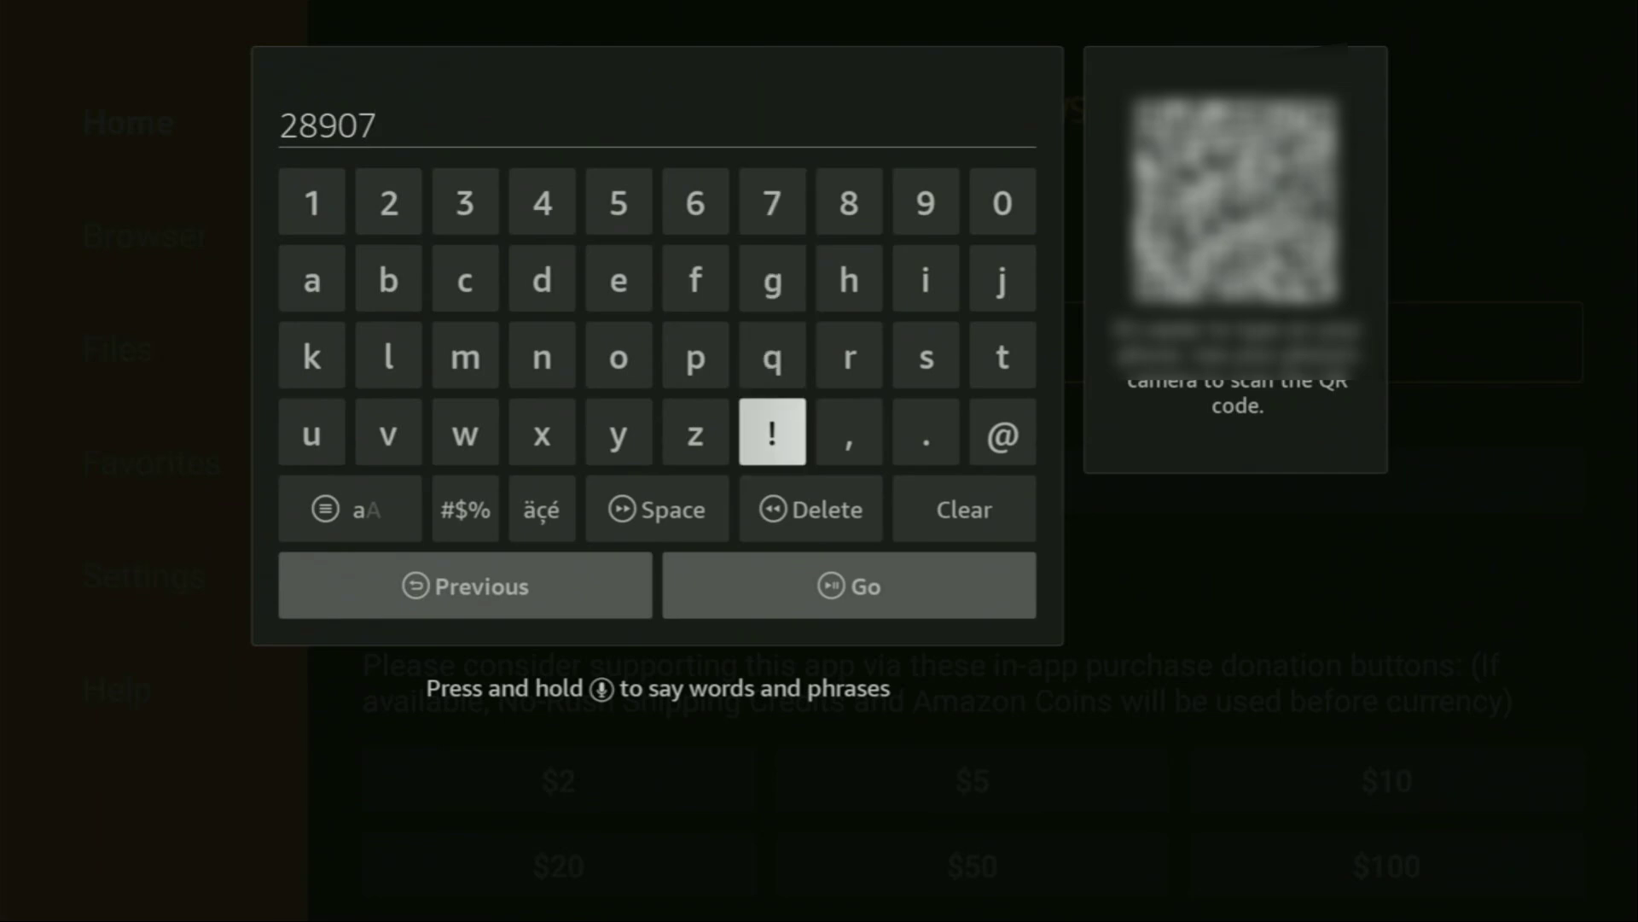
key(Down)
key(Down)
key(Return)
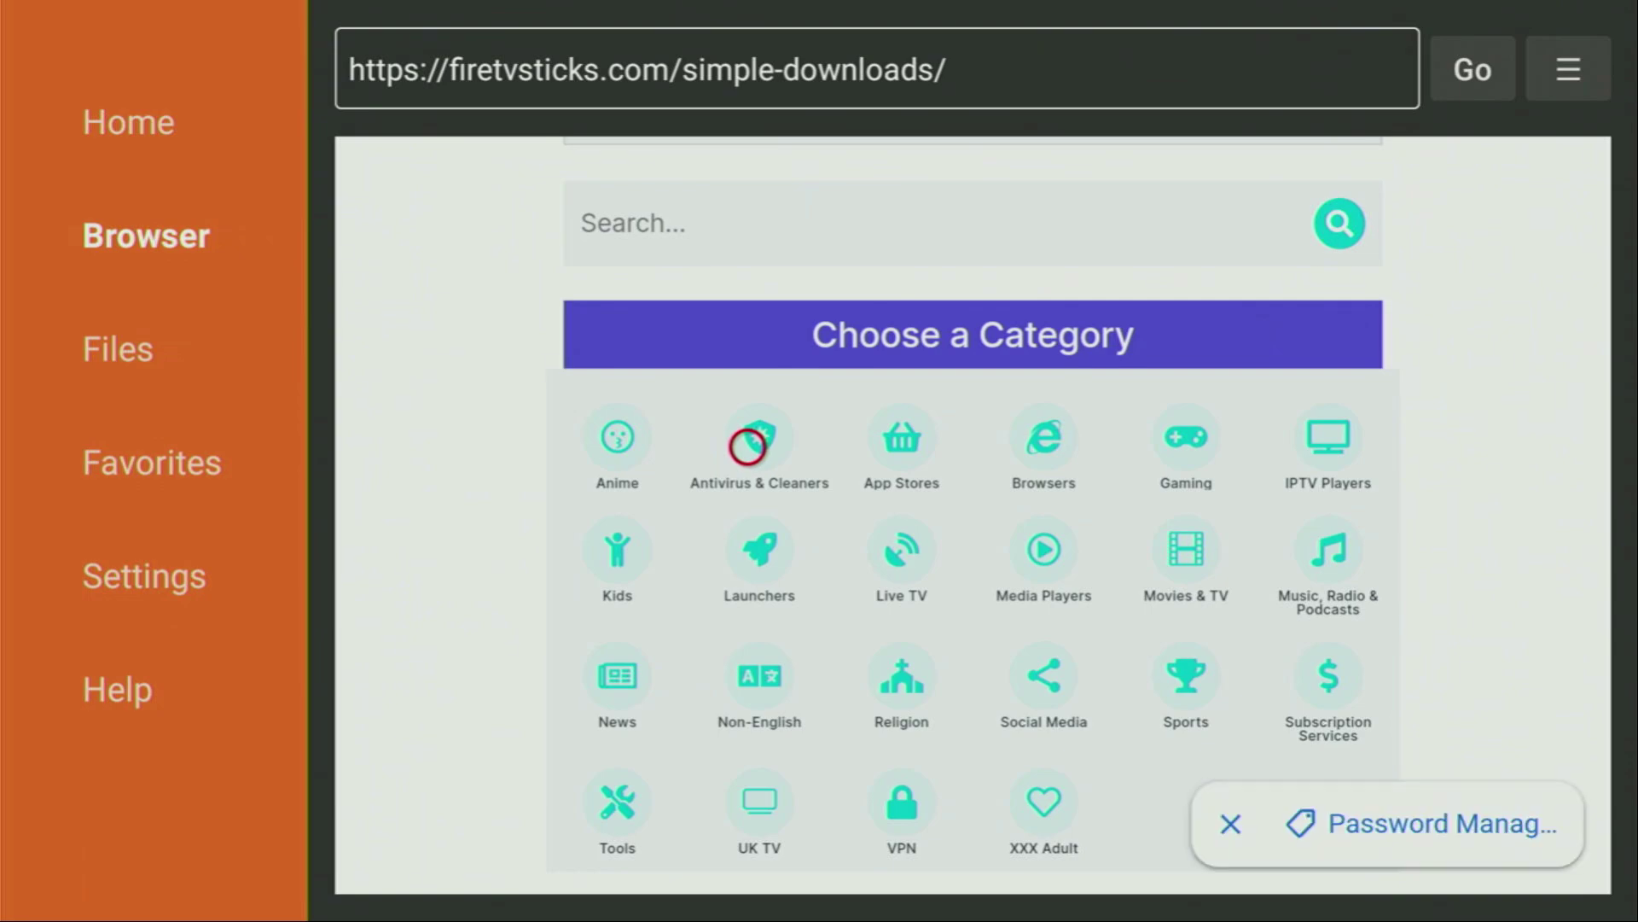
Step: Open the VirusTotal download page from the Antivirus & Cleaners category and dismiss the popup ad
click(748, 445)
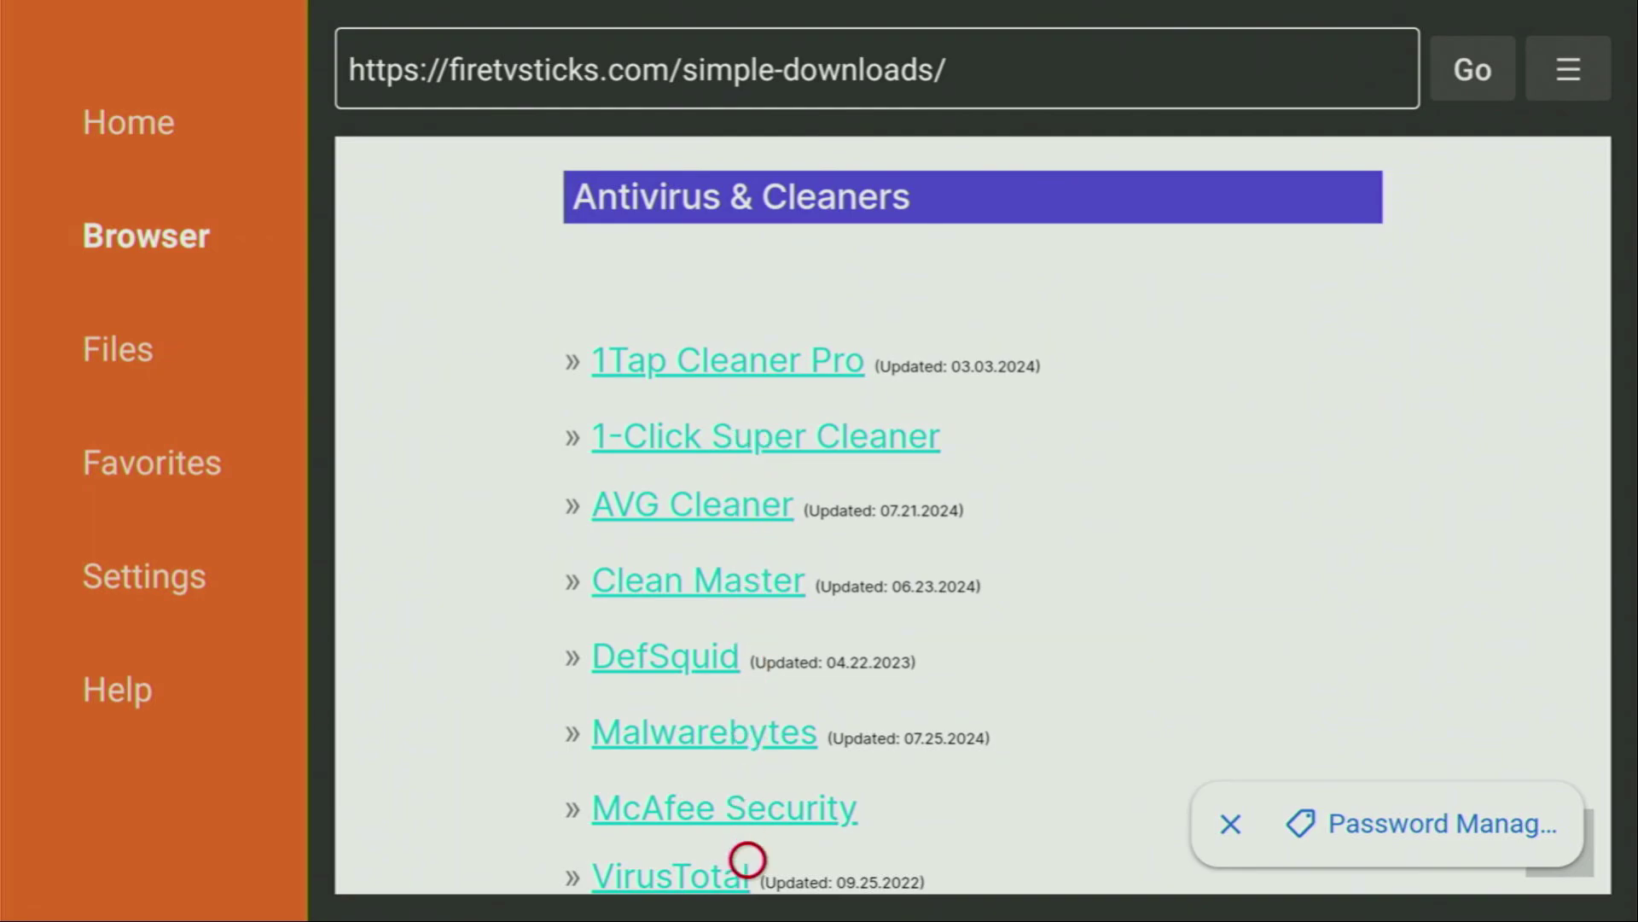
scroll(747, 861, down, 3)
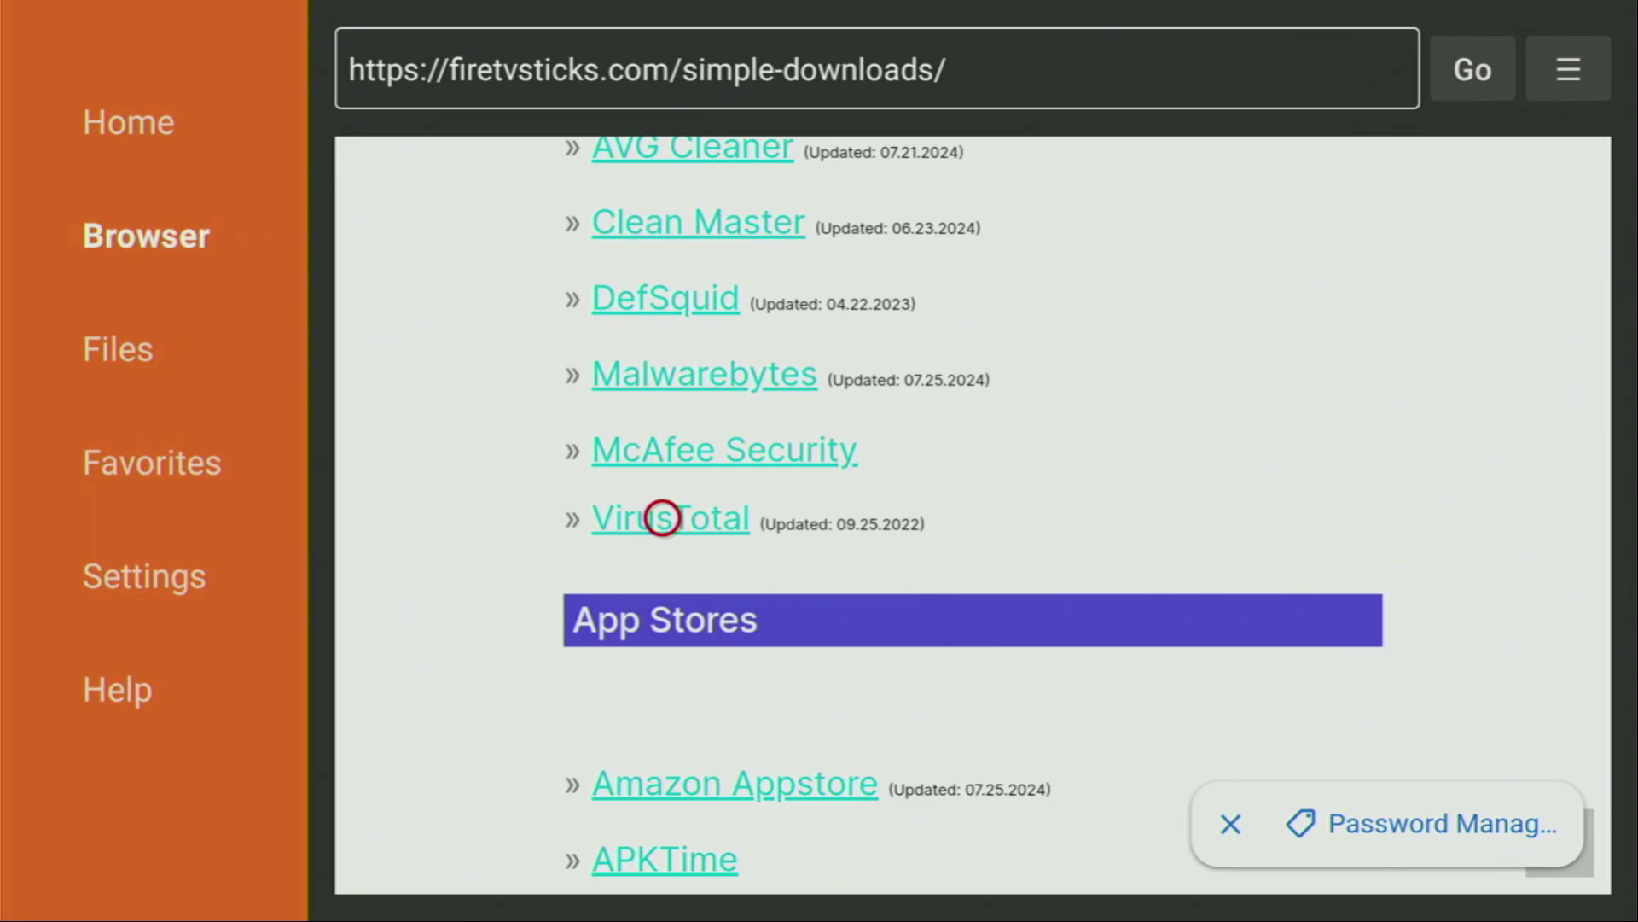
click(662, 518)
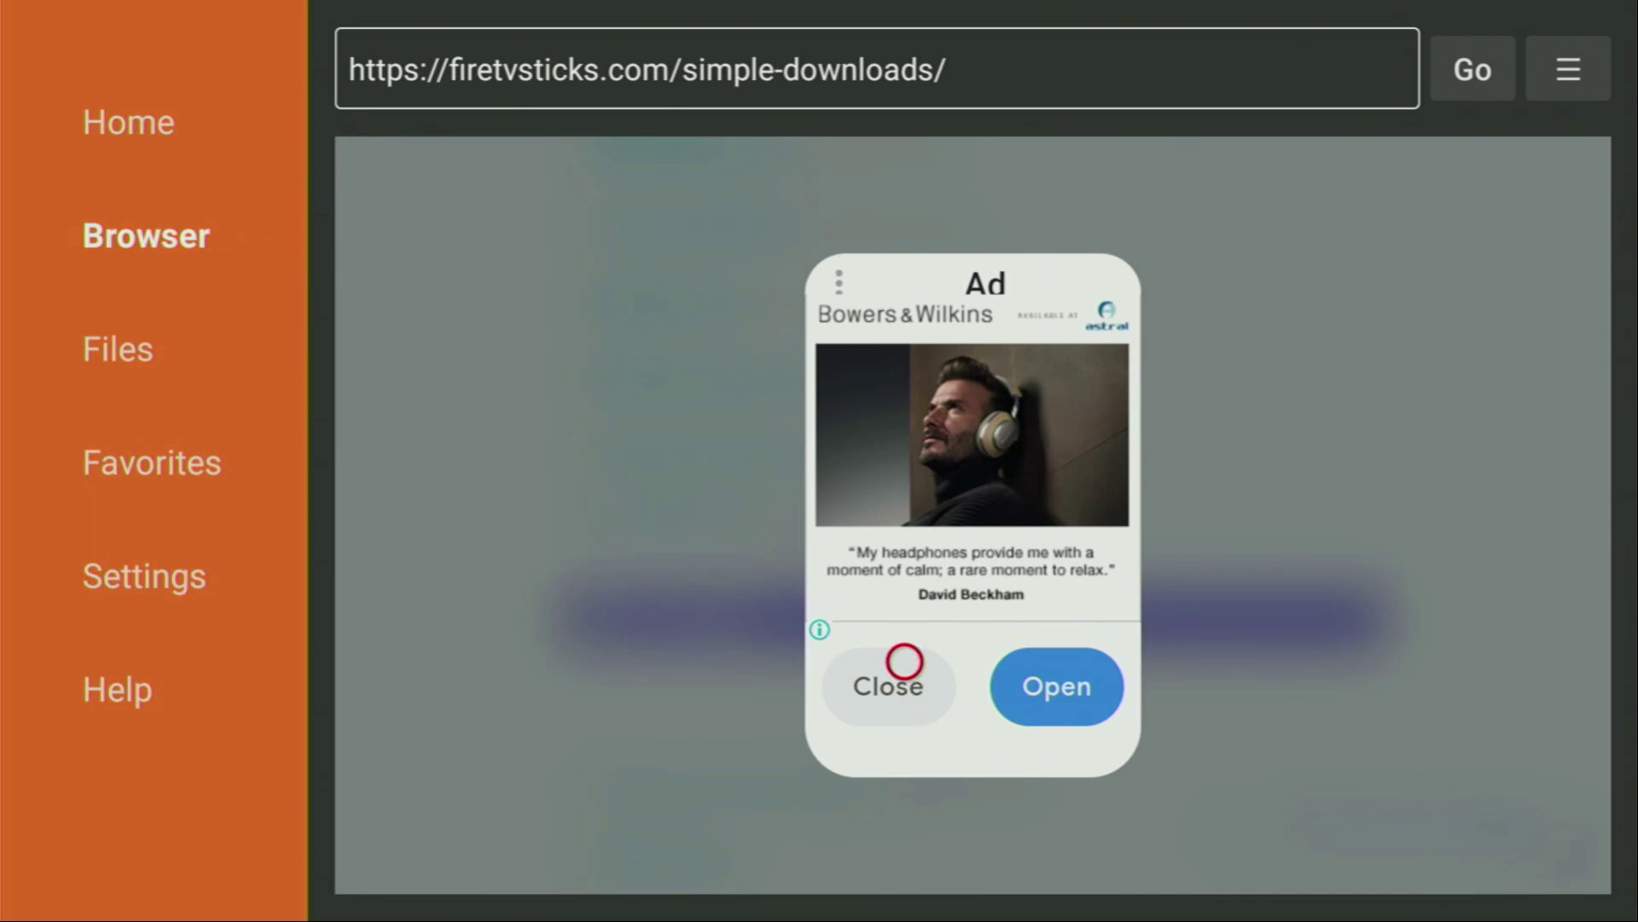
click(904, 662)
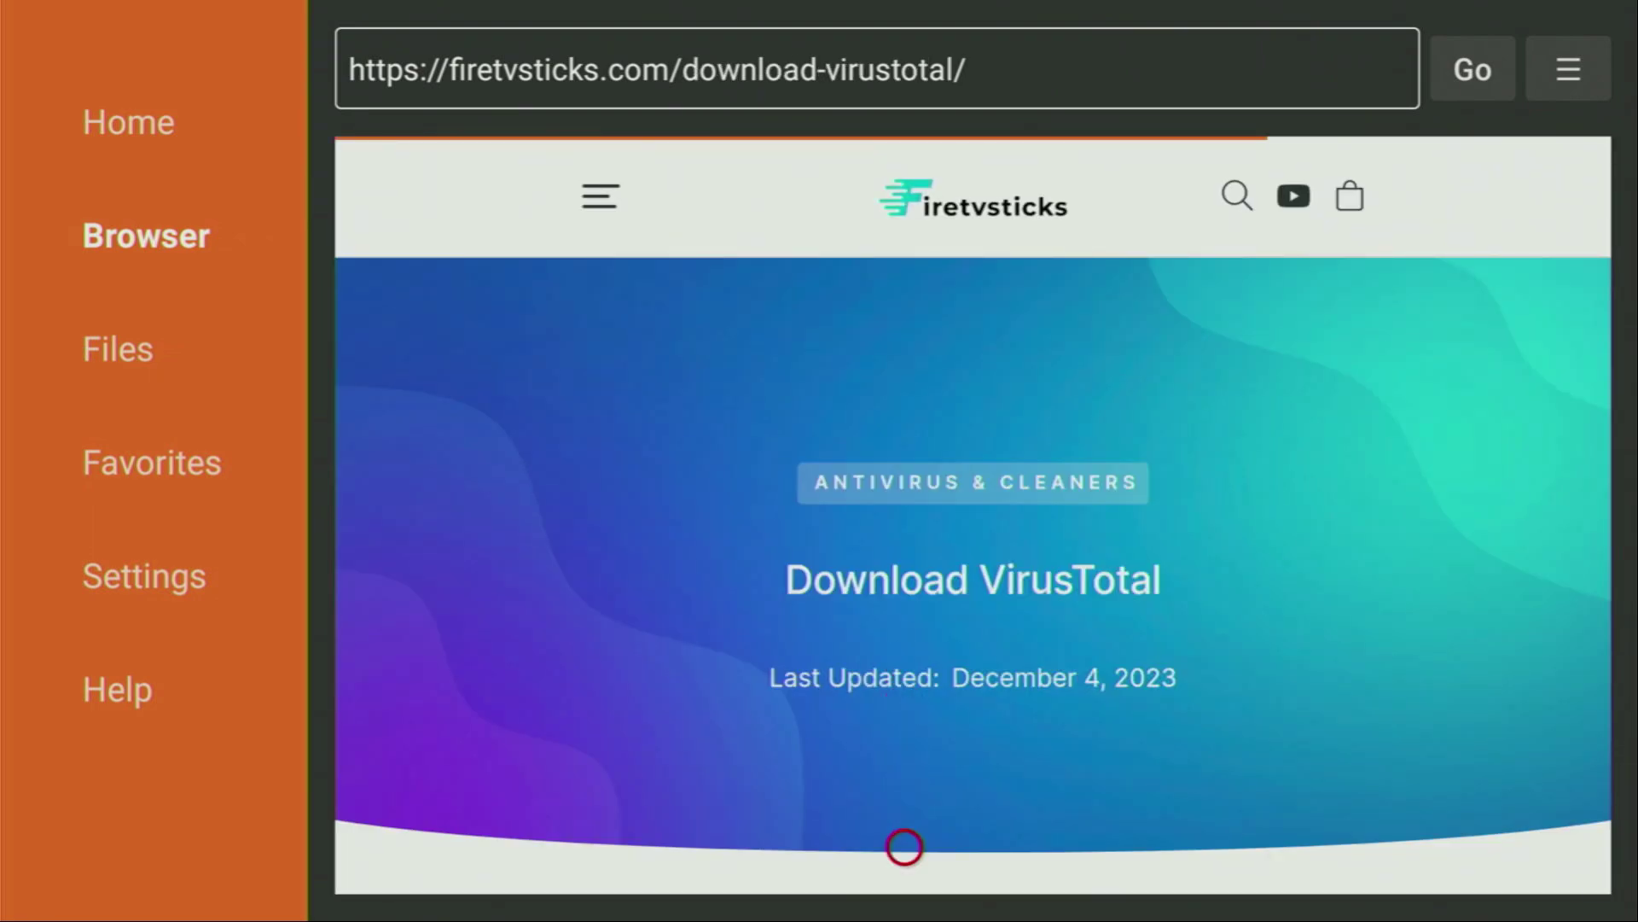
scroll(904, 845, down, 5)
scroll(904, 861, down, 5)
scroll(903, 861, down, 5)
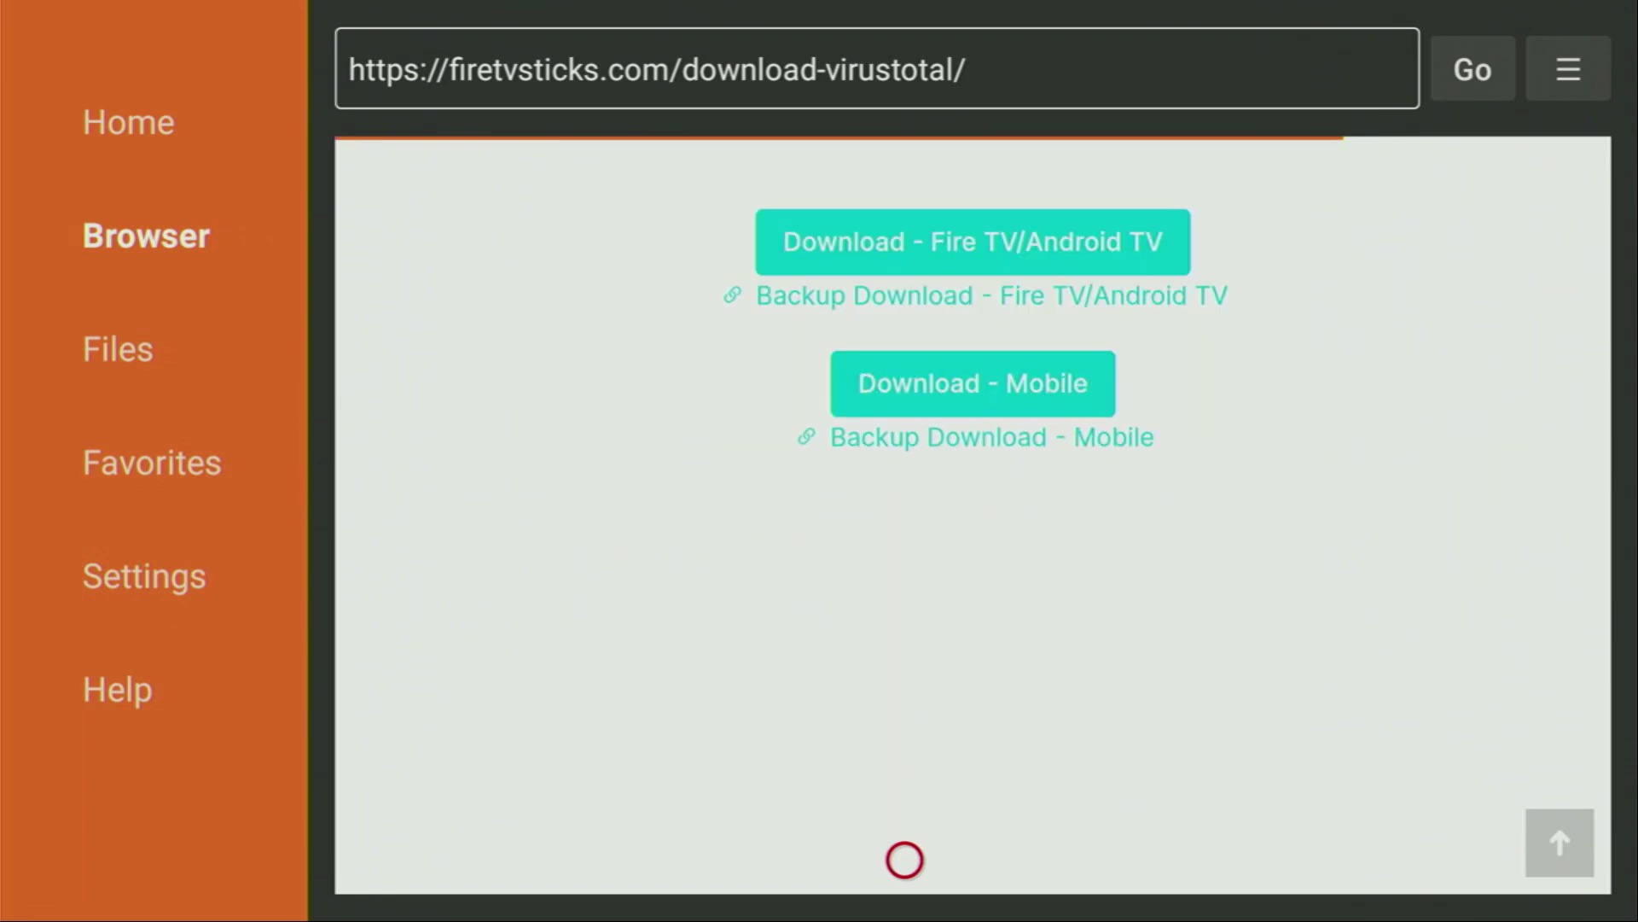
scroll(904, 860, down, 5)
scroll(904, 240, up, 5)
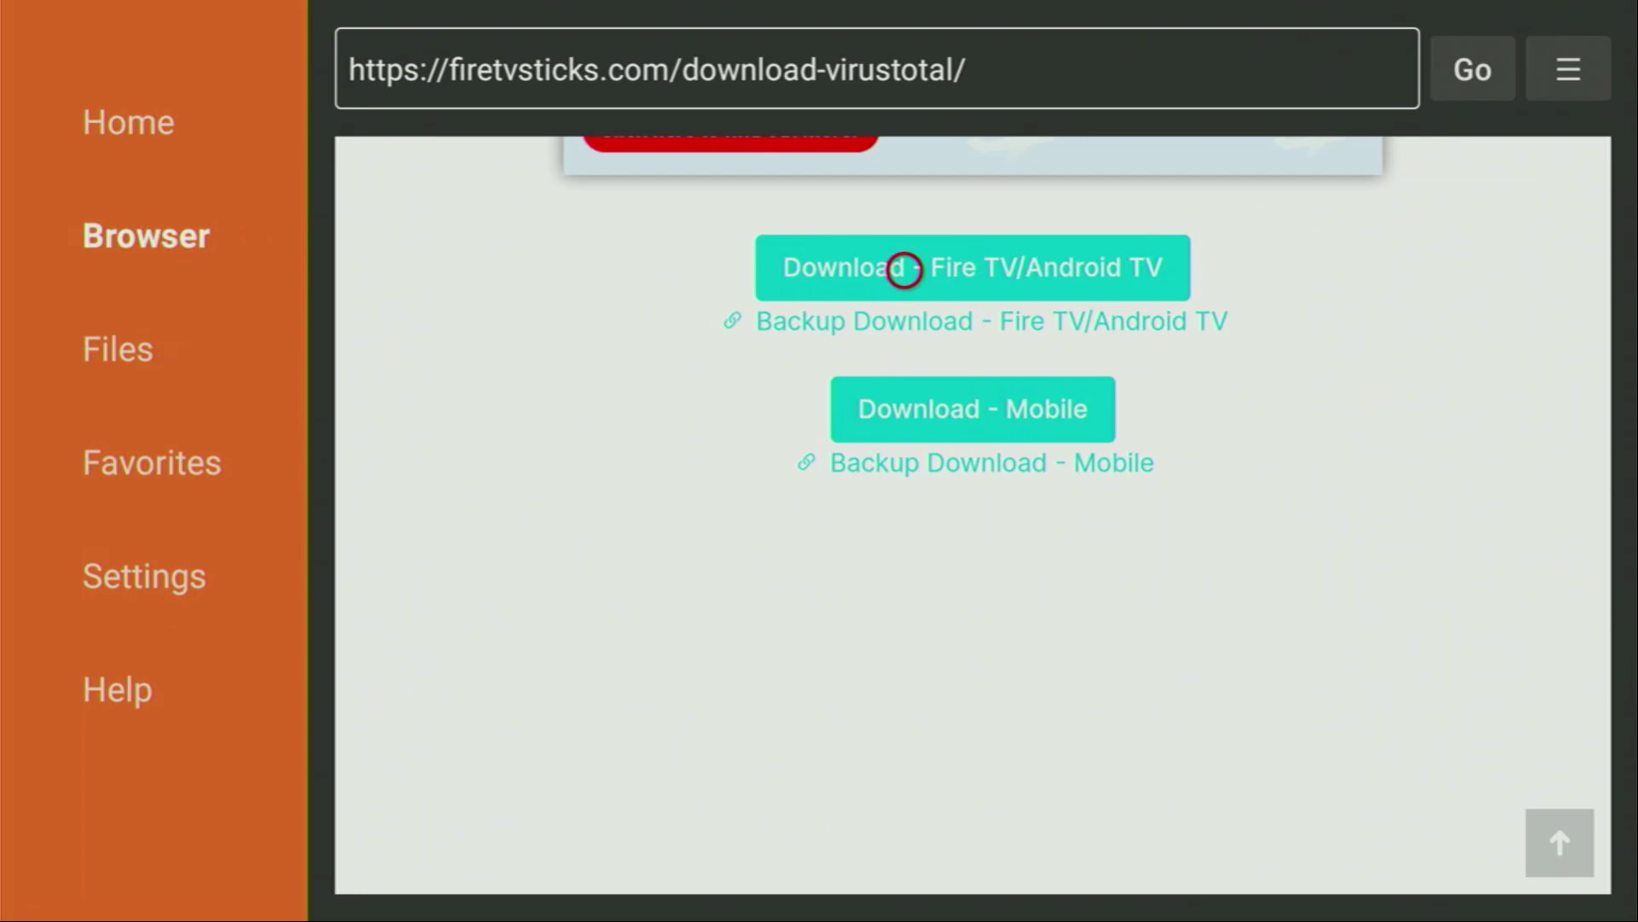
Step: Download the Fire TV/Android TV version, VirusTotal_2.0[Android_TV].apk
click(904, 270)
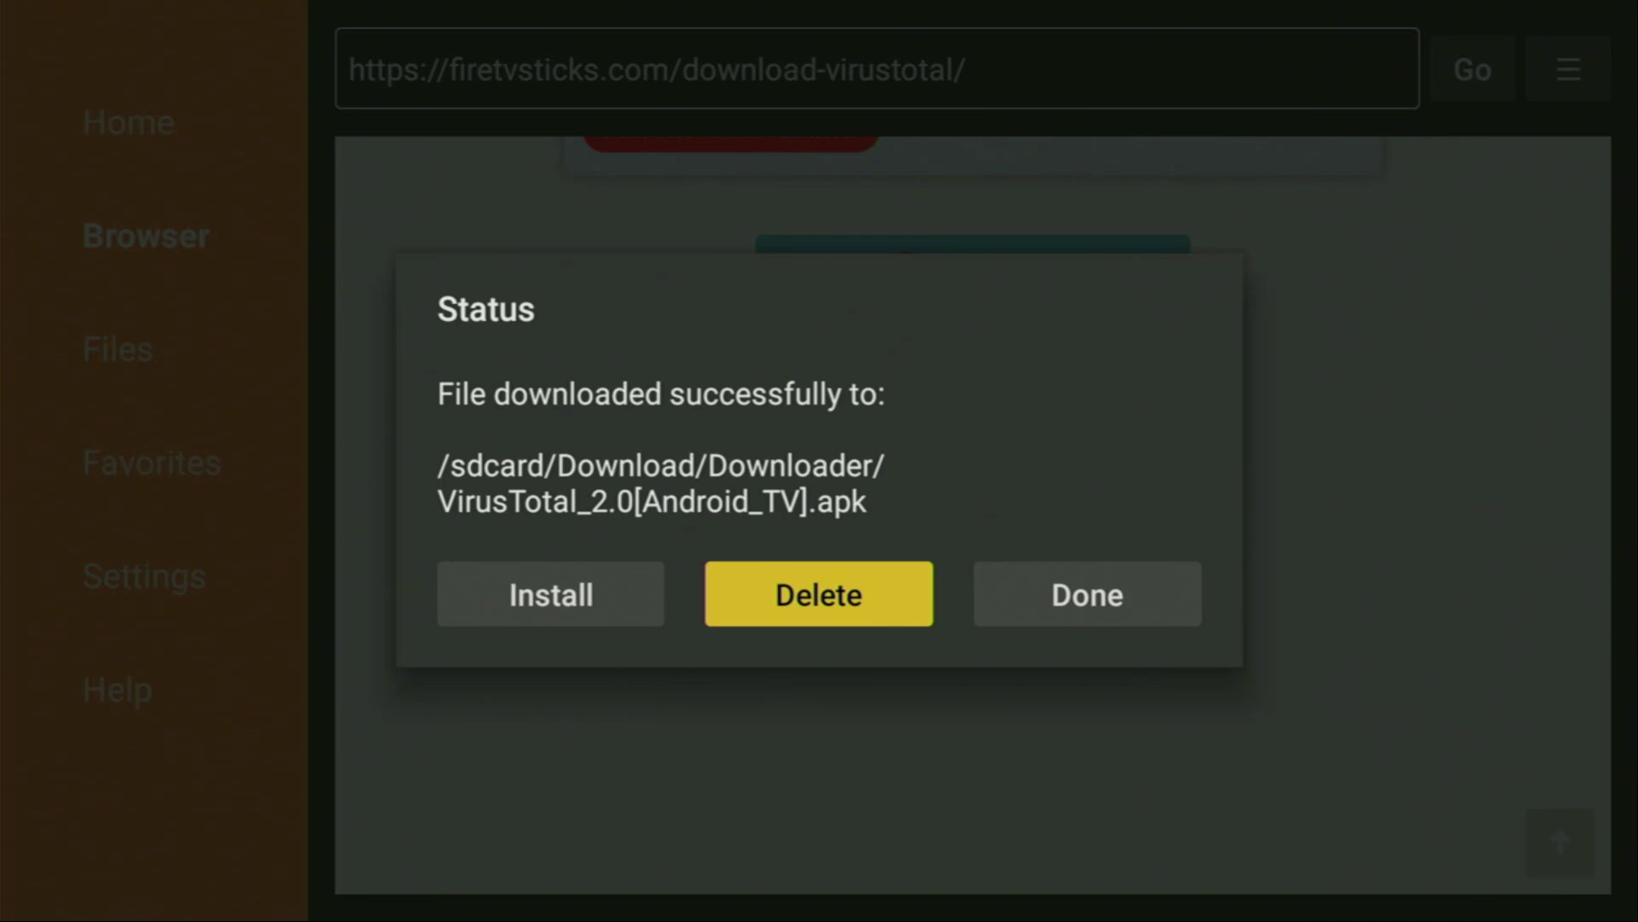
Step: Delete the downloaded VirusTotal installer APK and confirm the deletion
key(Return)
key(Left)
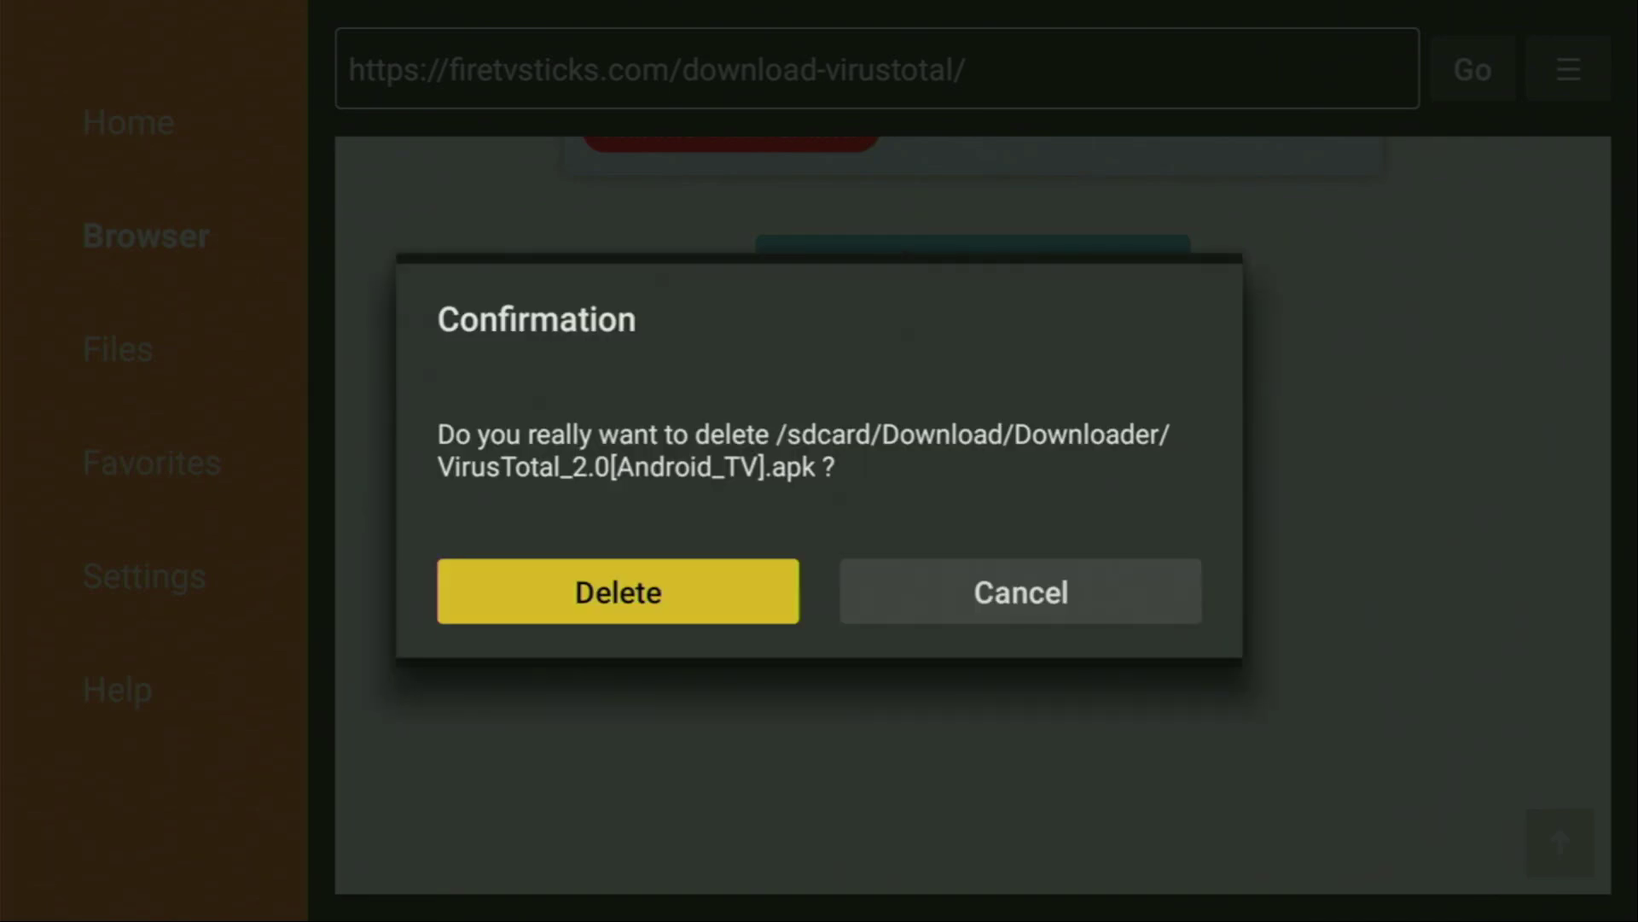
key(Return)
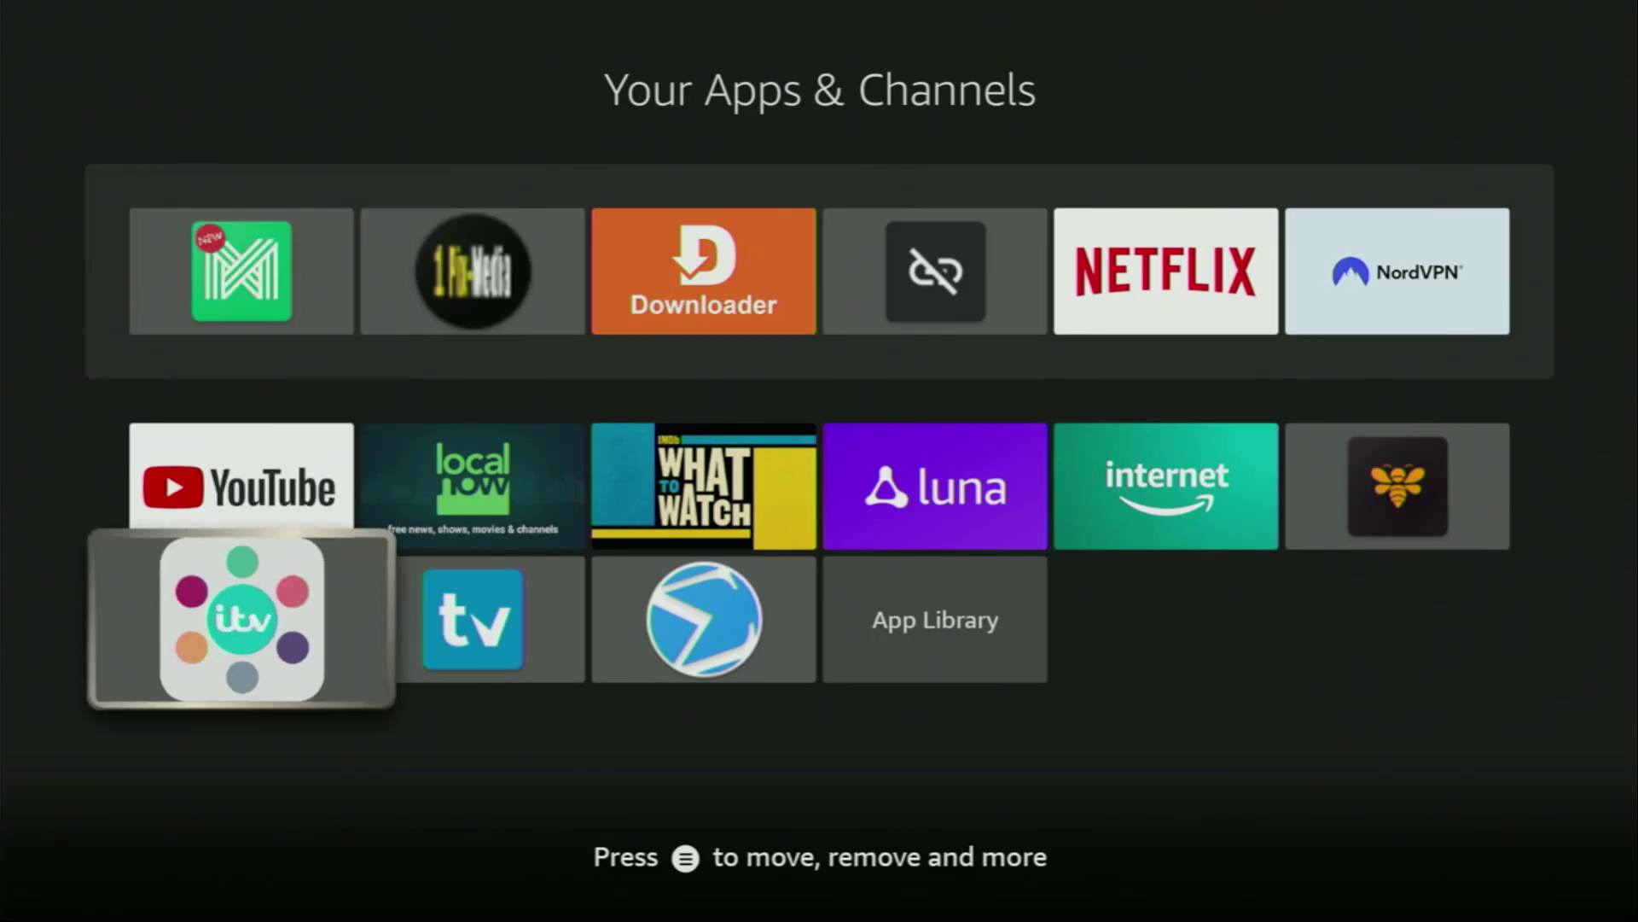
Step: Move the VirusTotal tile to the front of Your Apps & Channels
key(Up)
key(Up)
key(Return)
key(Right)
key(Right)
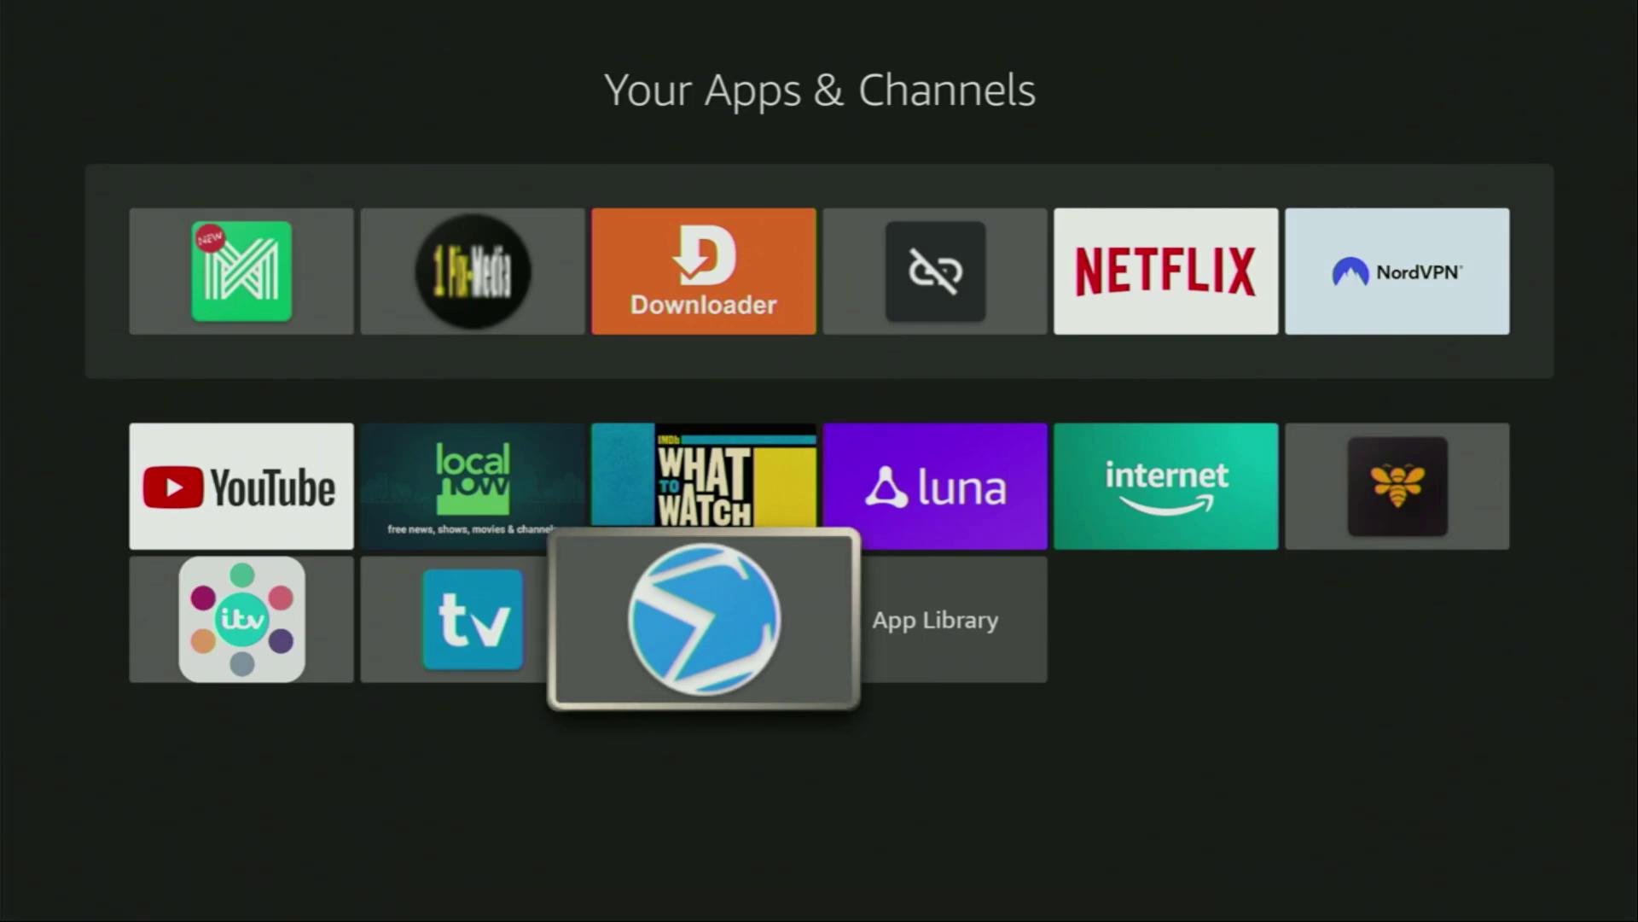
key(Menu)
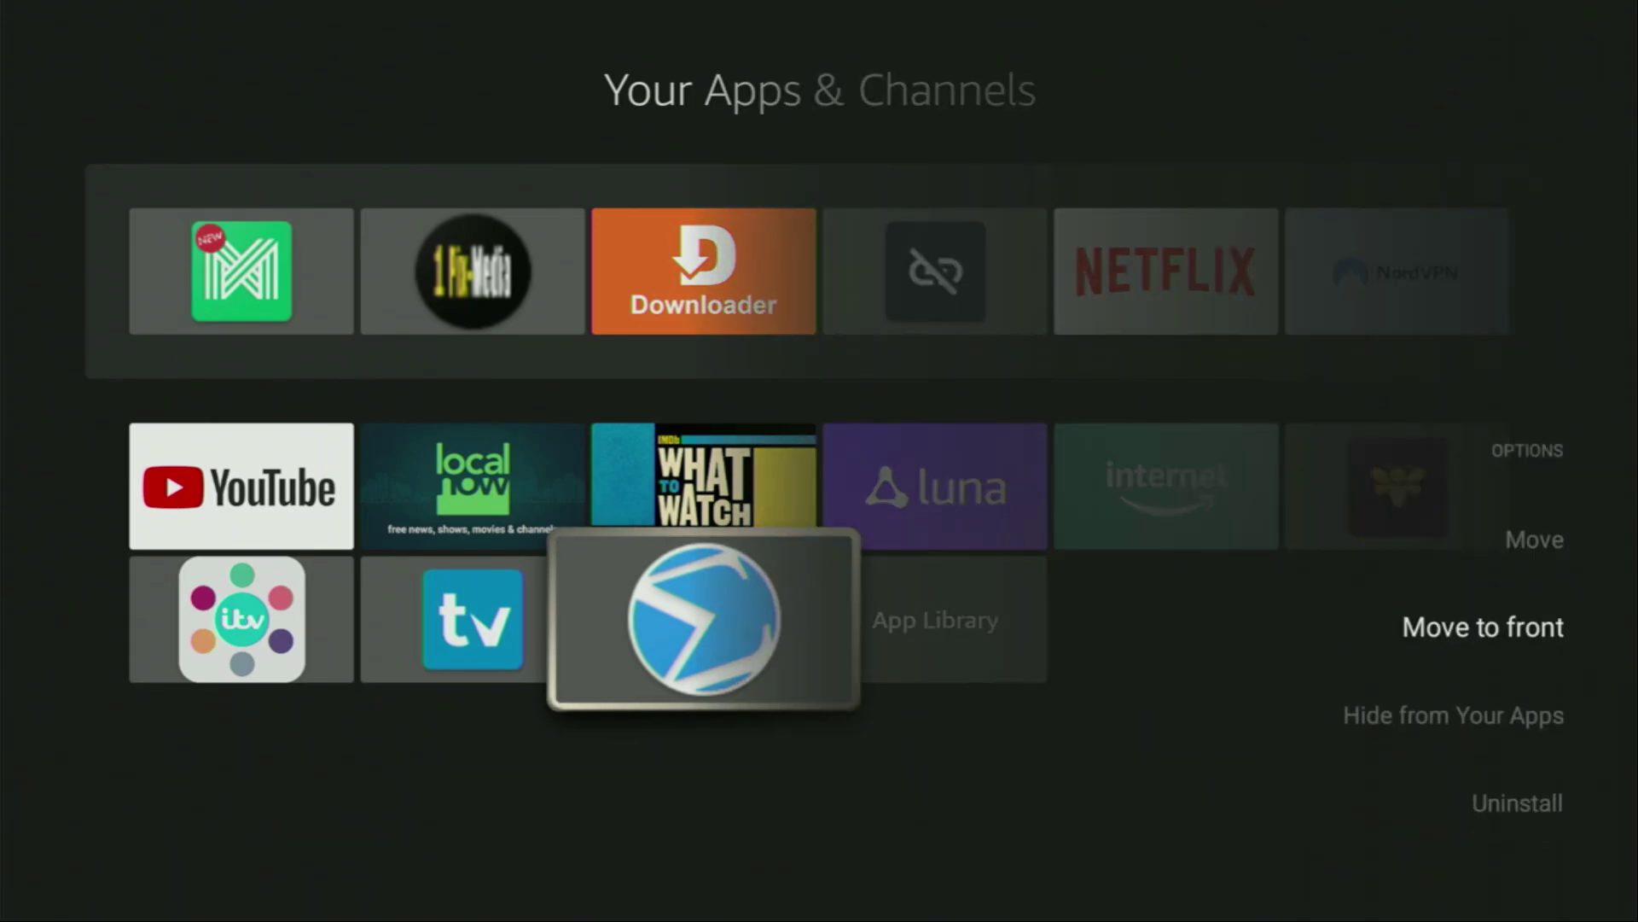
key(Return)
Step: Launch VirusTotal from its first-place tile
key(Down)
key(Up)
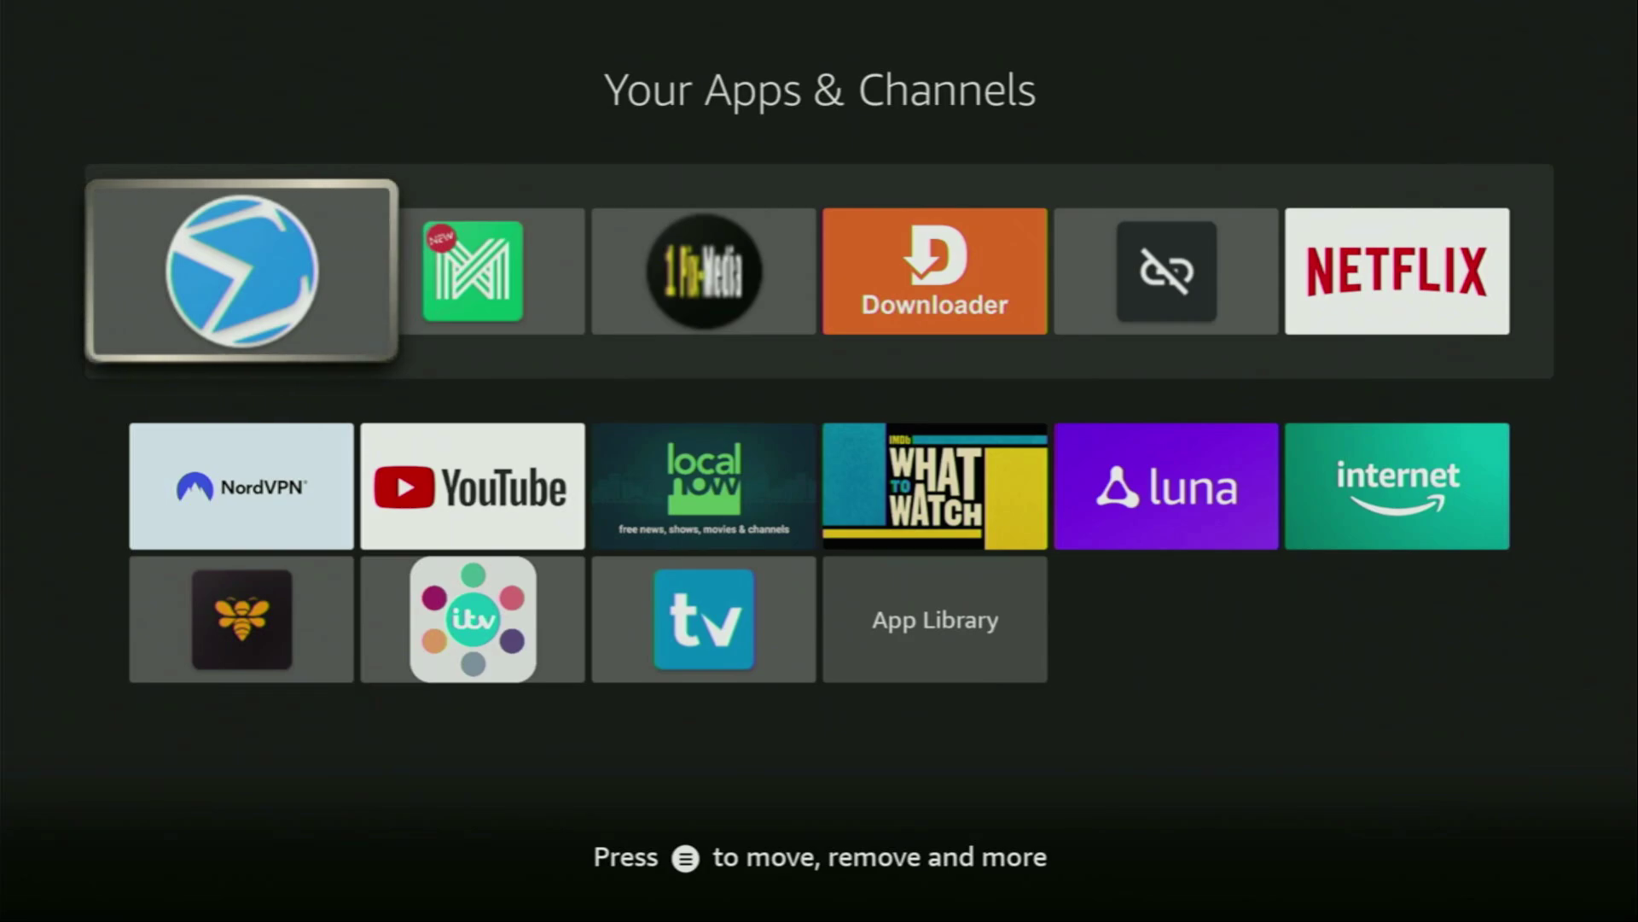
key(Return)
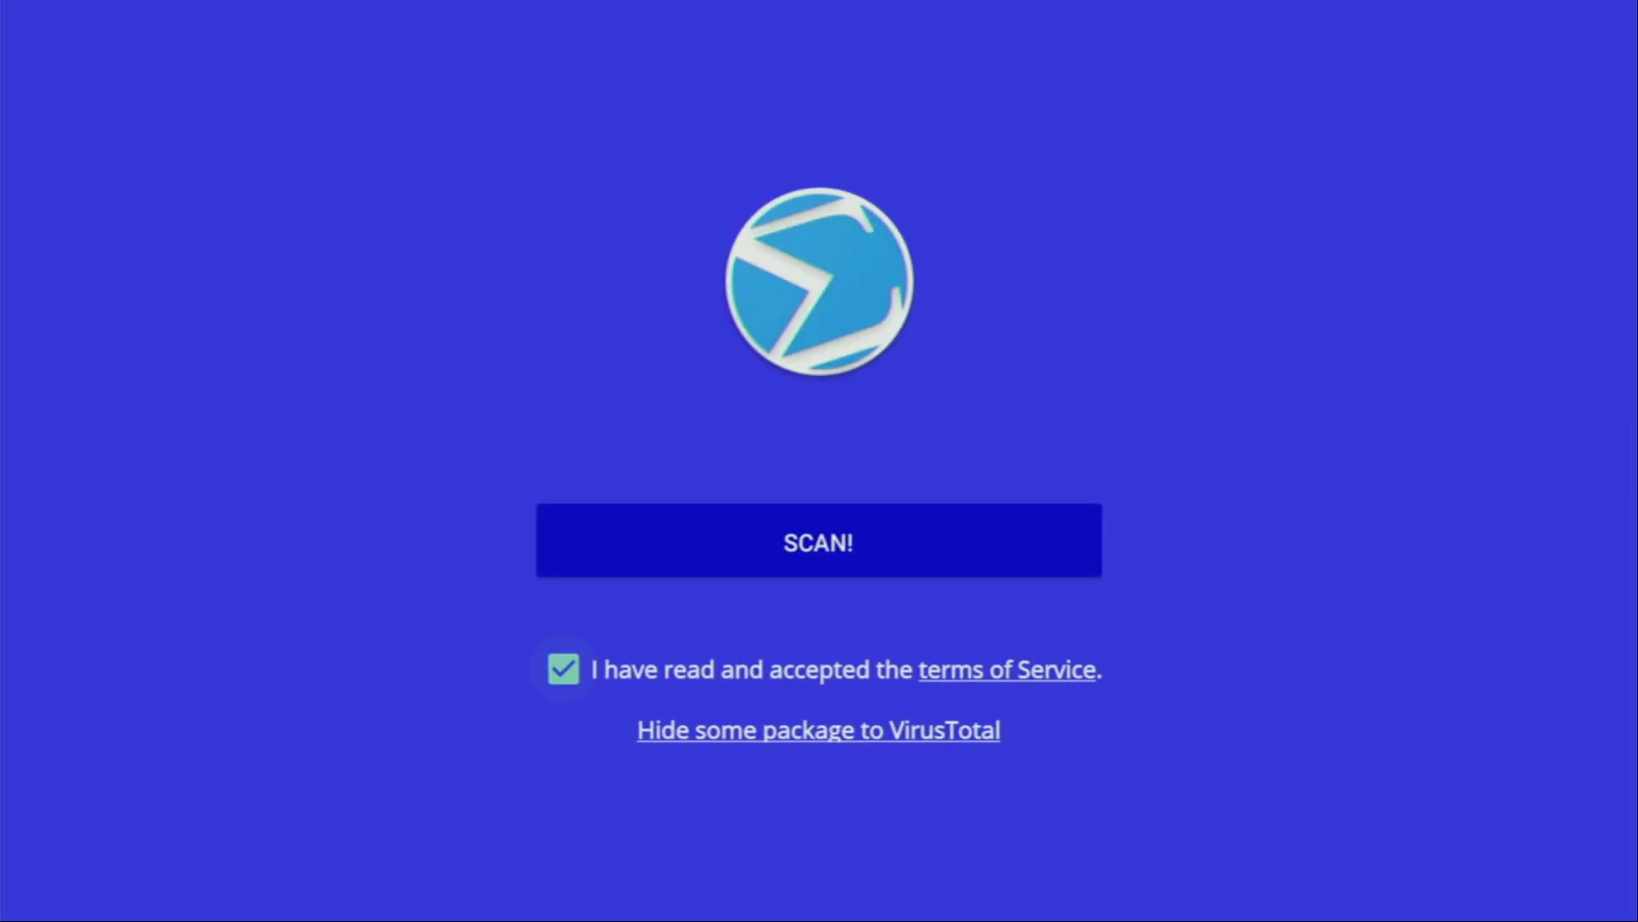
Step: Start a VirusTotal scan of the Fire TV device with SCAN!
key(Right)
key(Down)
key(Return)
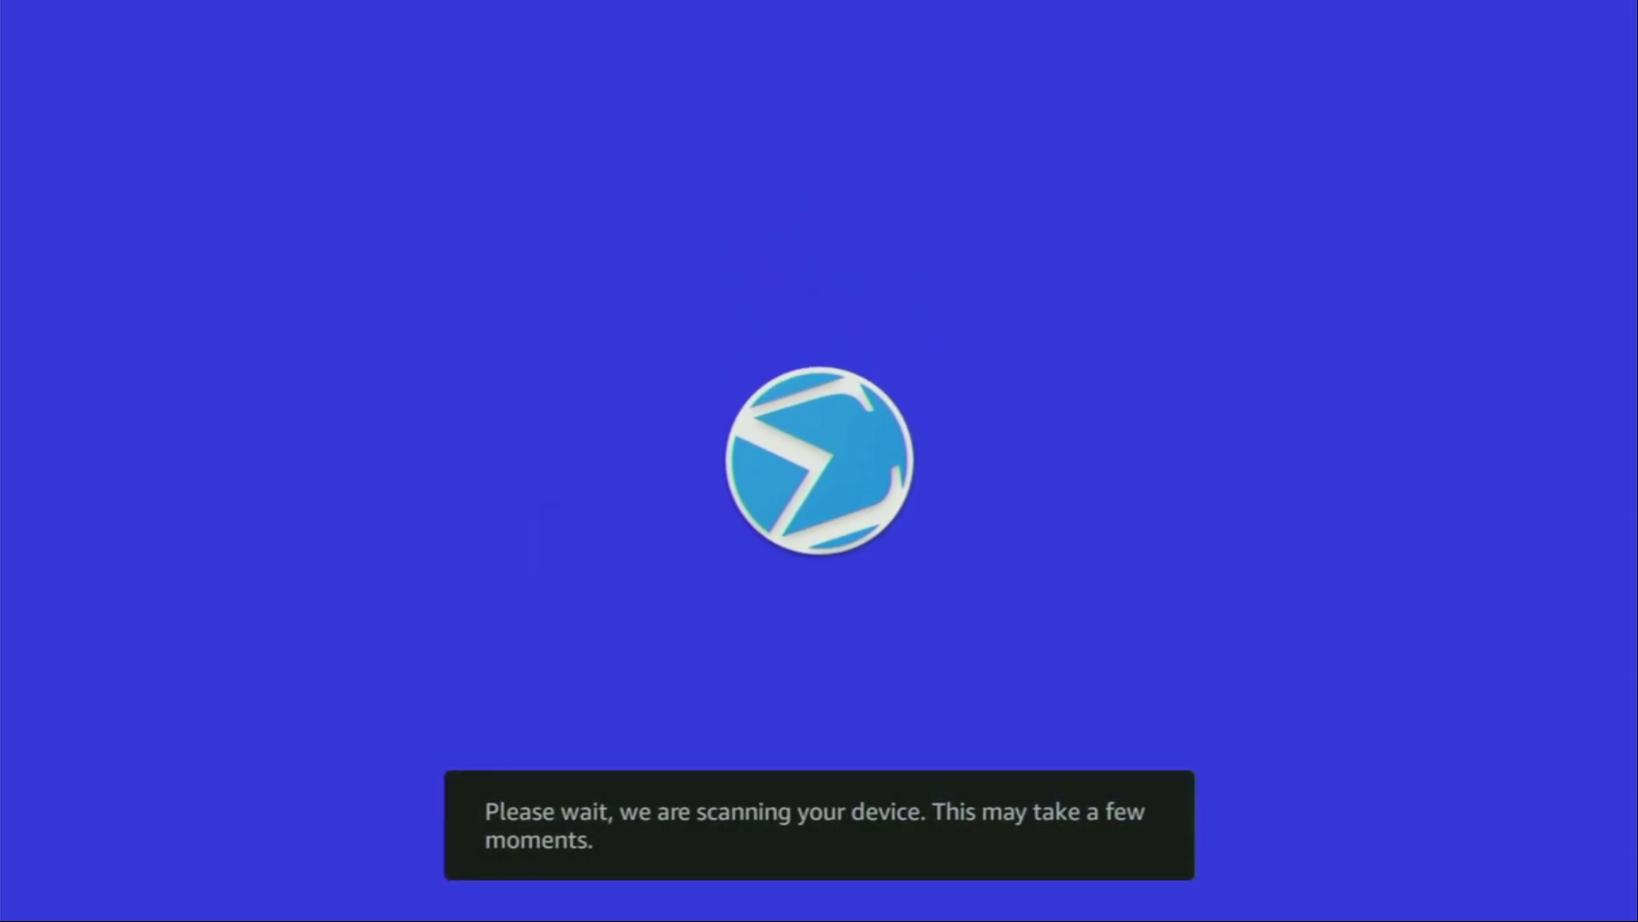